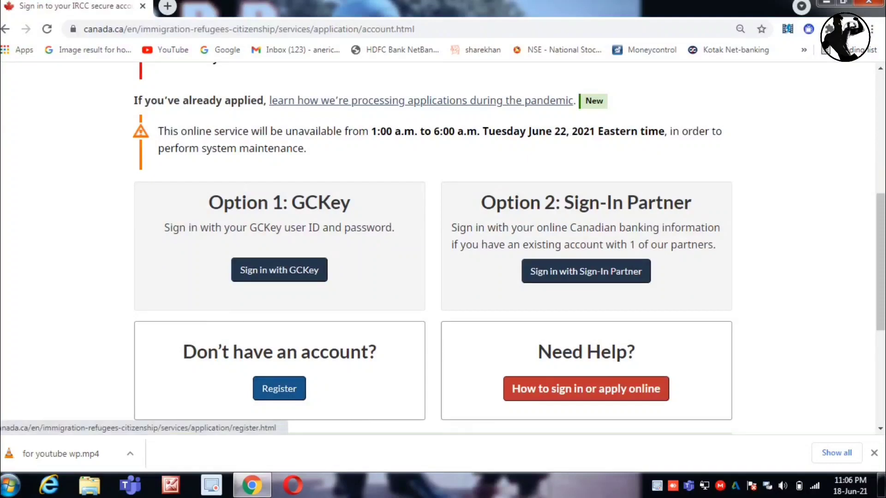
# Scroll to 'Register with GCKey' on the IRCC registration page and start GCKey registration
pyautogui.scroll(-4, 443, 250)
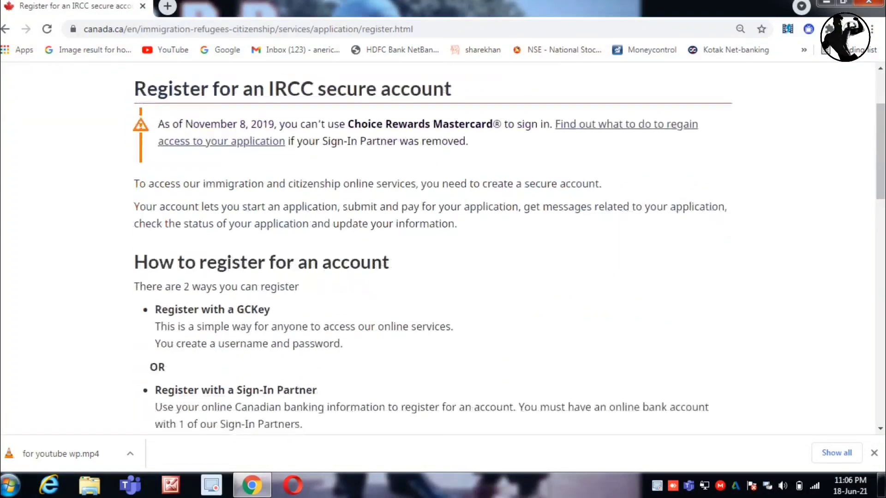
pyautogui.scroll(-7, 443, 249)
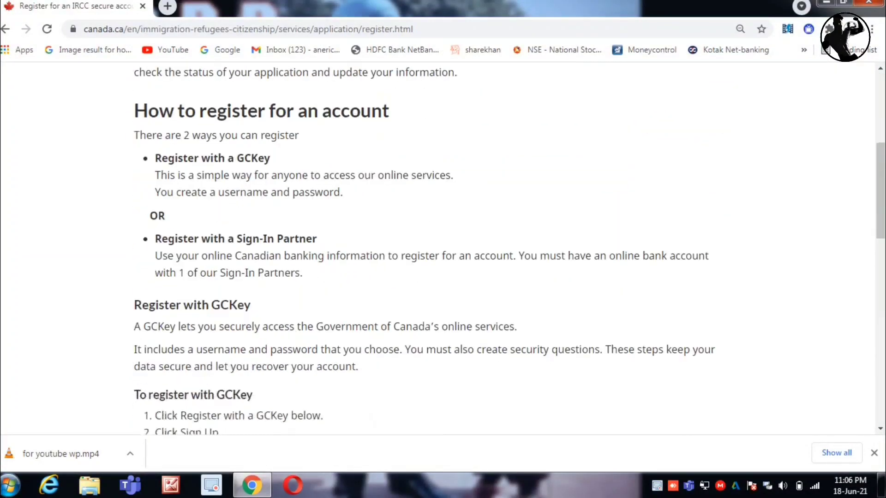
pyautogui.scroll(-4, 443, 249)
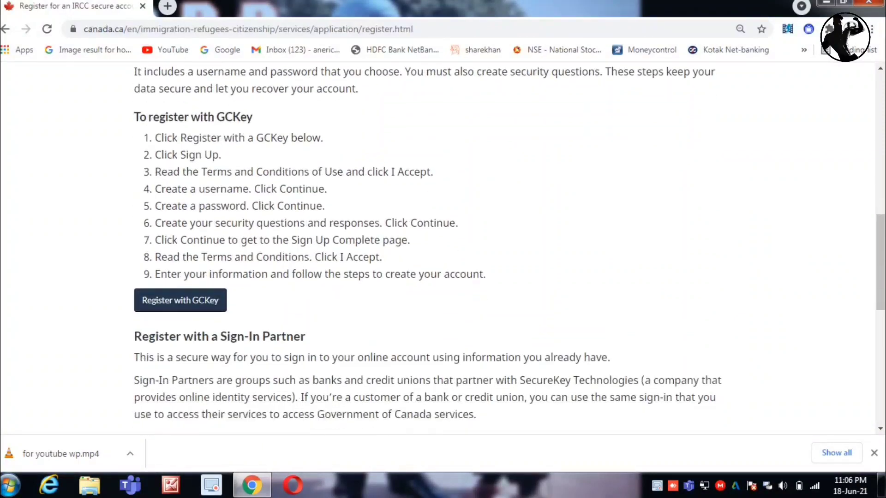
pyautogui.click(180, 127)
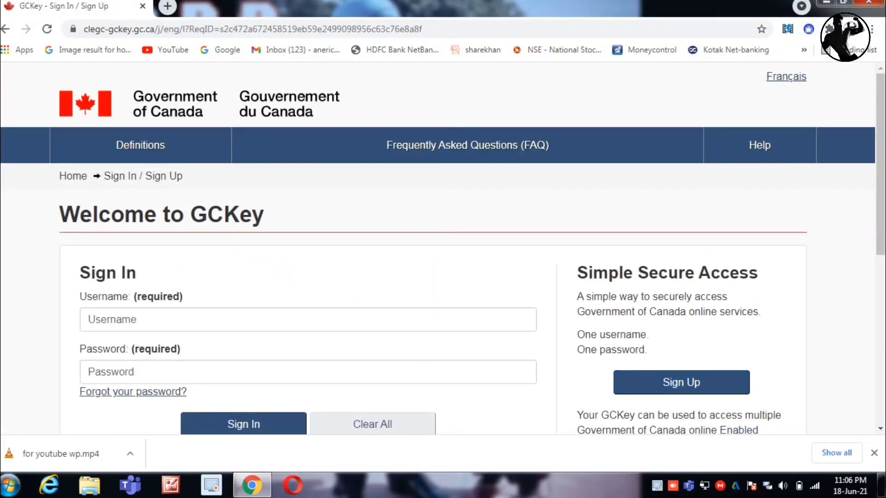
# Begin a new GCKey sign-up and accept the GCKey Terms and Conditions
pyautogui.scroll(-3, 443, 250)
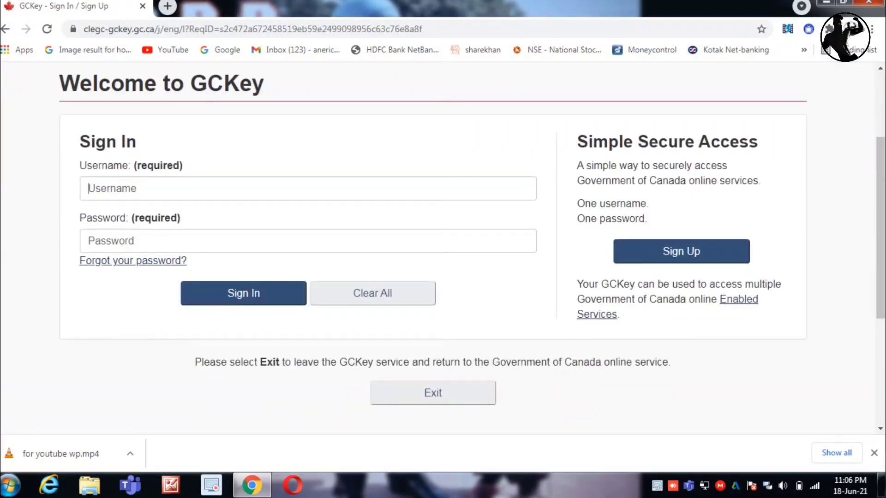
pyautogui.click(111, 240)
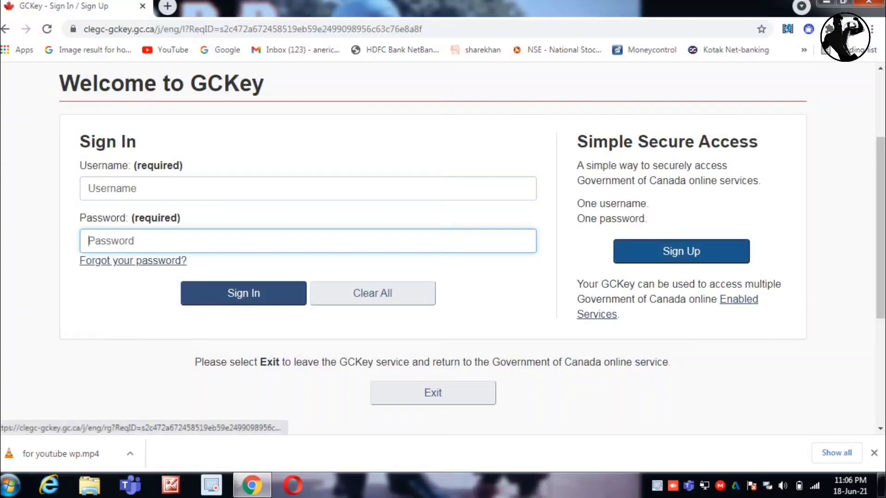
pyautogui.click(681, 251)
pyautogui.scroll(-3, 443, 249)
pyautogui.scroll(-1, 443, 249)
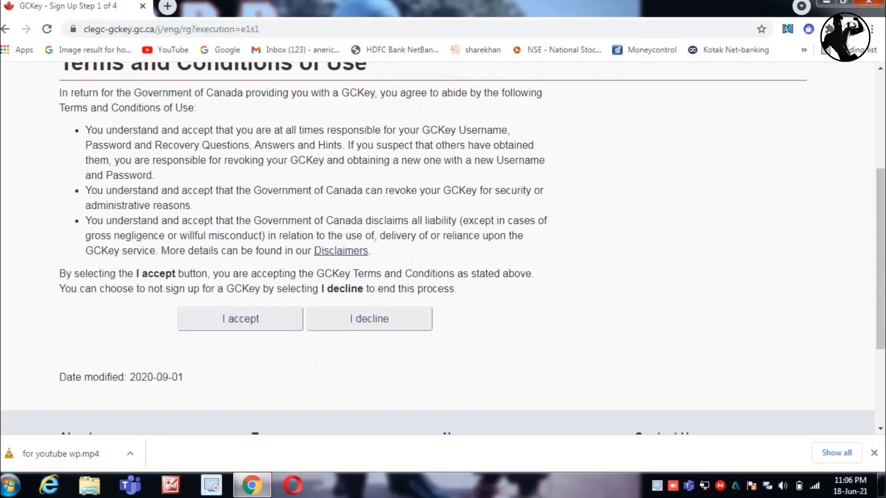
pyautogui.click(241, 318)
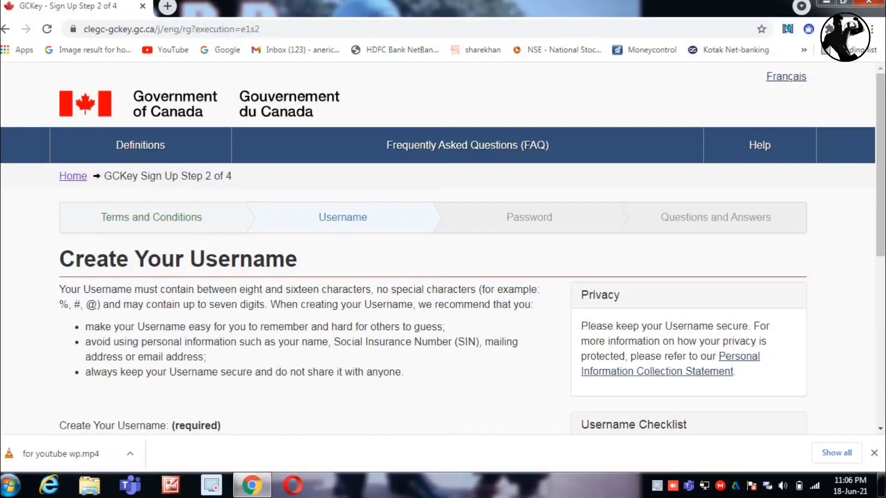
# Enter a desired GCKey username and submit it
pyautogui.scroll(-4, 443, 249)
pyautogui.click(305, 253)
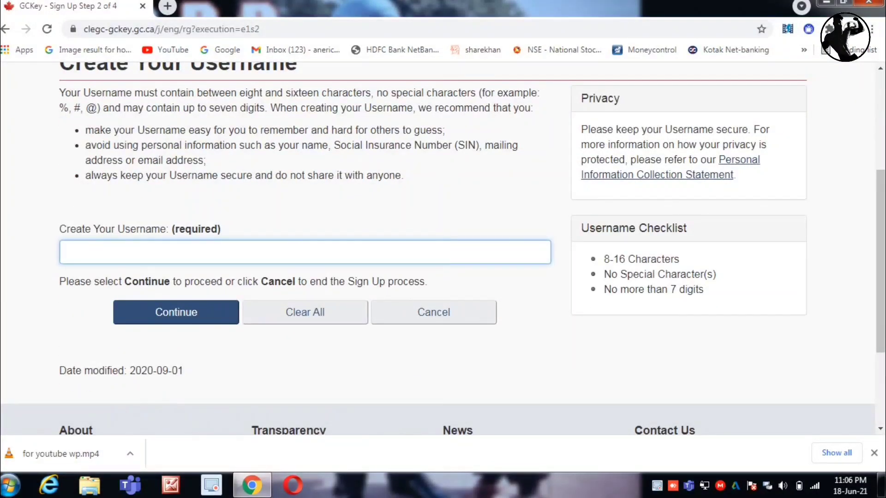
pyautogui.write('ranjeet')
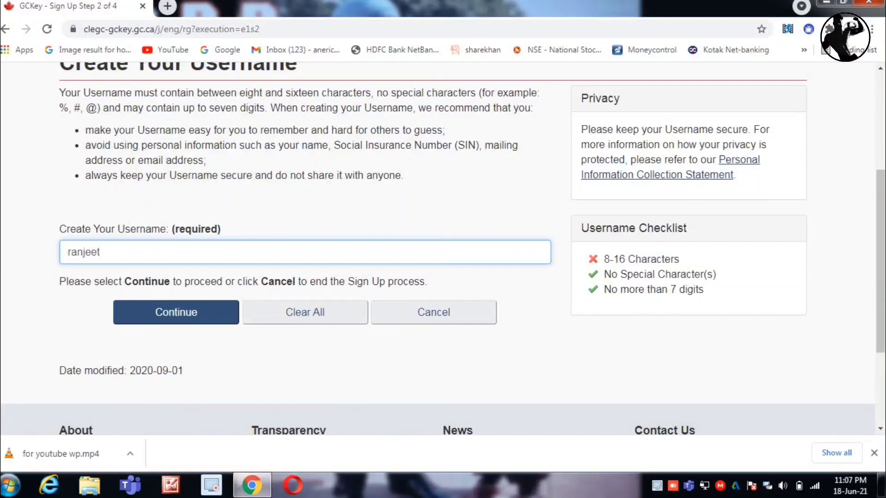
pyautogui.write('77')
pyautogui.click(155, 318)
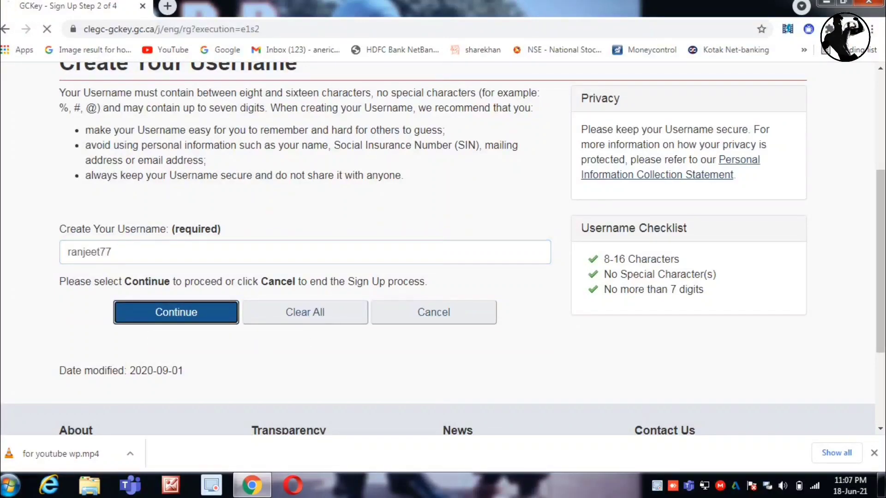
# Add digits to the unavailable username and resubmit it
pyautogui.scroll(-5, 443, 249)
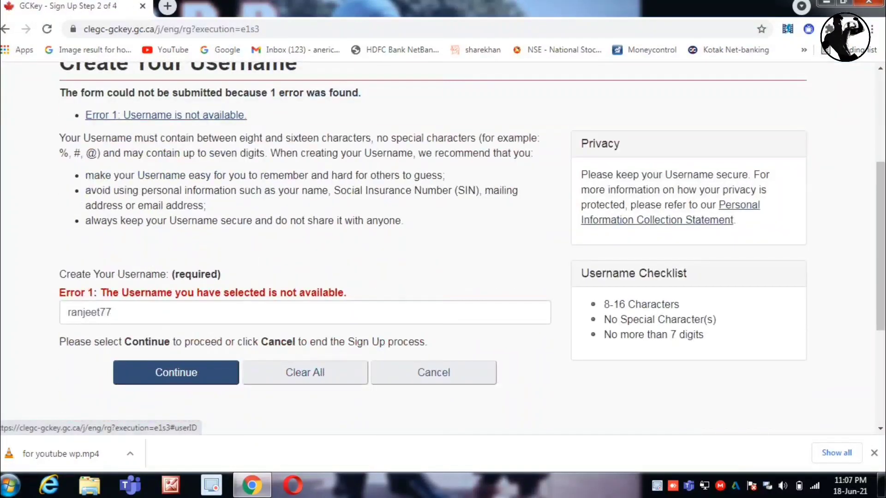
pyautogui.click(112, 246)
pyautogui.write('99')
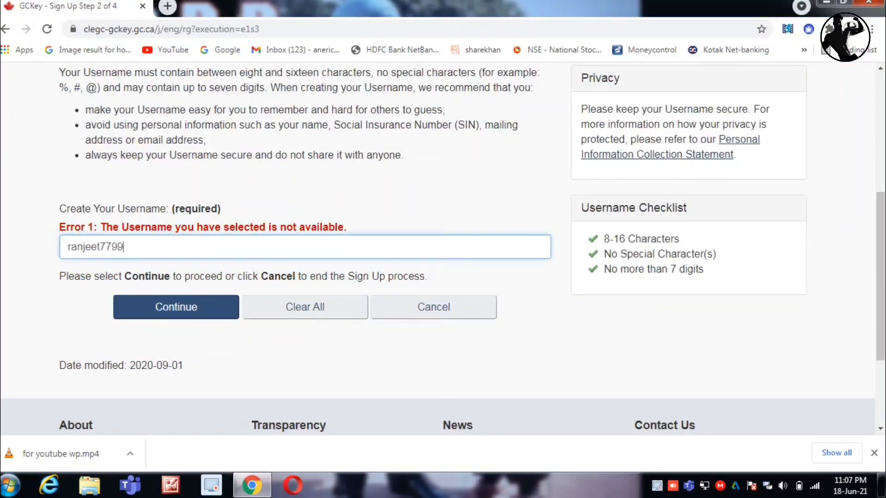
pyautogui.press('Return')
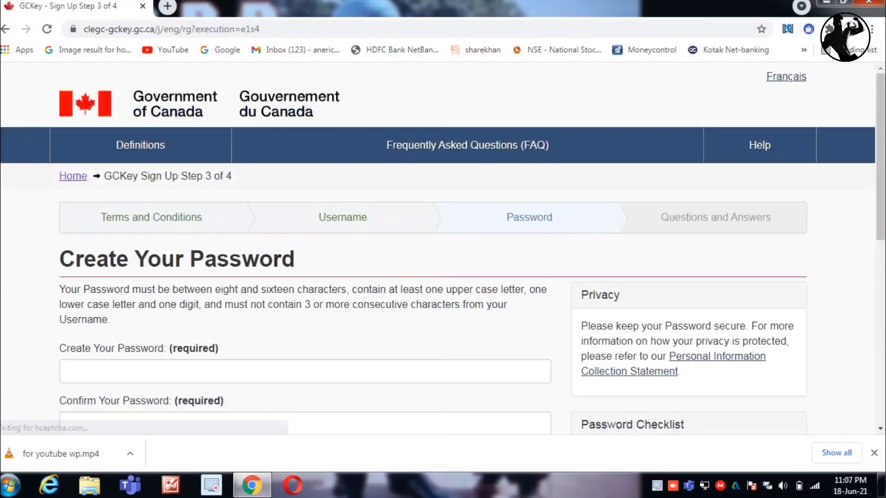
# Enter the new GCKey password, confirm it in the second field, and continue
pyautogui.scroll(-3, 443, 249)
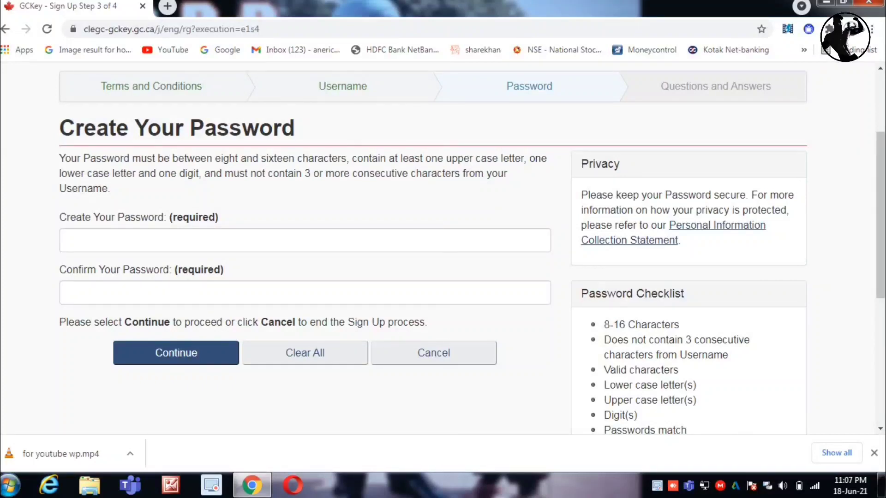
pyautogui.click(304, 240)
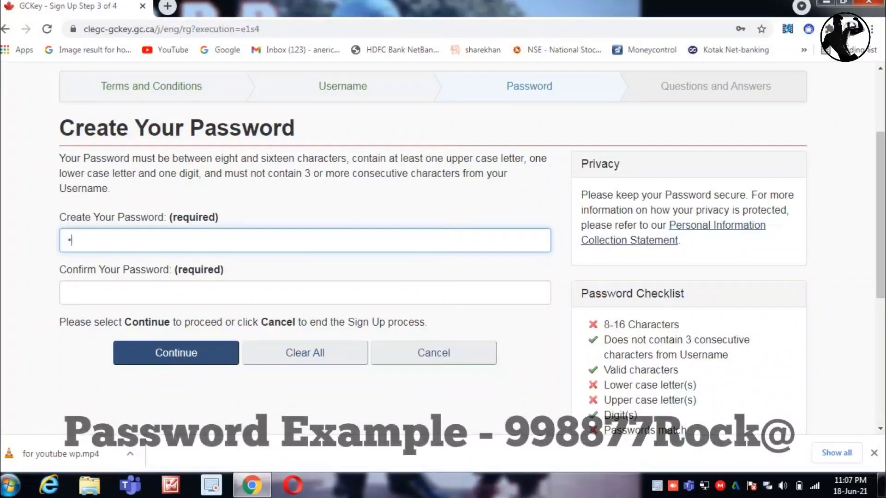
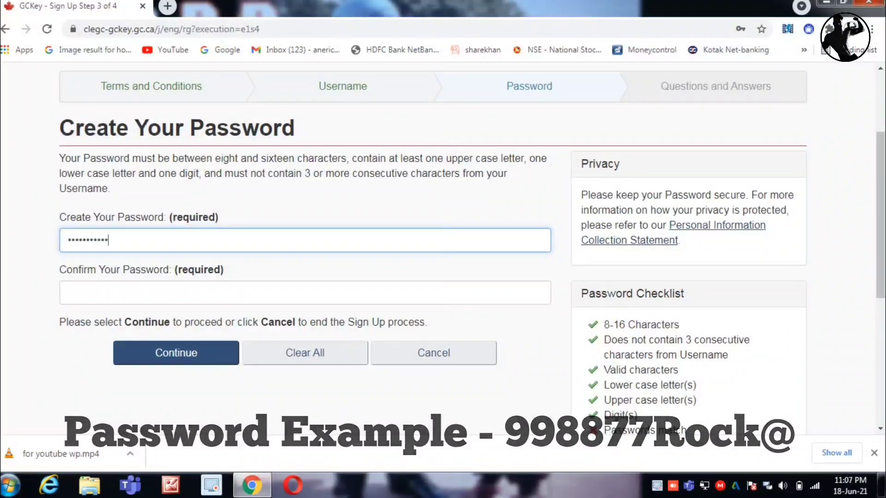
pyautogui.press('Tab')
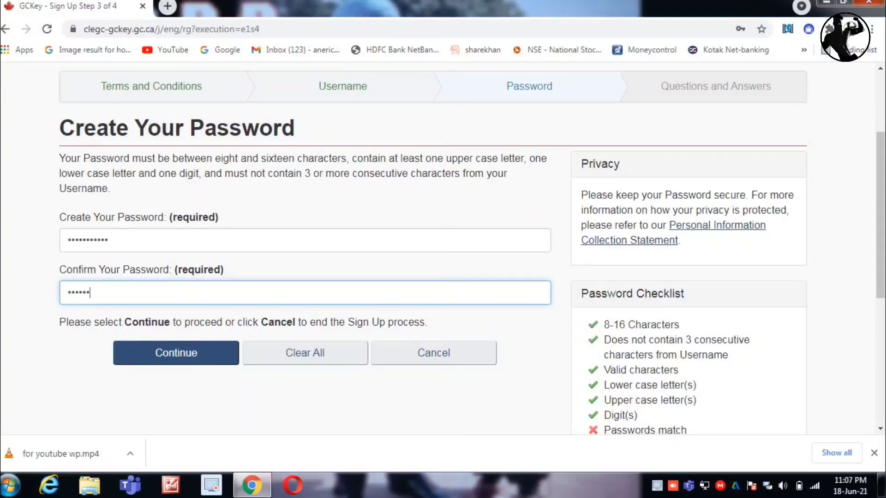
pyautogui.click(177, 353)
# Choose 'What make of car did I first drive?' as the recovery question and enter its answer
pyautogui.scroll(-3, 443, 249)
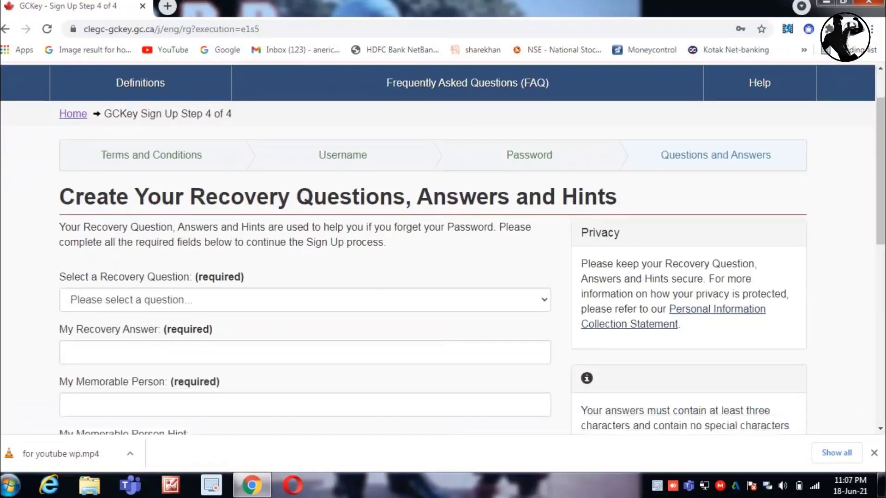
pyautogui.click(305, 231)
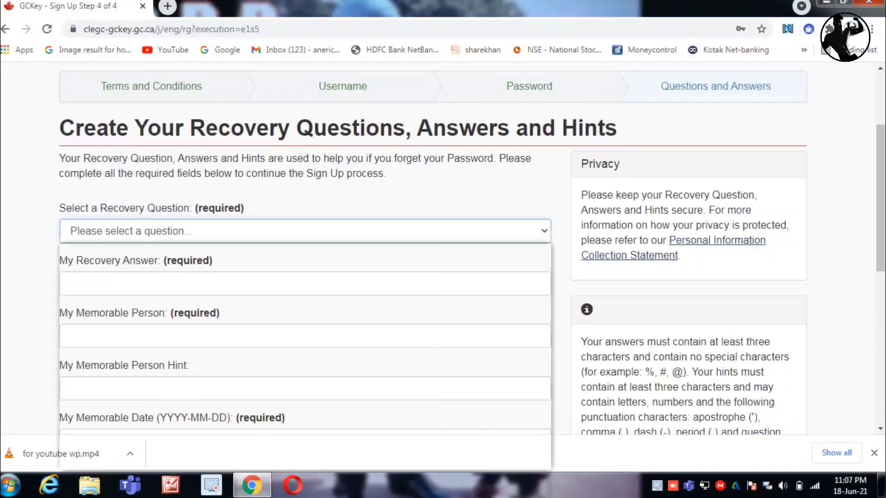
pyautogui.press('Down')
pyautogui.press('Down')
pyautogui.press('Down')
pyautogui.press('Down')
pyautogui.press('Down')
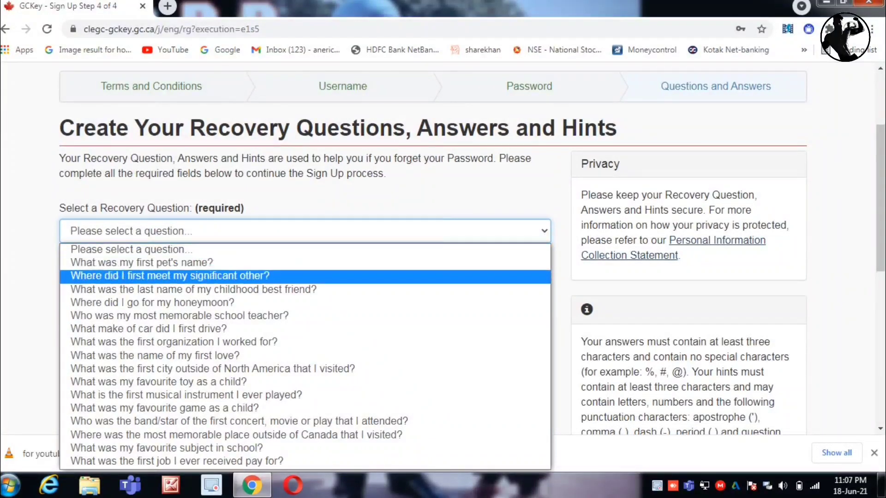
pyautogui.press('Down')
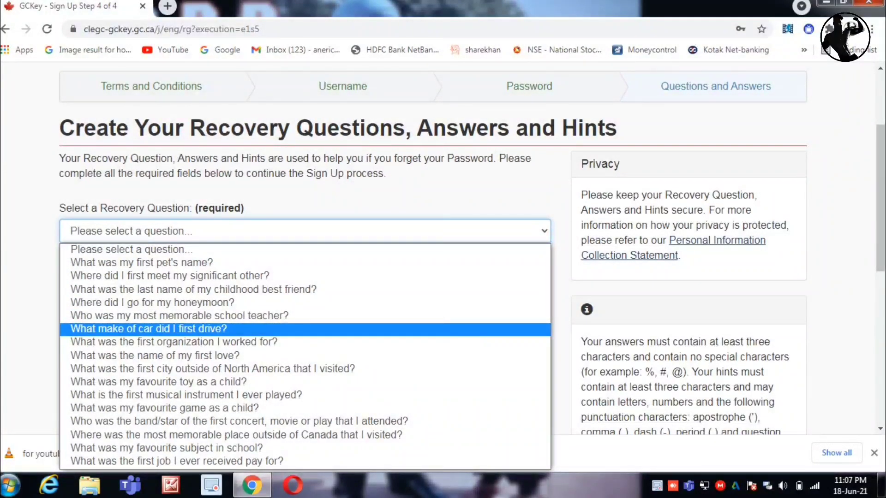
pyautogui.press('Return')
pyautogui.press('Tab')
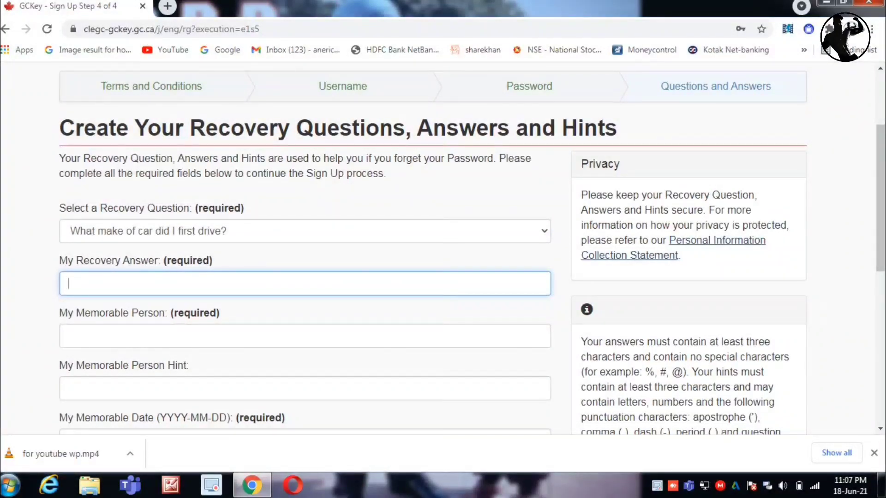
# Fill in the memorable person and its hint
pyautogui.press('Tab')
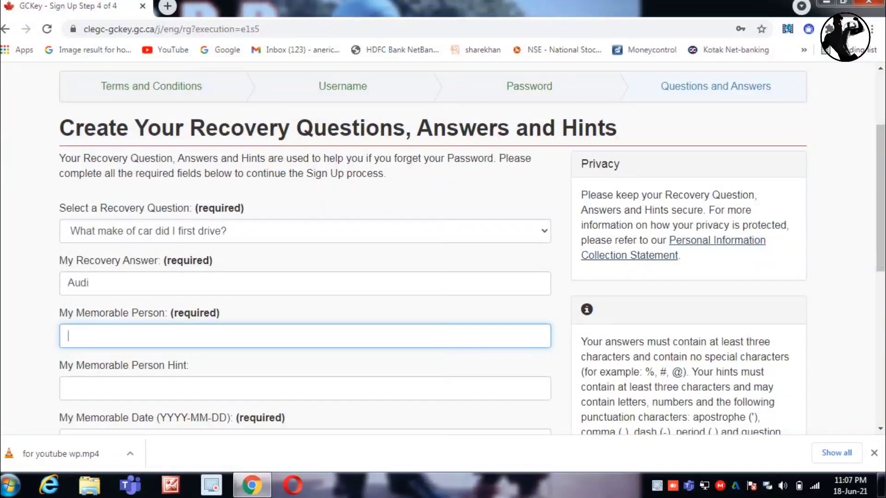
pyautogui.scroll(-3, 305, 249)
pyautogui.press('Tab')
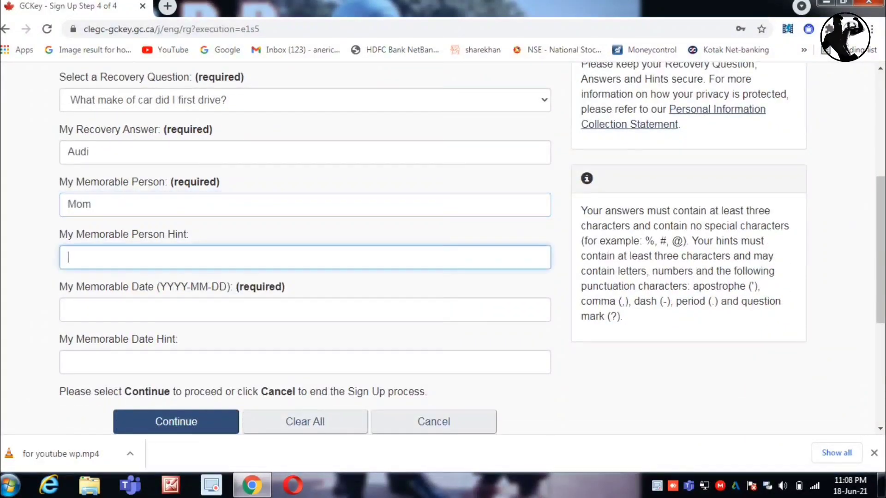
# Enter the memorable date and its hint, then submit the recovery details
pyautogui.click(69, 310)
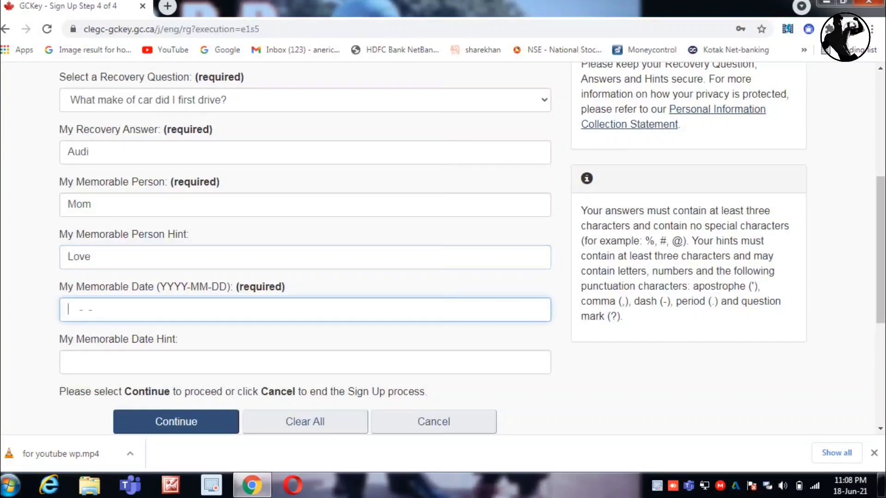
pyautogui.press('Tab')
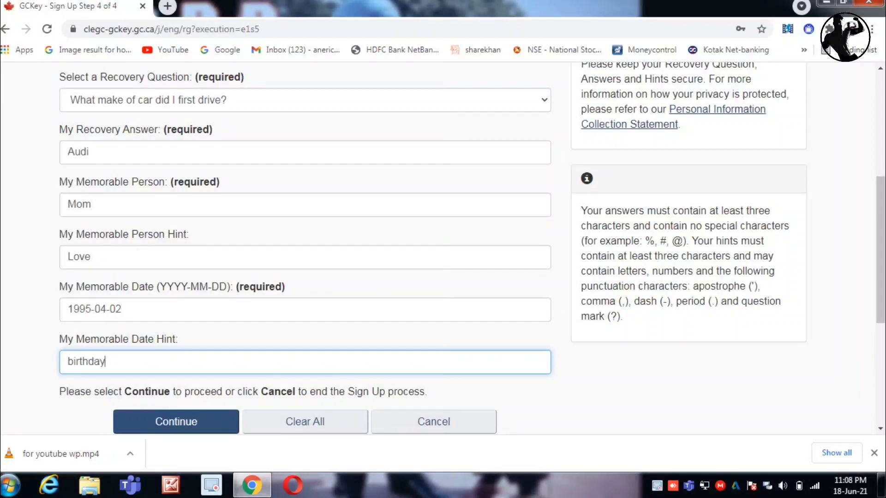
pyautogui.press('Return')
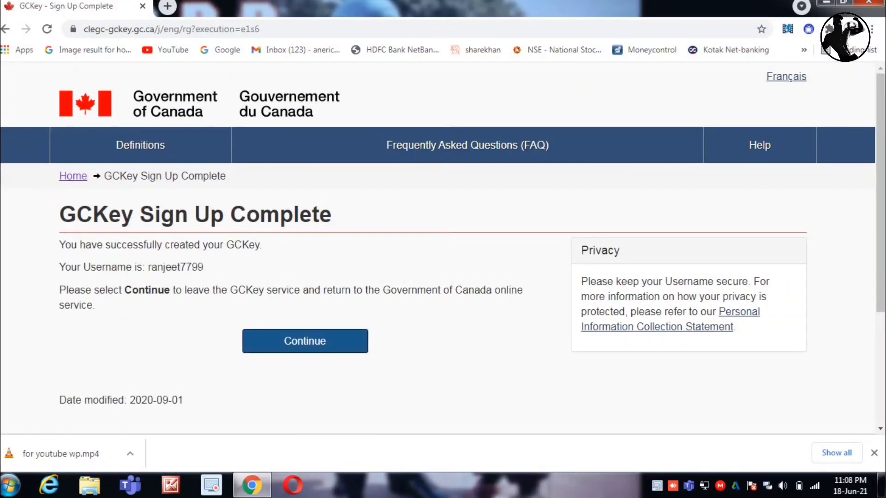
# Continue from GCKey Sign Up Complete and accept the IRCC terms and conditions
pyautogui.click(298, 346)
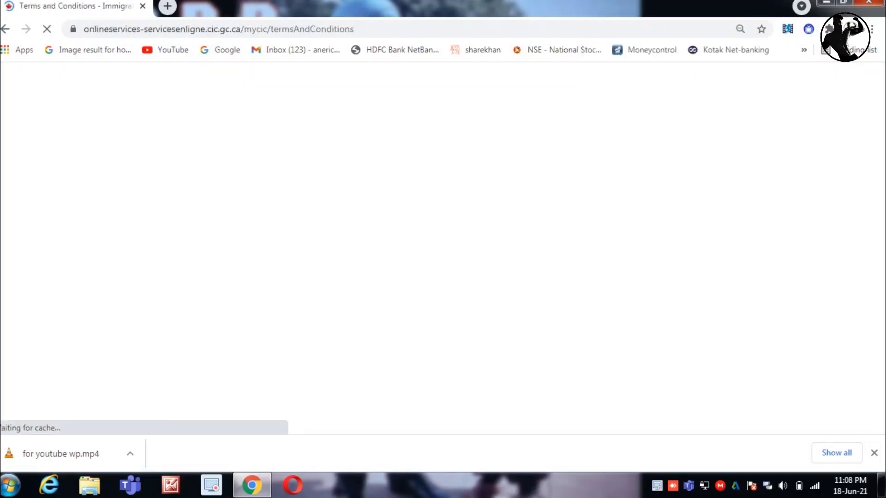
pyautogui.press('Return')
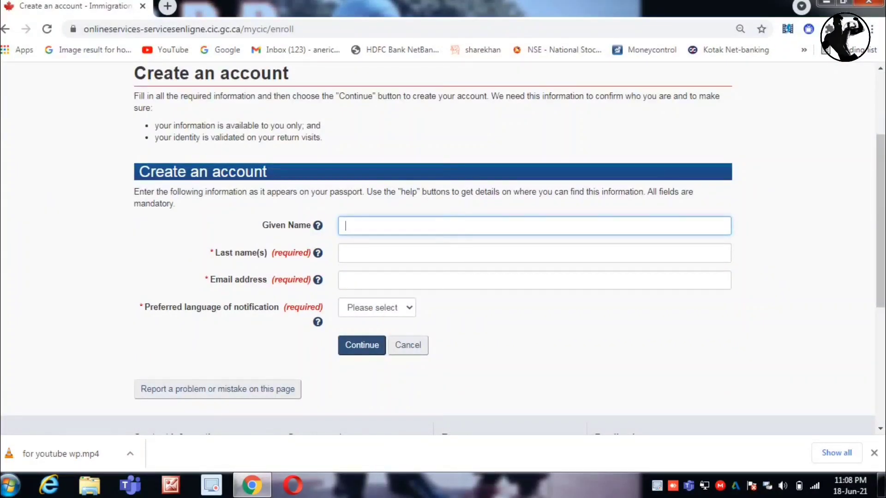
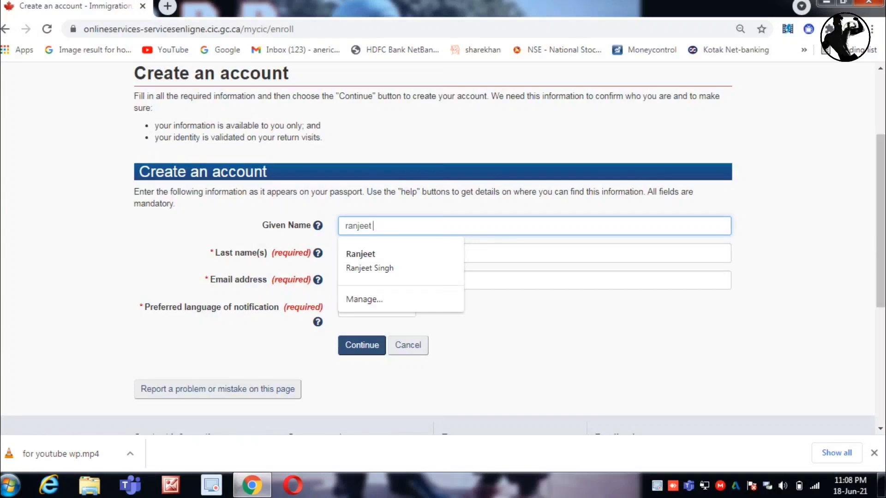
# Enter the applicant's given name and last name, correcting a mistyped last name
pyautogui.click(350, 253)
pyautogui.write('ki')
pyautogui.press('BackSpace')
pyautogui.press('BackSpace')
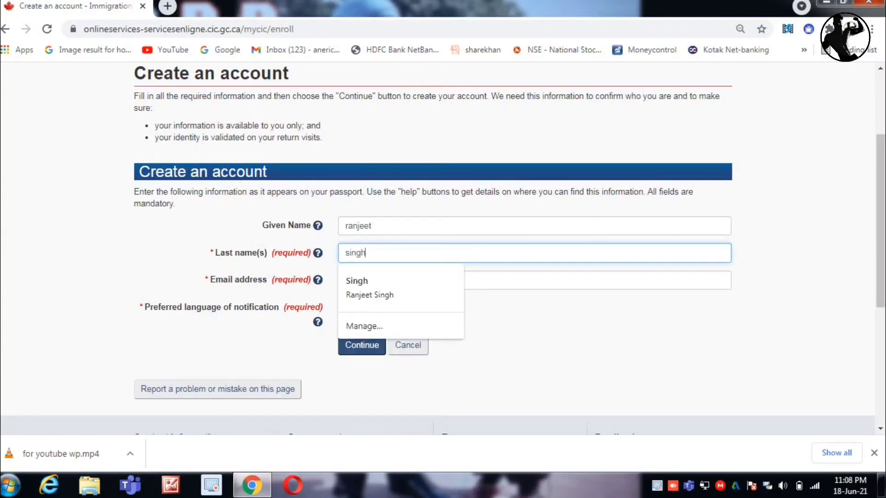
# Fill in the saved e-mail address, choose English for notifications, and submit
pyautogui.press('Tab')
pyautogui.press('Down')
pyautogui.press('Down')
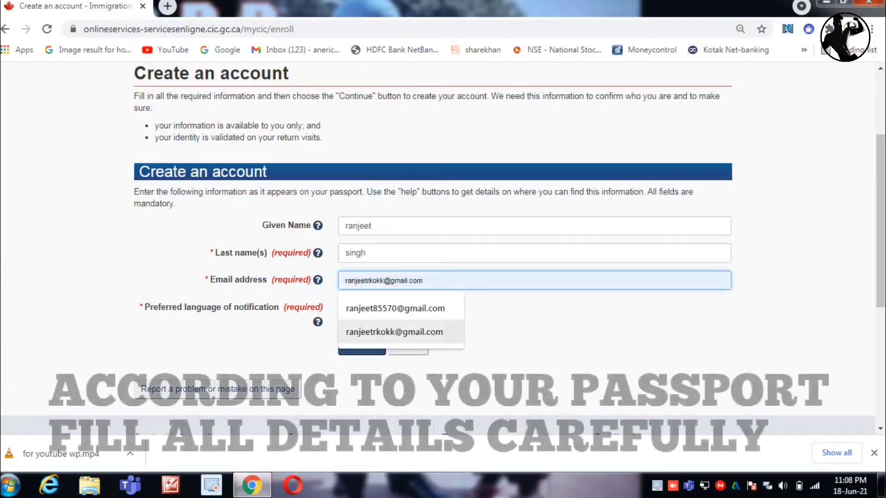
pyautogui.press('Return')
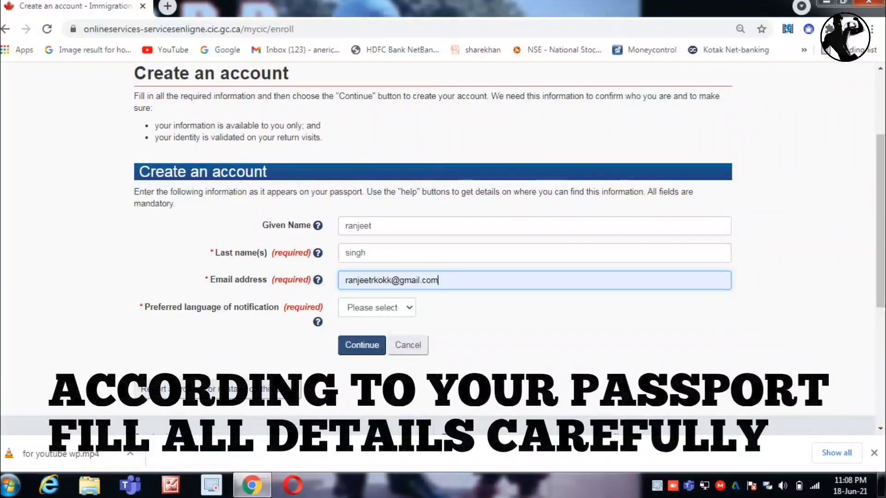
pyautogui.press('Tab')
pyautogui.hotkey('alt', 'Down')
pyautogui.press('Down')
pyautogui.press('Return')
pyautogui.press('Tab')
pyautogui.press('Return')
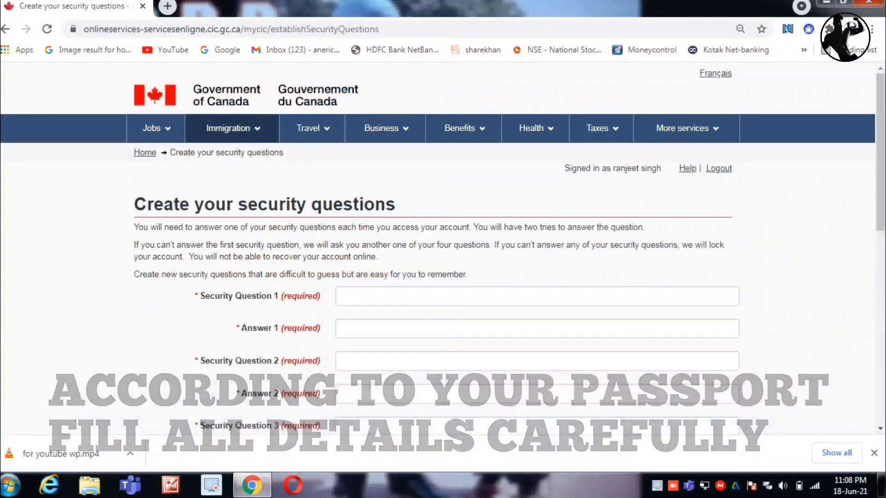
# Fill in all four security questions and answers from saved suggestions and submit them
pyautogui.click(537, 296)
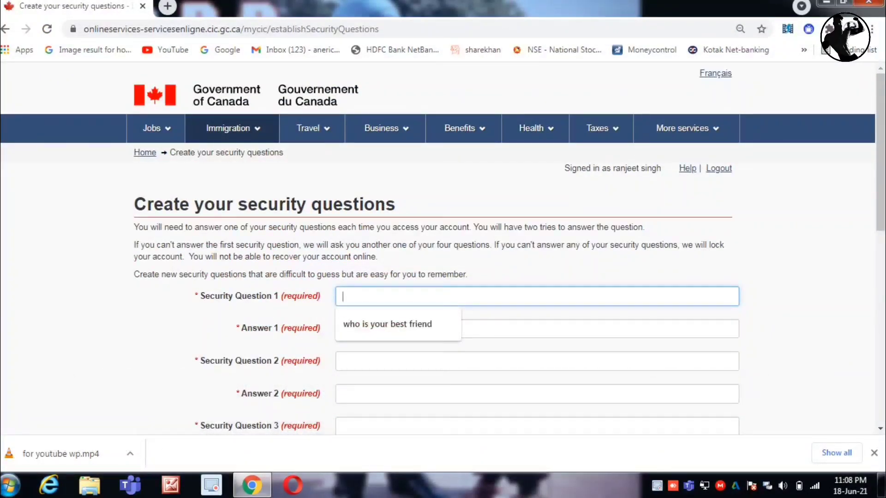
pyautogui.press('Down')
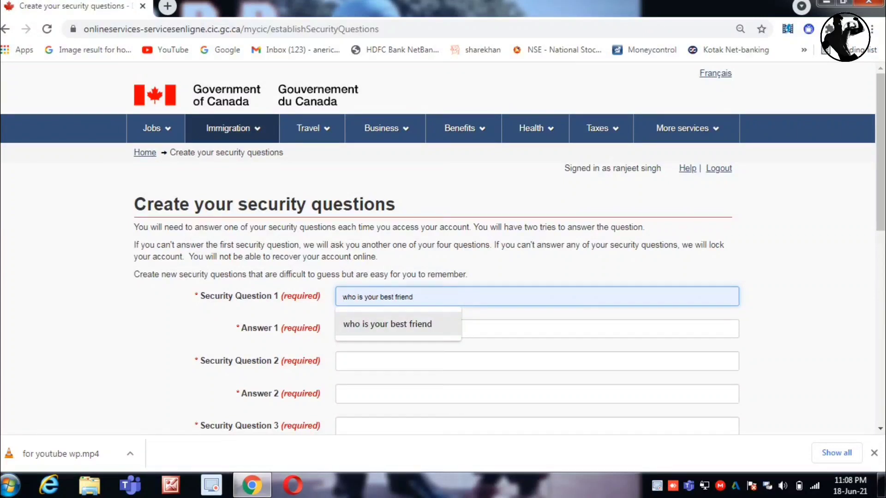
pyautogui.press('Return')
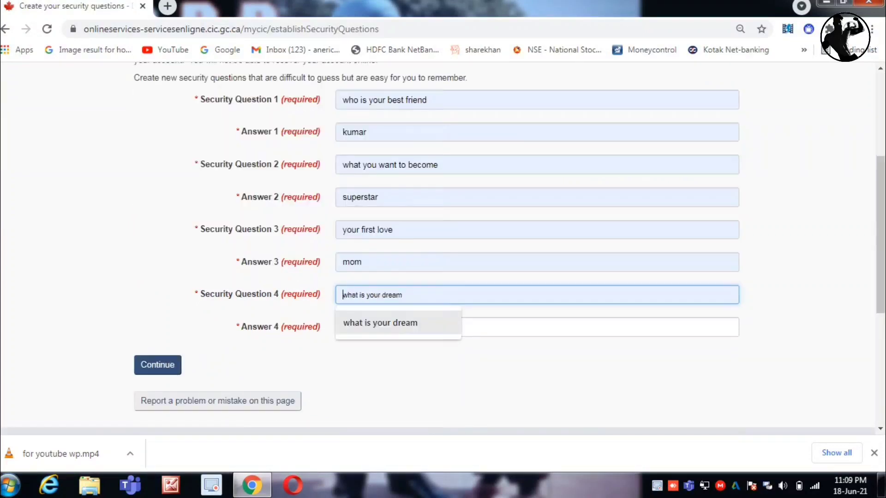
pyautogui.press('Return')
pyautogui.press('Tab')
pyautogui.press('Down')
pyautogui.press('Down')
pyautogui.press('Down')
pyautogui.press('Down')
pyautogui.press('Return')
pyautogui.press('Tab')
pyautogui.press('Return')
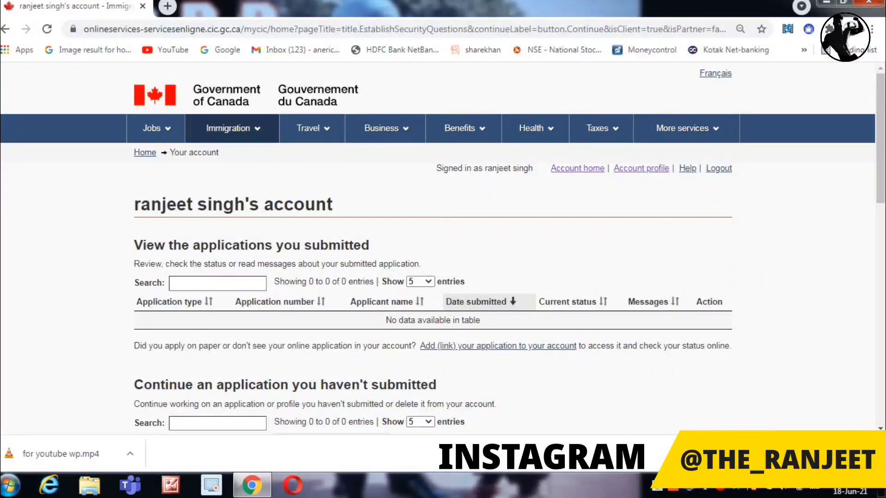
# Review the account home page and follow the 'Apply to come to Canada' link
pyautogui.scroll(-5, 434, 249)
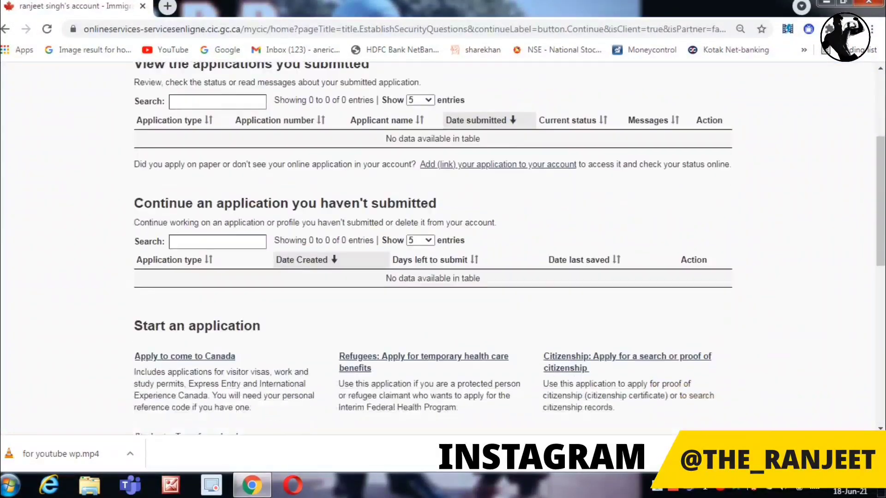
pyautogui.scroll(3, 433, 249)
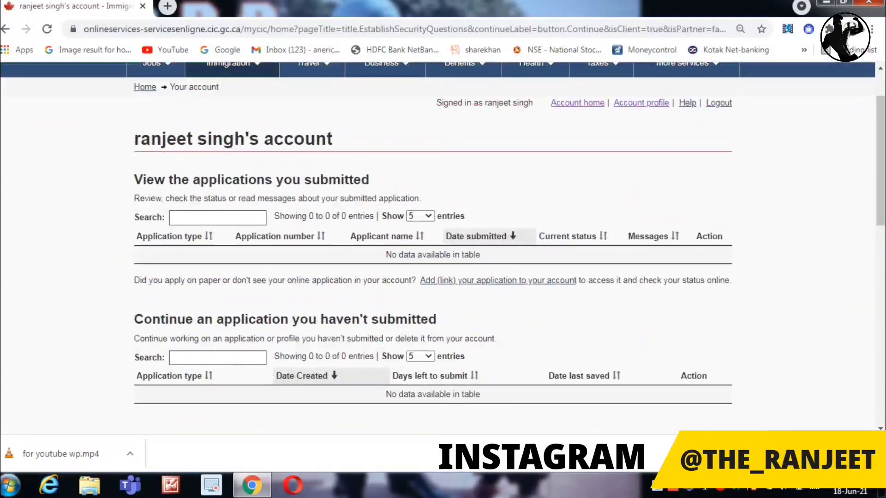
pyautogui.moveTo(134, 138); pyautogui.dragTo(326, 139)
pyautogui.moveTo(139, 199); pyautogui.dragTo(723, 236)
pyautogui.scroll(-2, 723, 236)
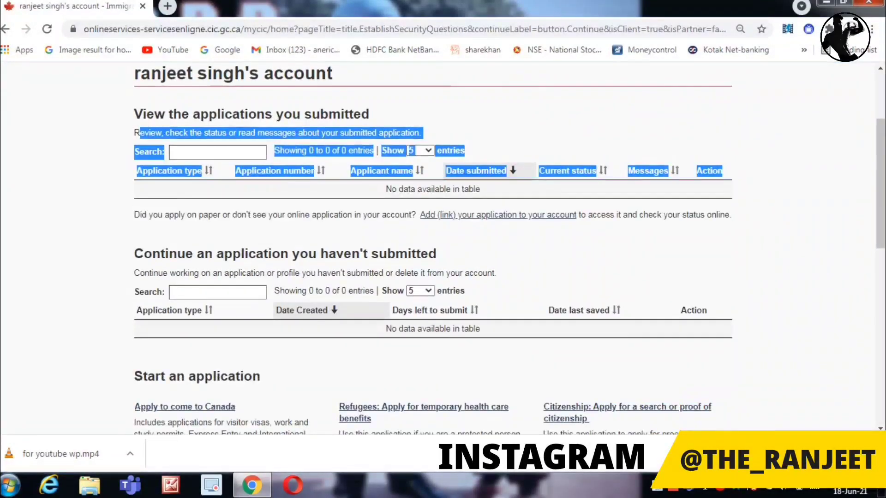
pyautogui.click(722, 237)
pyautogui.scroll(-2, 433, 249)
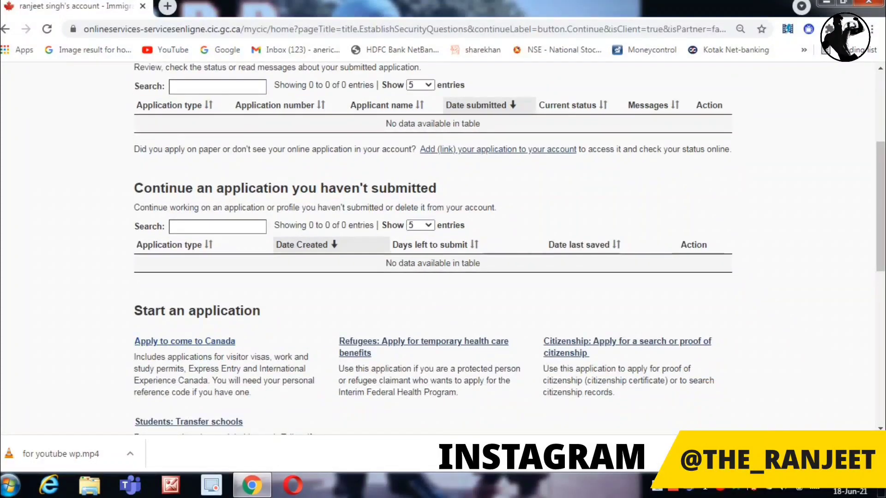
pyautogui.moveTo(134, 357); pyautogui.dragTo(267, 358)
pyautogui.click(267, 358)
pyautogui.click(185, 341)
pyautogui.scroll(-2, 433, 249)
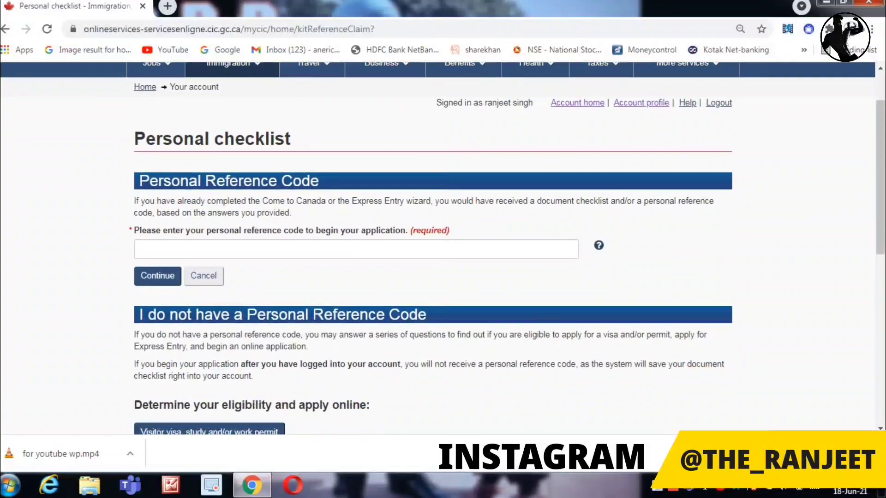
# Type a note in the reference code field, then choose 'Visitor visa, study and/or work permit'
pyautogui.click(142, 249)
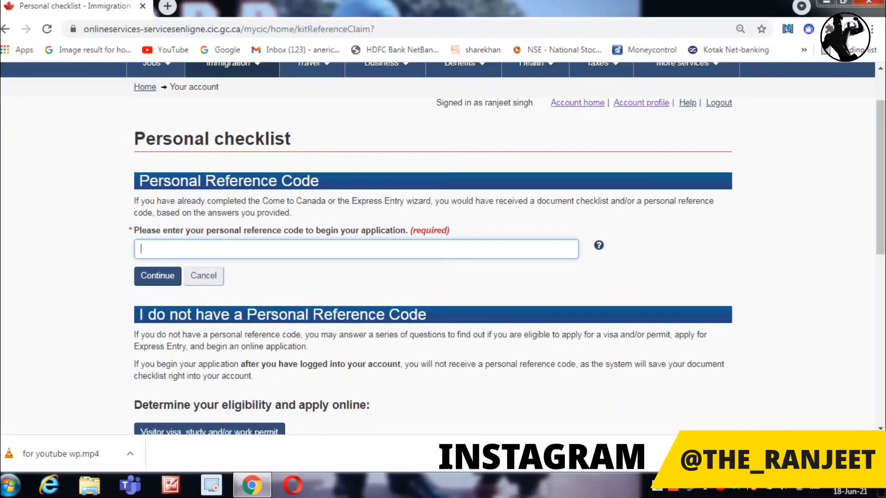
pyautogui.write('if you have otherwise no n')
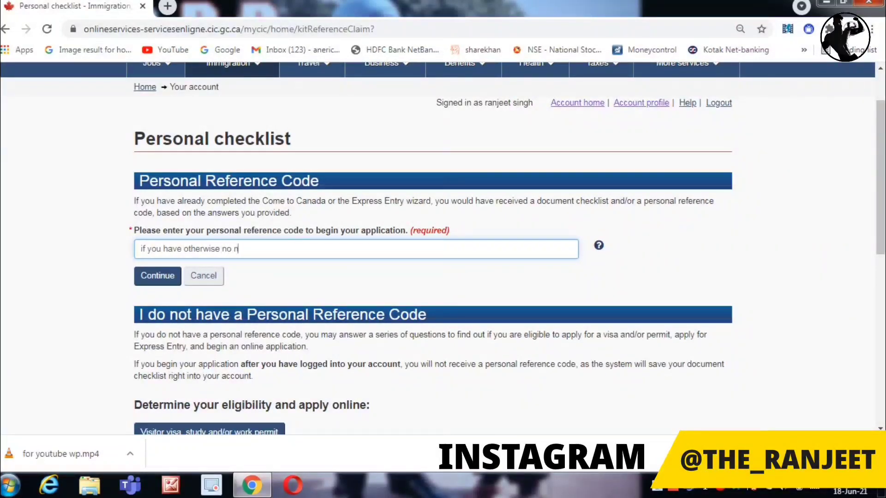
pyautogui.write('eed to fill this ....')
pyautogui.scroll(-3, 442, 249)
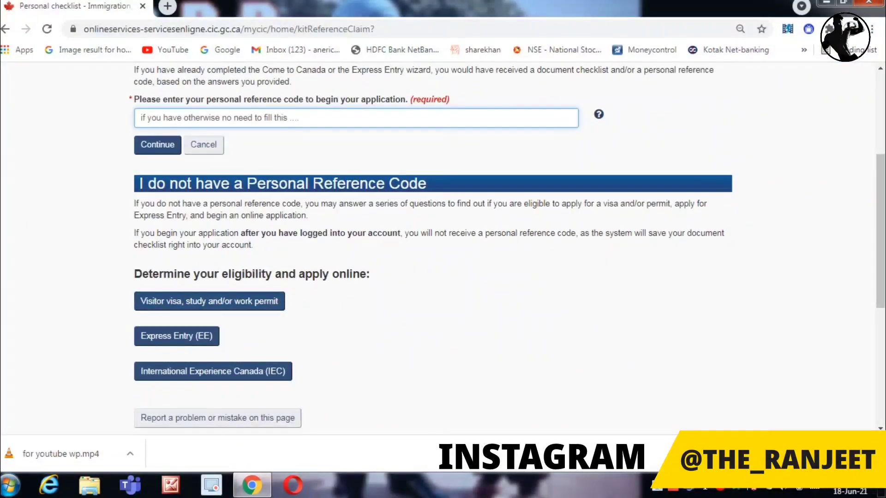
pyautogui.tripleClick(251, 274)
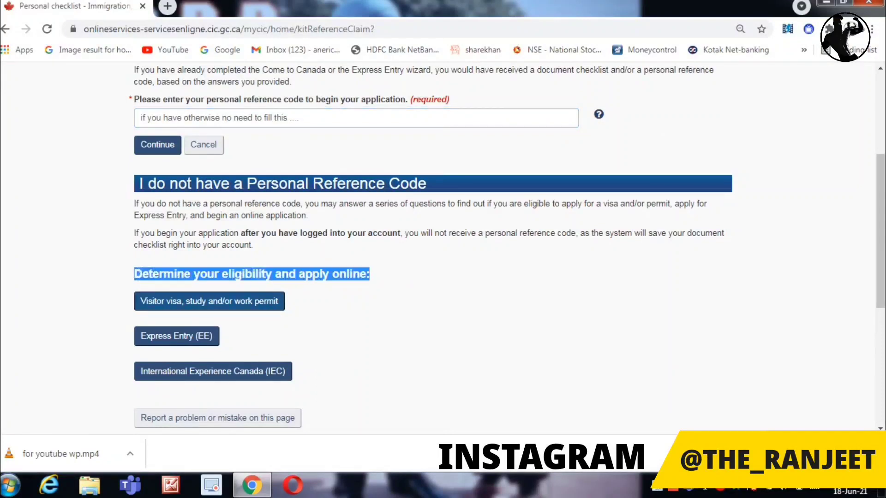
pyautogui.click(318, 296)
pyautogui.click(209, 301)
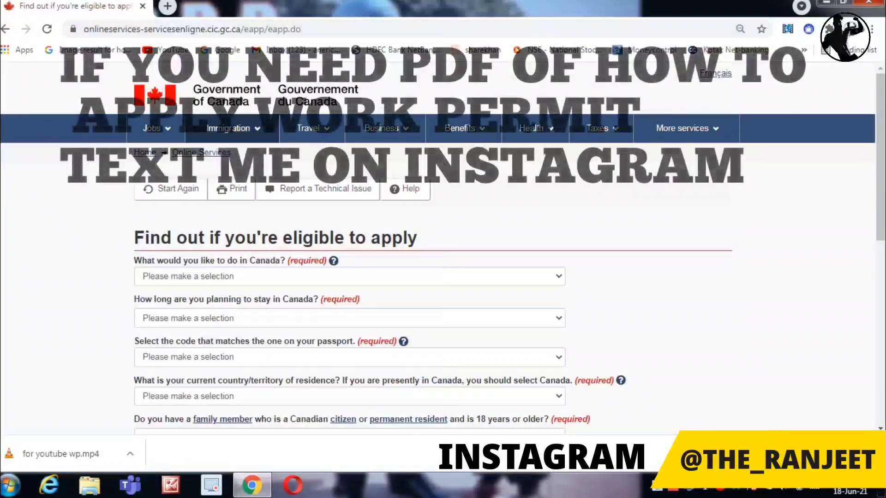
# Choose Work as the purpose, a stay over 6 months, and Canada as country of residence
pyautogui.click(349, 276)
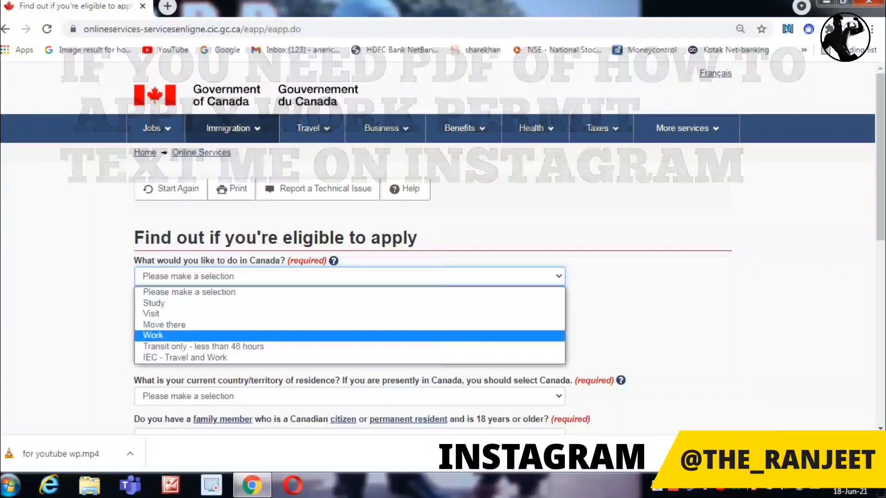
pyautogui.press('Return')
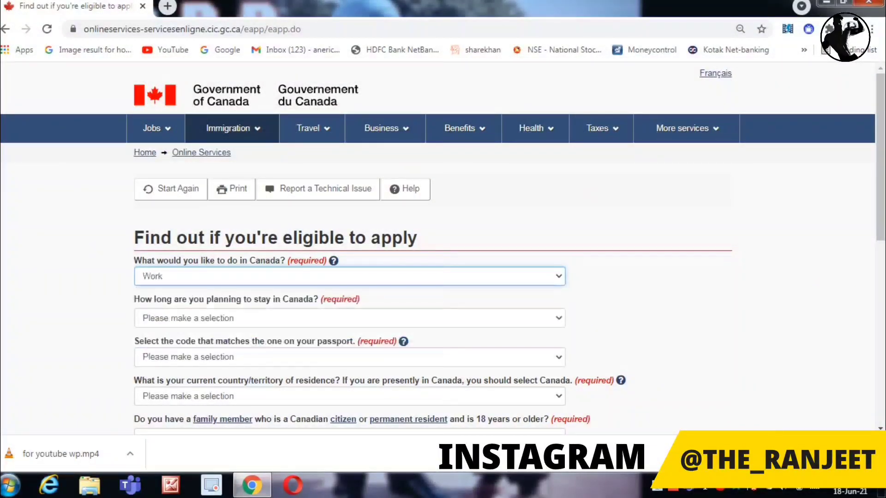
pyautogui.scroll(-3, 442, 249)
pyautogui.click(350, 187)
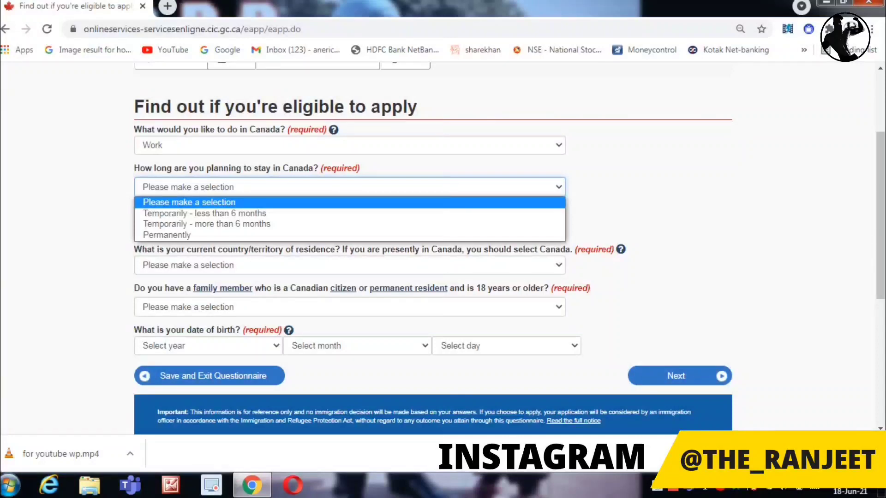
pyautogui.press('Down')
pyautogui.press('Down')
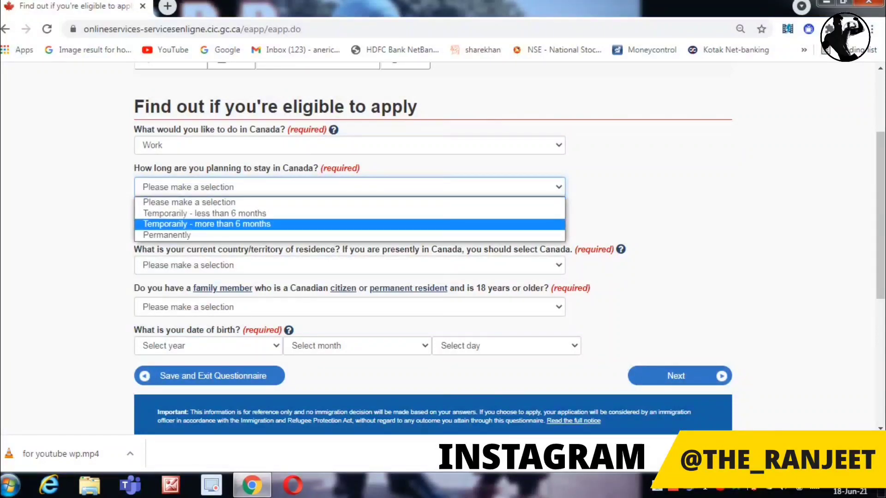
pyautogui.press('Return')
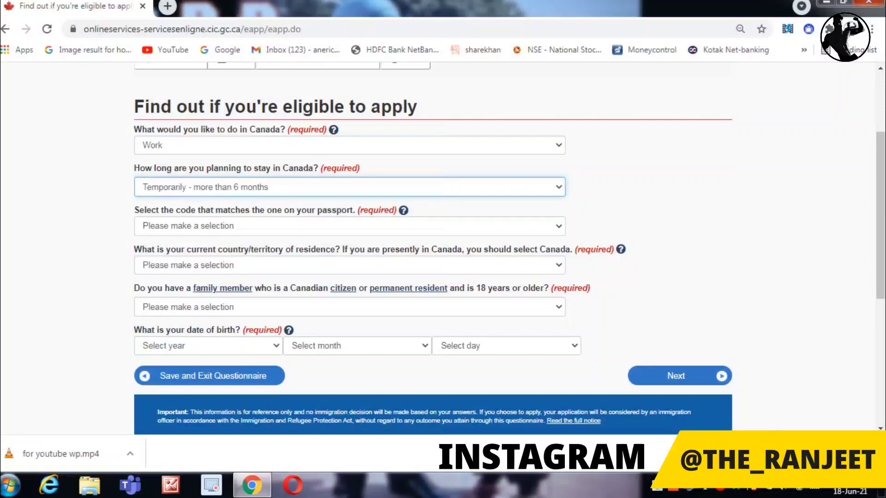
pyautogui.press('Tab')
pyautogui.press('Tab')
pyautogui.hotkey('alt', 'Down')
pyautogui.press('Down')
pyautogui.press('Down')
pyautogui.press('Down')
pyautogui.press('Down')
pyautogui.press('Down')
pyautogui.press('Down')
pyautogui.press('Down')
pyautogui.press('Down')
pyautogui.press('Down')
pyautogui.press('Down')
pyautogui.press('Down')
pyautogui.press('Down')
pyautogui.press('Down')
pyautogui.press('Down')
pyautogui.press('Down')
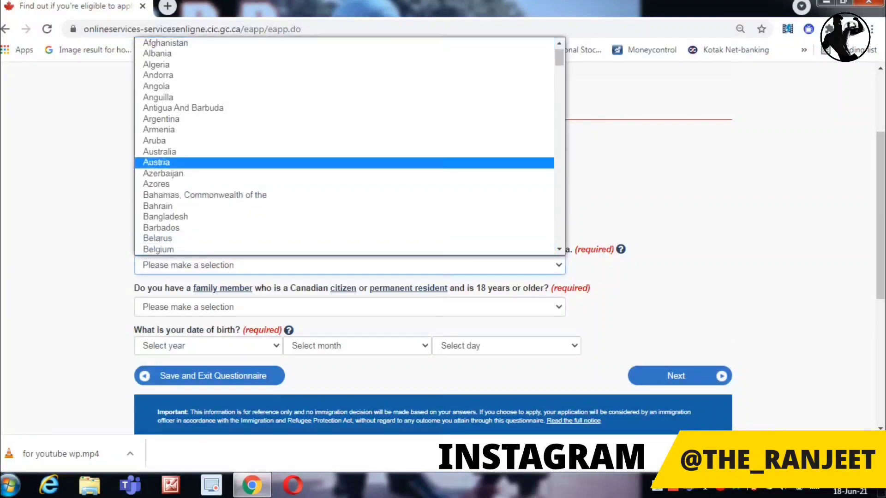
pyautogui.press('Down')
pyautogui.press('Down')
pyautogui.press('Down')
pyautogui.press('Down')
pyautogui.press('Down')
pyautogui.press('Down')
pyautogui.press('Down')
pyautogui.press('Down')
pyautogui.press('Down')
pyautogui.press('Down')
pyautogui.press('Down')
pyautogui.press('Down')
pyautogui.press('Down')
pyautogui.press('Down')
pyautogui.press('Down')
pyautogui.press('Down')
pyautogui.press('Down')
pyautogui.press('Down')
pyautogui.press('Down')
pyautogui.press('Down')
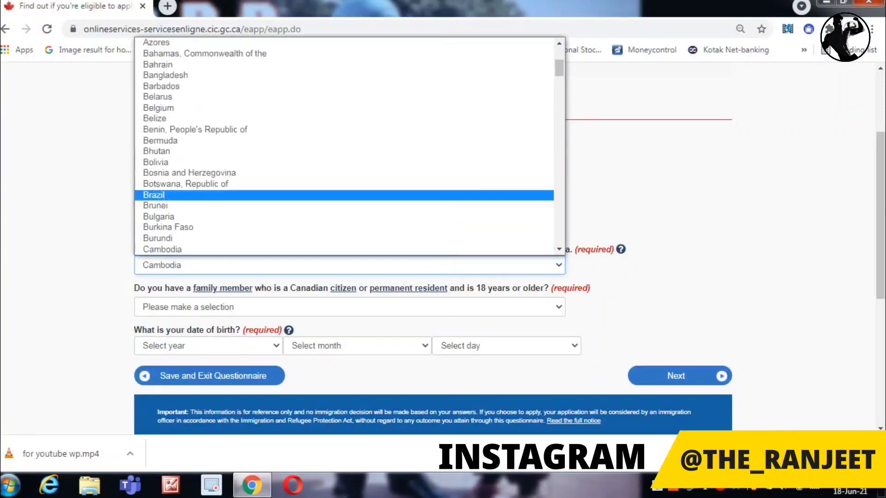
pyautogui.press('Up')
pyautogui.press('Up')
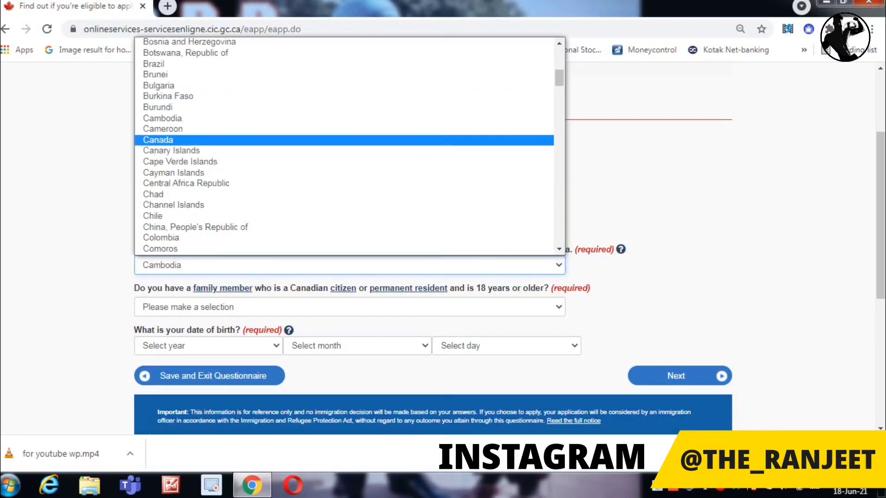
pyautogui.press('Return')
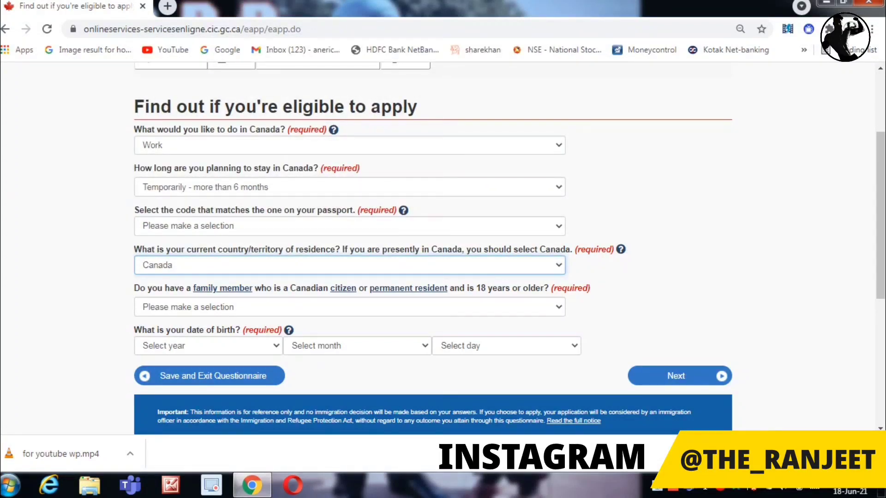
# Answer No to the question about a Canadian family member
pyautogui.click(349, 307)
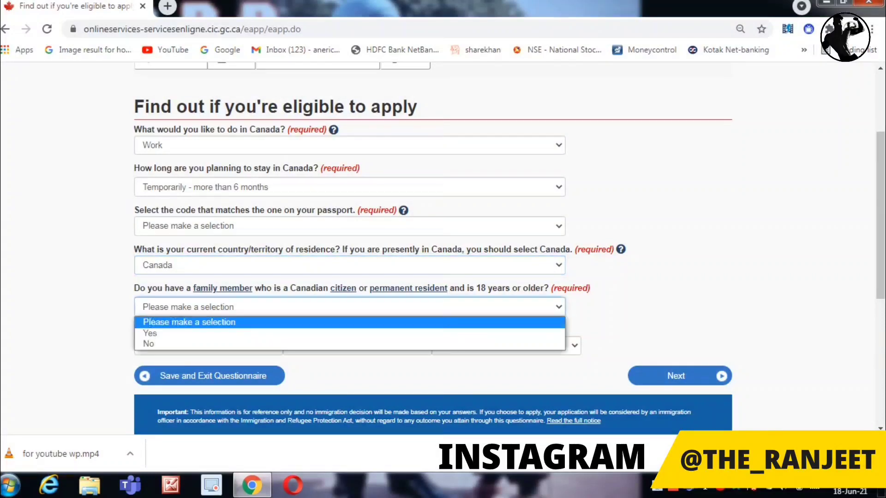
pyautogui.press('Down')
pyautogui.press('Down')
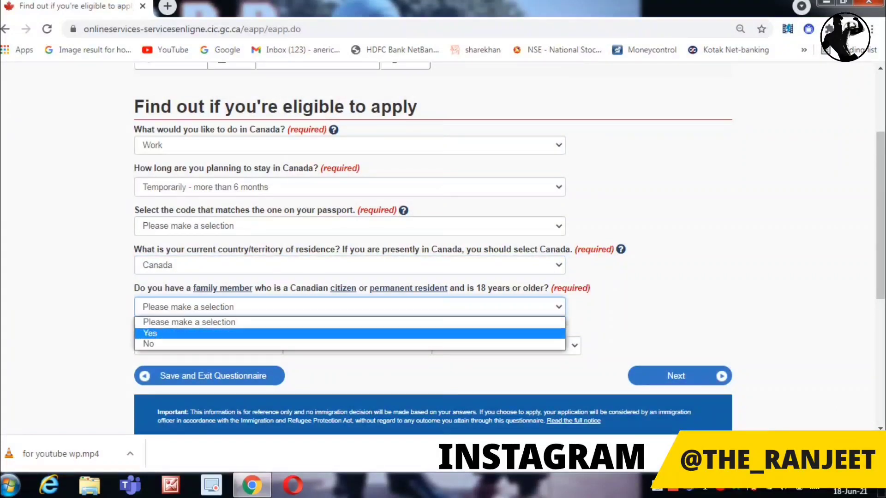
pyautogui.press('Return')
pyautogui.scroll(-2, 443, 249)
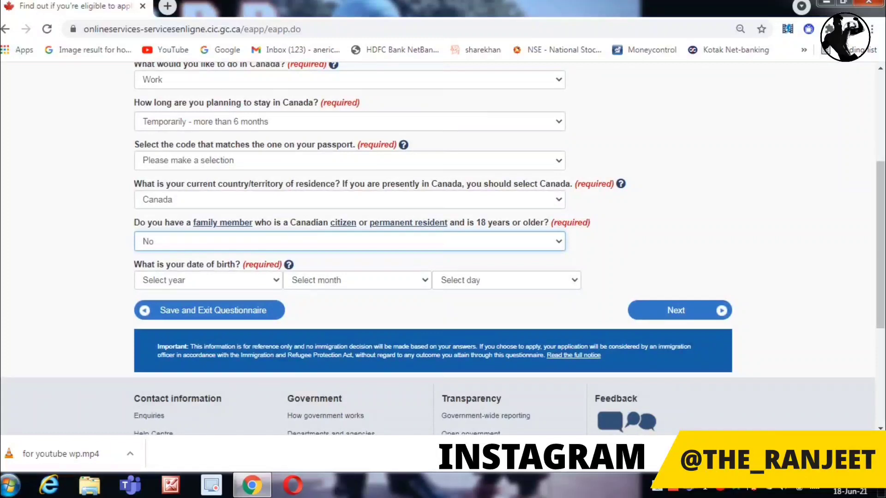
# Set the date of birth to 11 June 1994 and submit the answers
pyautogui.click(208, 280)
pyautogui.scroll(-6, 208, 167)
pyautogui.scroll(3, 208, 161)
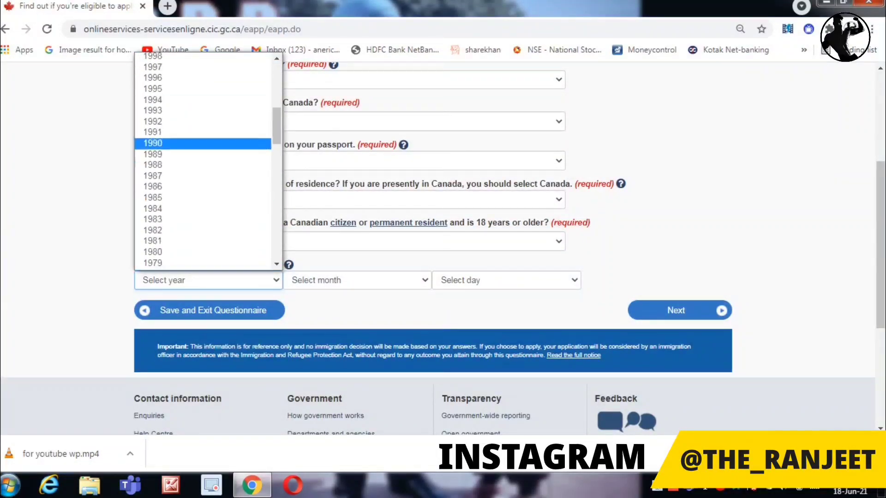
pyautogui.click(185, 100)
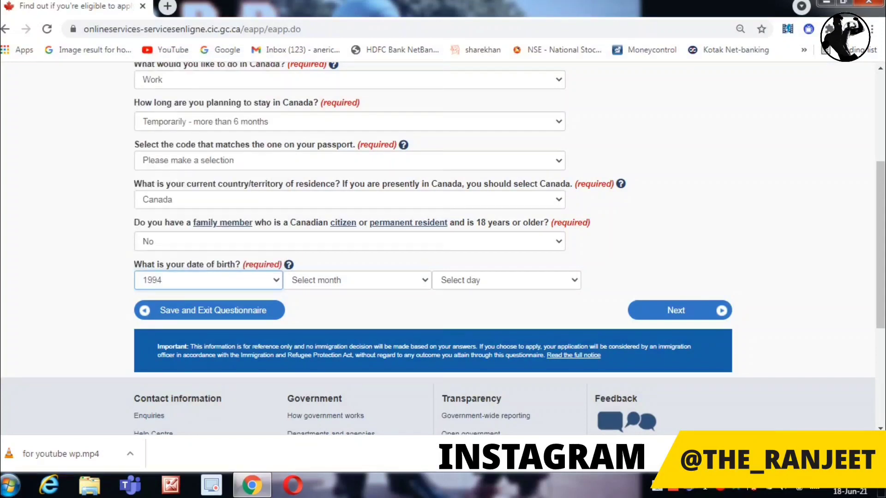
pyautogui.click(356, 280)
pyautogui.click(301, 362)
pyautogui.click(506, 280)
pyautogui.click(501, 179)
pyautogui.scroll(-1, 500, 207)
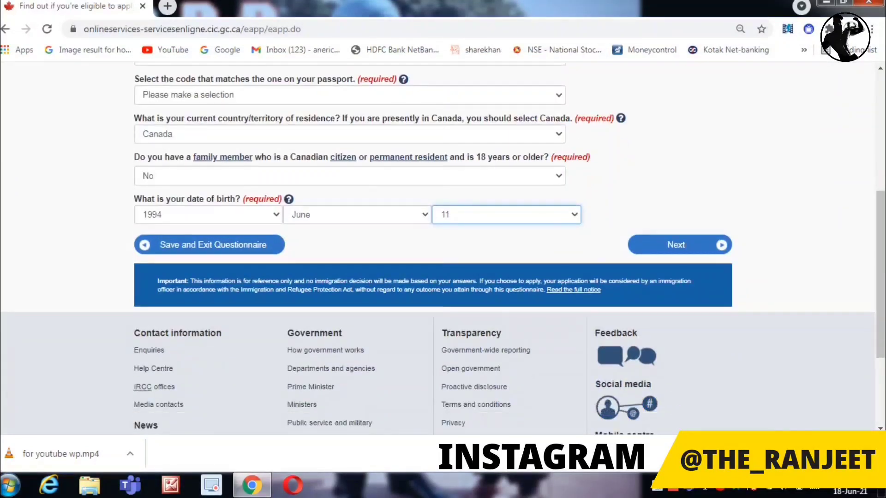
pyautogui.click(676, 244)
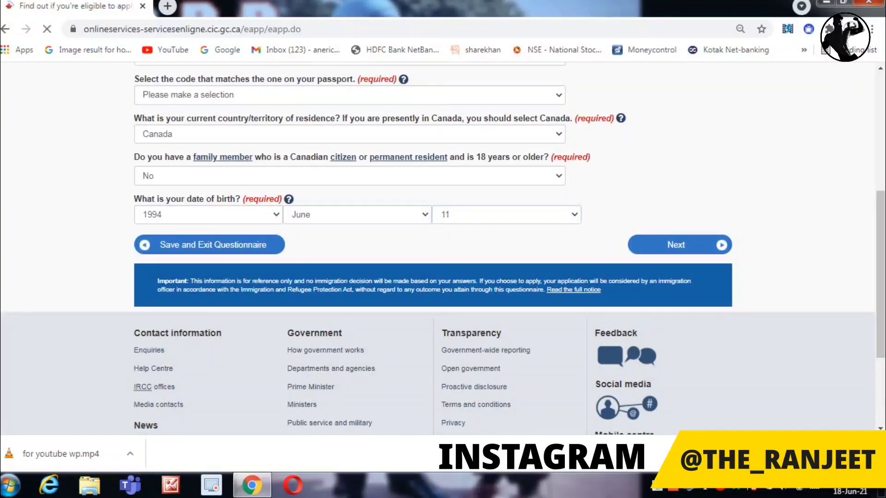
pyautogui.click(349, 428)
# Select IND (India) as the passport code and go on to the next question page
pyautogui.scroll(-4, 325, 226)
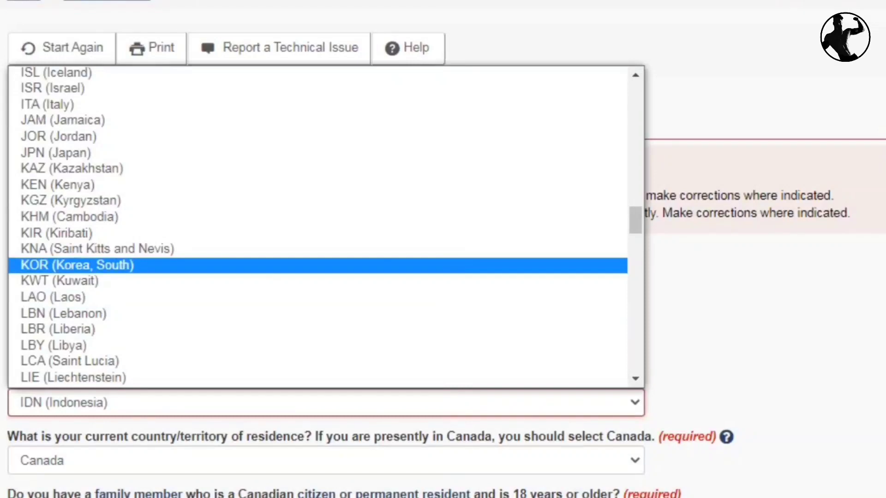
pyautogui.scroll(4, 325, 226)
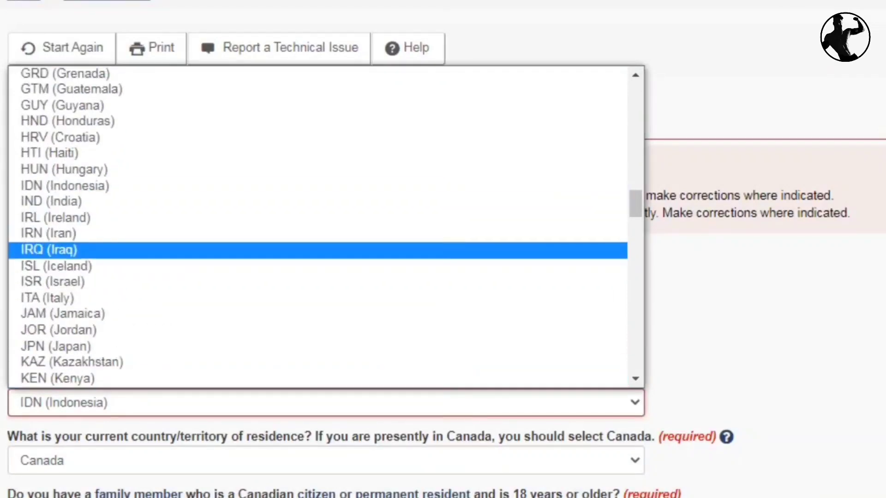
pyautogui.click(51, 201)
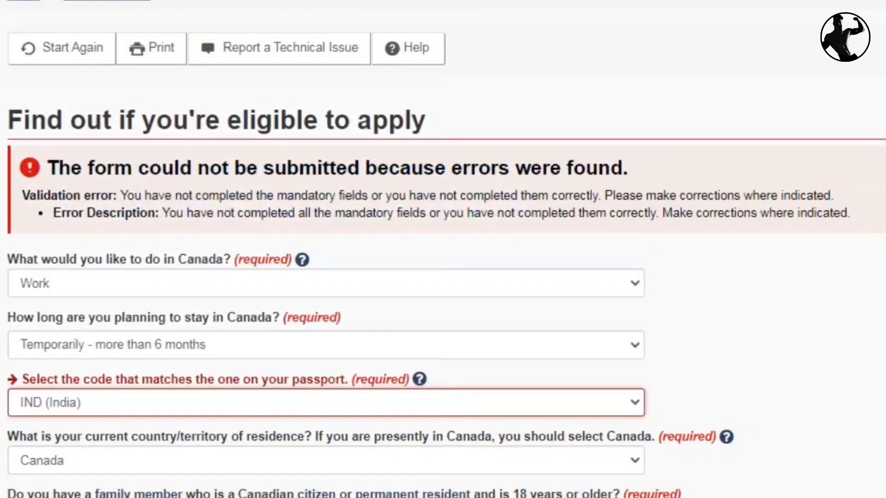
pyautogui.scroll(-5, 443, 249)
pyautogui.click(808, 333)
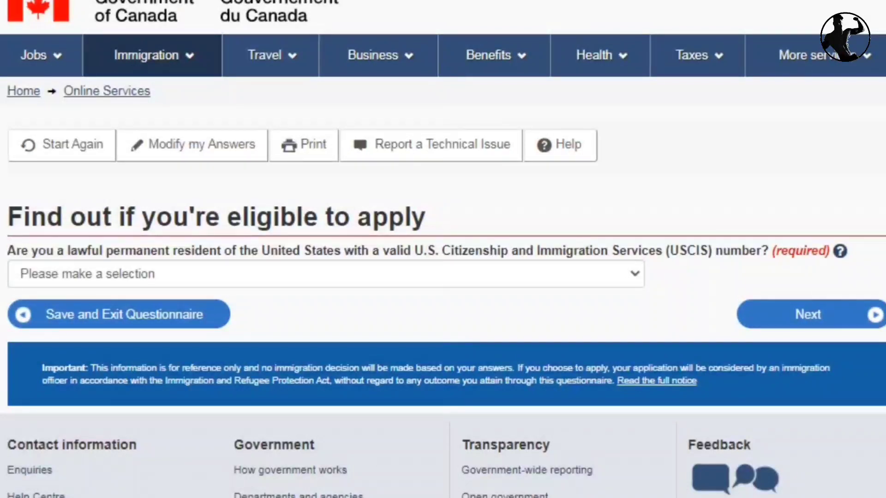
# Answer No to the USCIS permanent residency question, pick Student status, and No to on-campus work
pyautogui.click(323, 273)
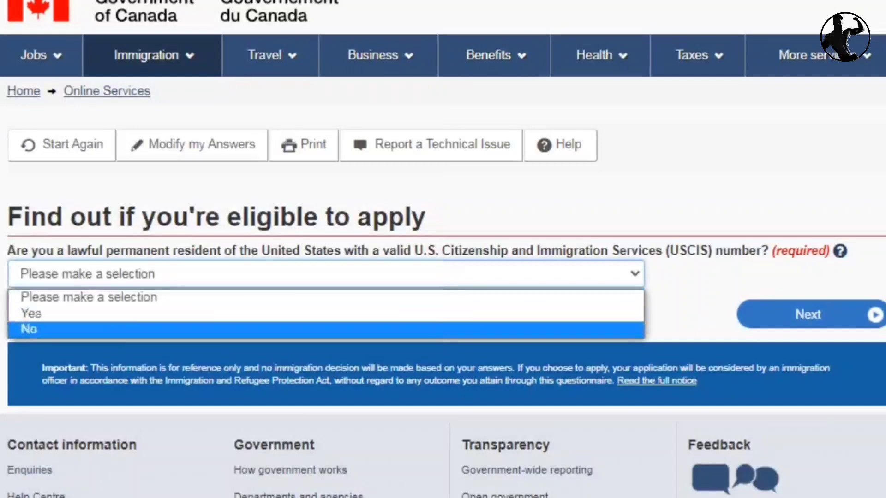
pyautogui.click(30, 328)
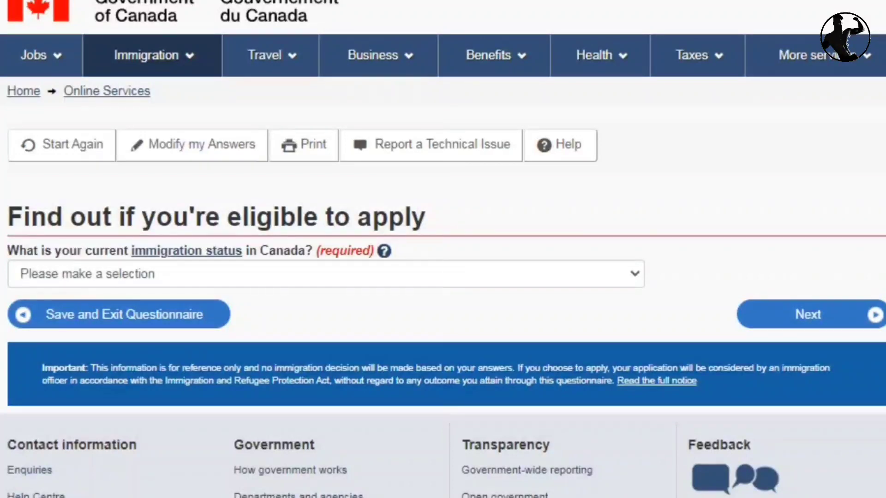
pyautogui.click(323, 273)
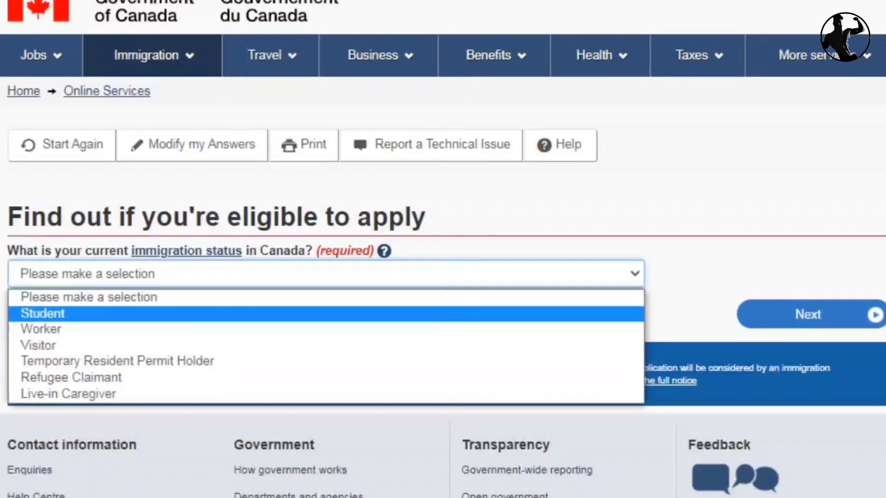
pyautogui.click(42, 311)
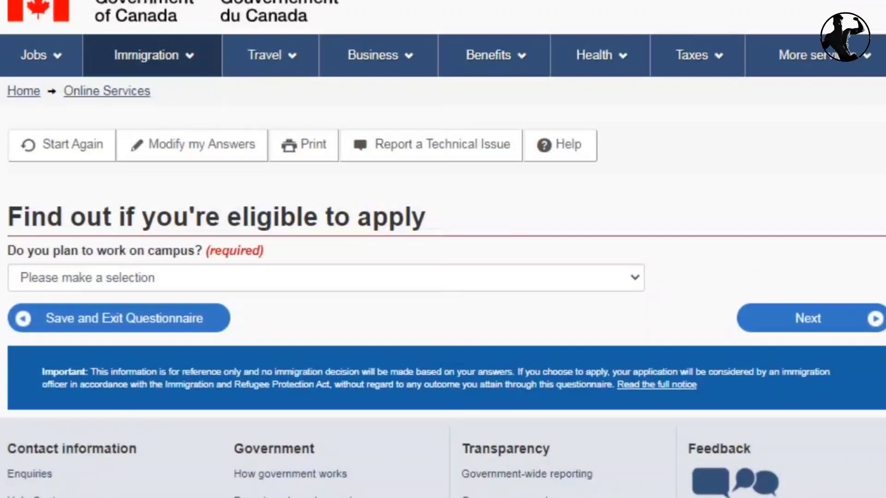
pyautogui.click(323, 277)
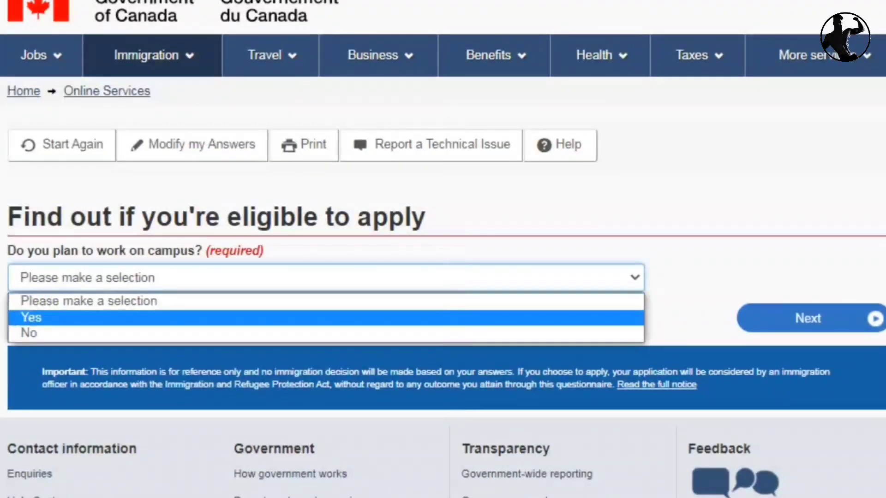
pyautogui.press('Down')
pyautogui.press('Return')
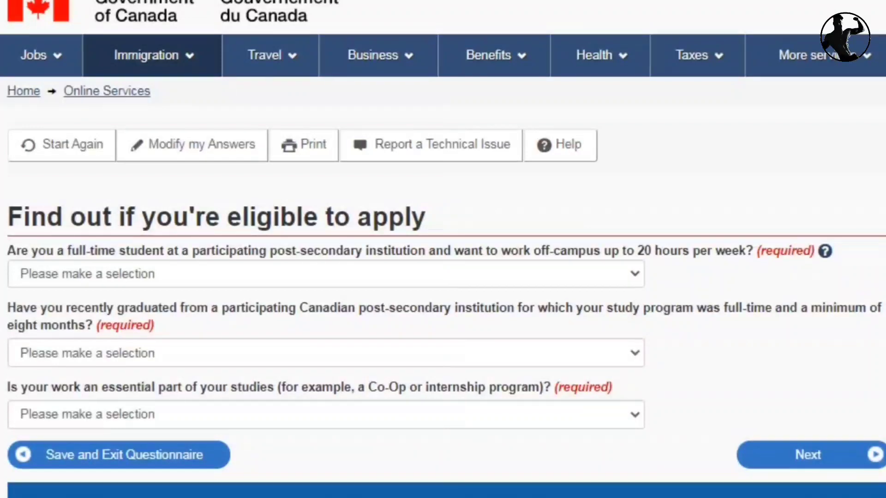
# Answer No to off-campus work, Yes to recently graduated, and No to co-op work
pyautogui.click(323, 273)
pyautogui.press('Down')
pyautogui.press('Down')
pyautogui.press('Return')
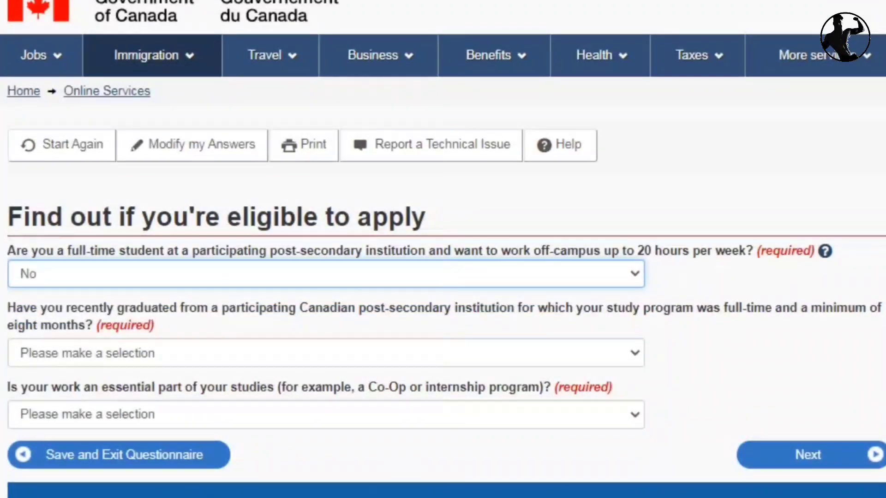
pyautogui.click(326, 353)
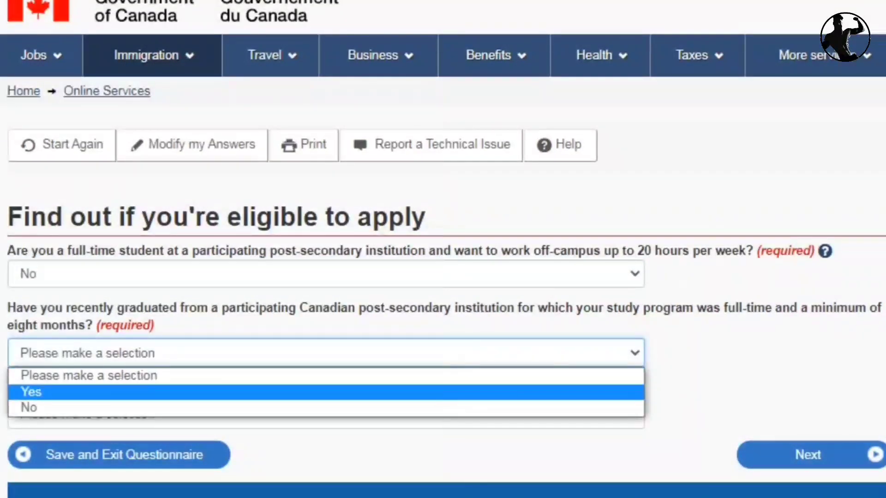
pyautogui.press('Return')
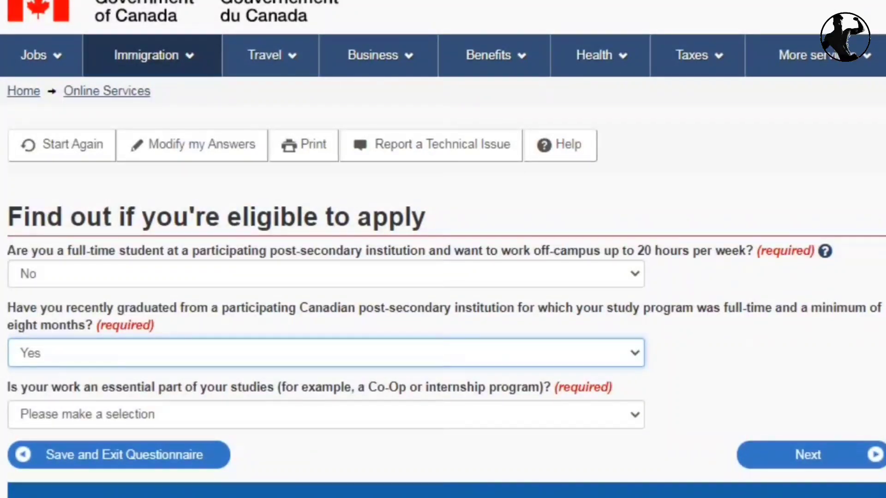
pyautogui.click(326, 414)
pyautogui.press('Down')
pyautogui.press('Down')
pyautogui.press('Return')
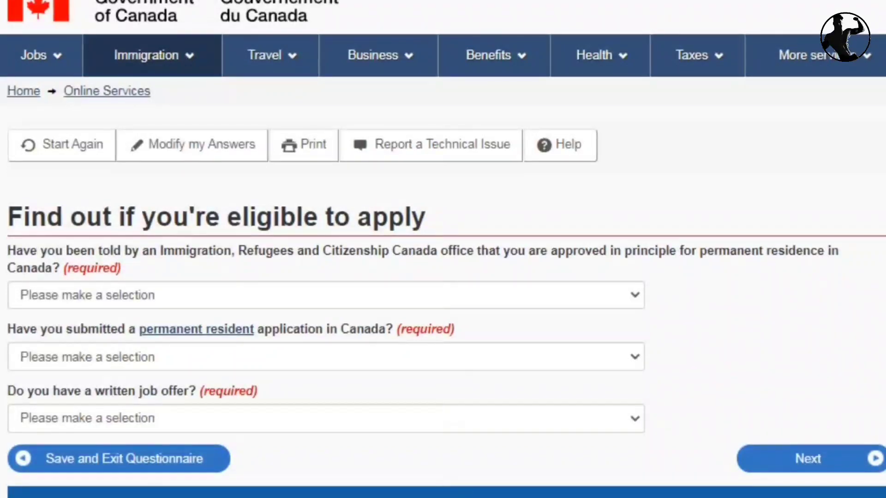
# Answer No to PR approval in principle, a submitted PR application, and a written job offer
pyautogui.click(323, 294)
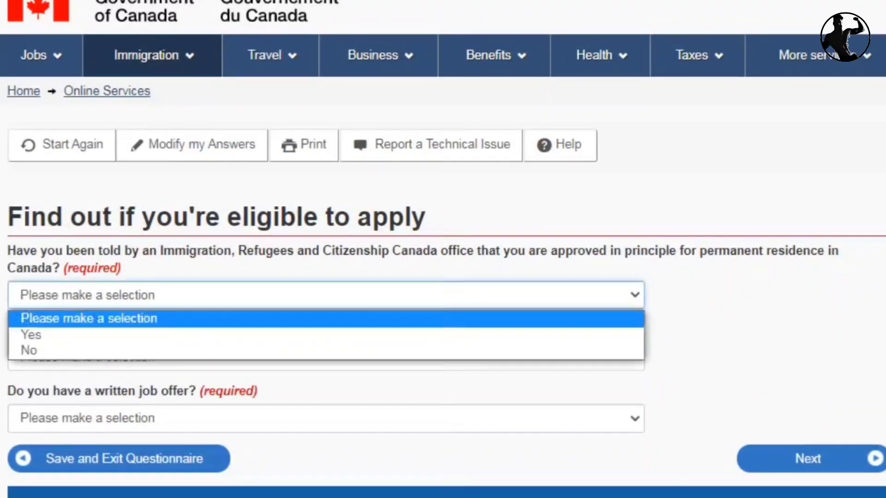
pyautogui.click(46, 350)
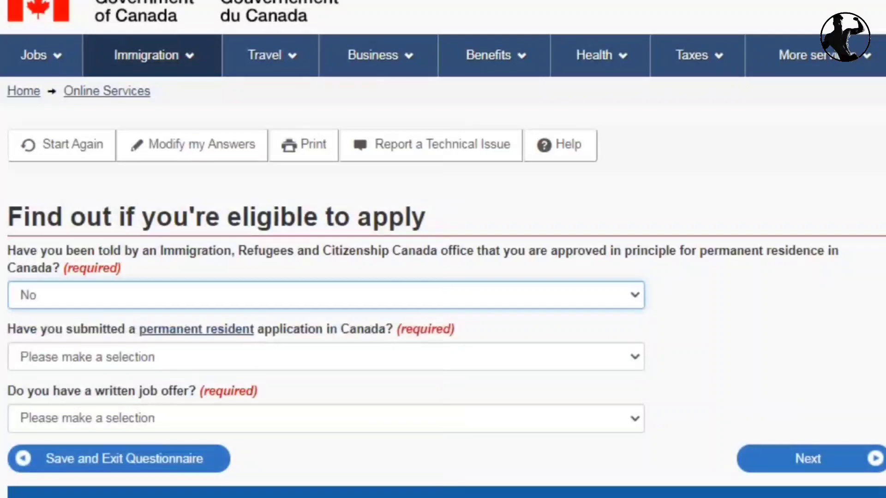
pyautogui.click(323, 356)
pyautogui.click(46, 411)
pyautogui.scroll(-2, 443, 276)
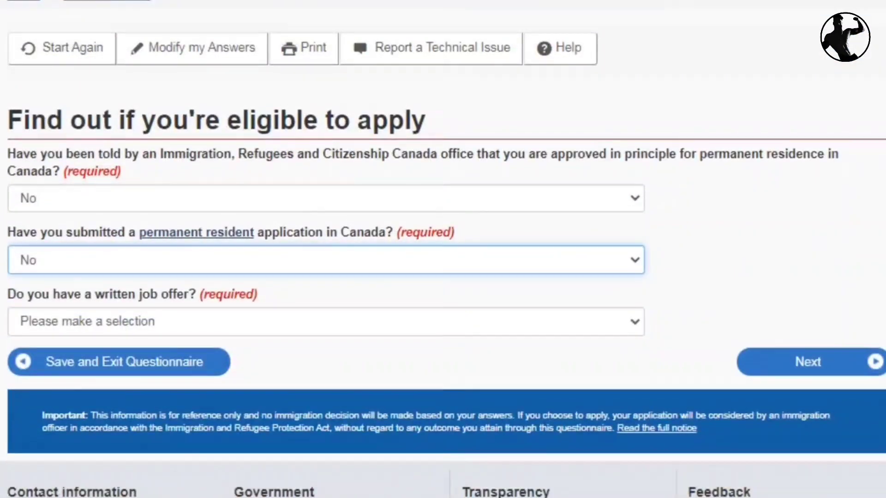
pyautogui.click(323, 321)
pyautogui.click(46, 374)
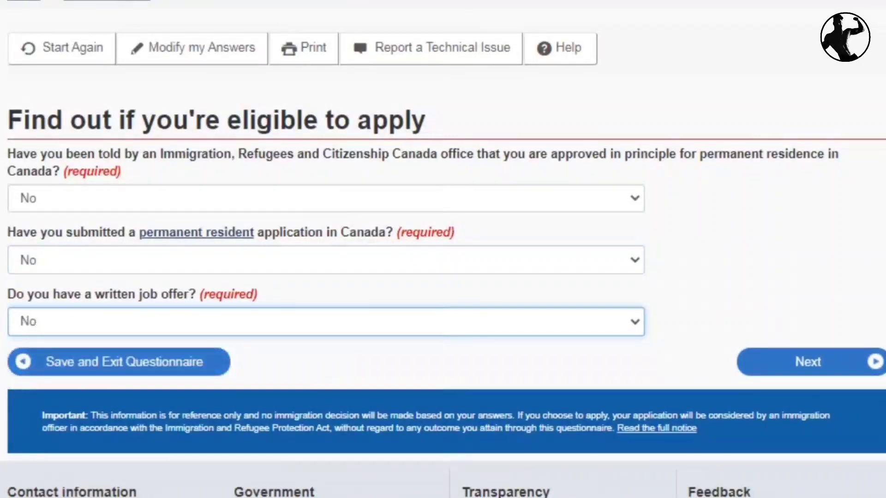
pyautogui.click(809, 362)
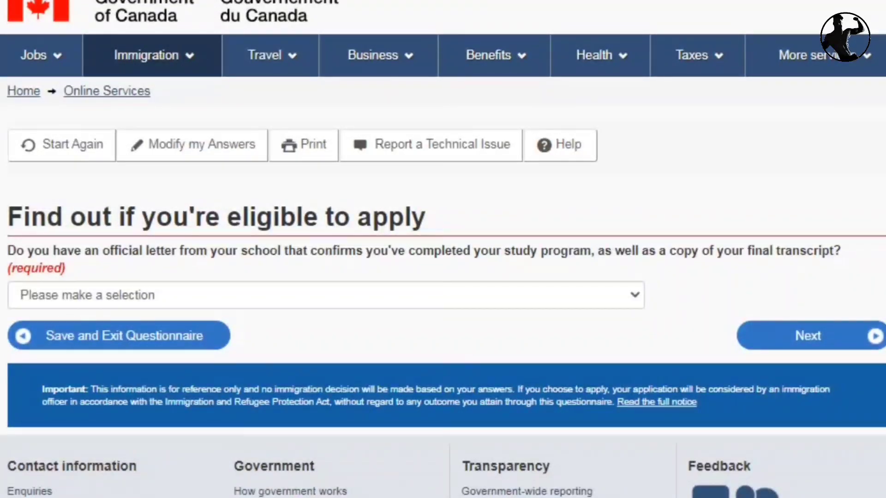
# Answer Yes to having the school letter and set marital status to Never Married/Single
pyautogui.click(323, 295)
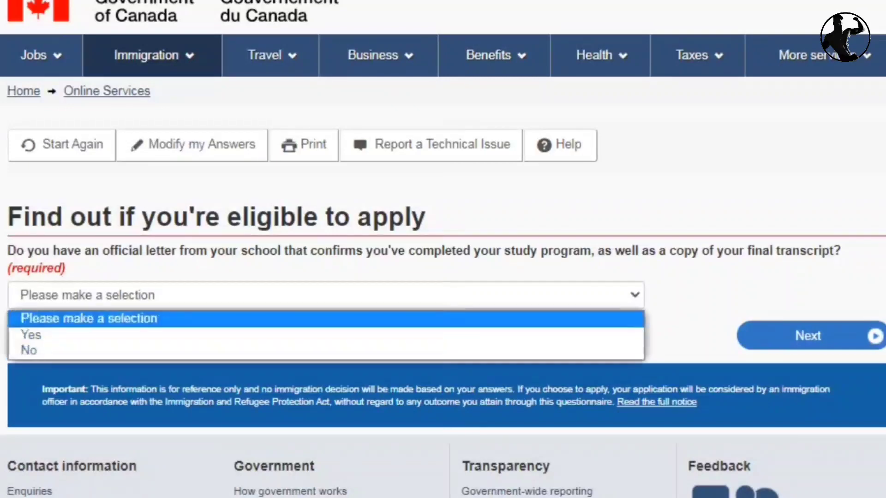
pyautogui.click(46, 334)
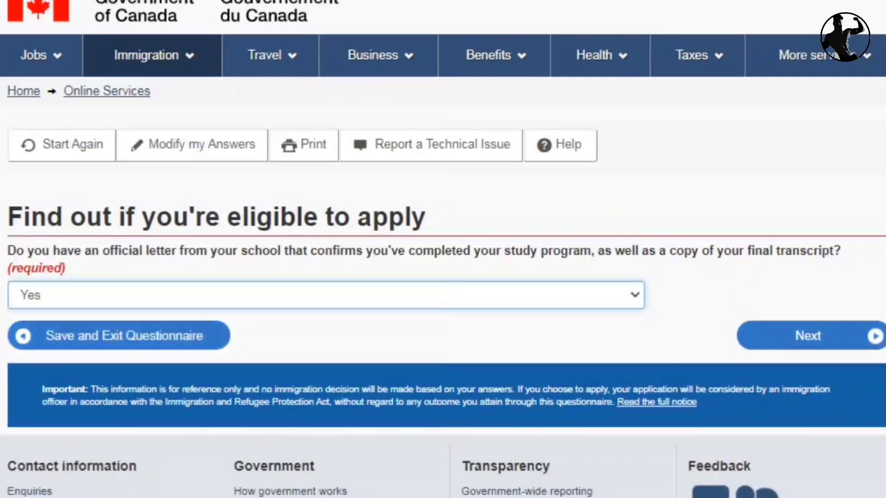
pyautogui.click(808, 336)
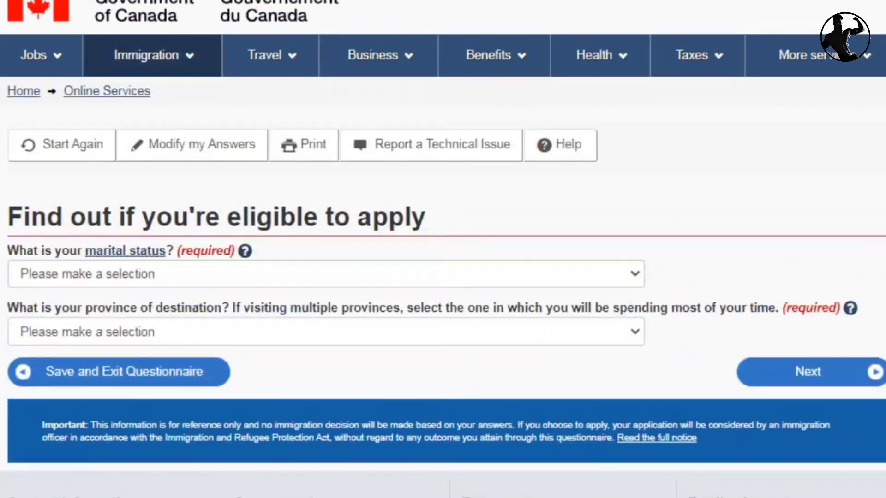
pyautogui.click(325, 274)
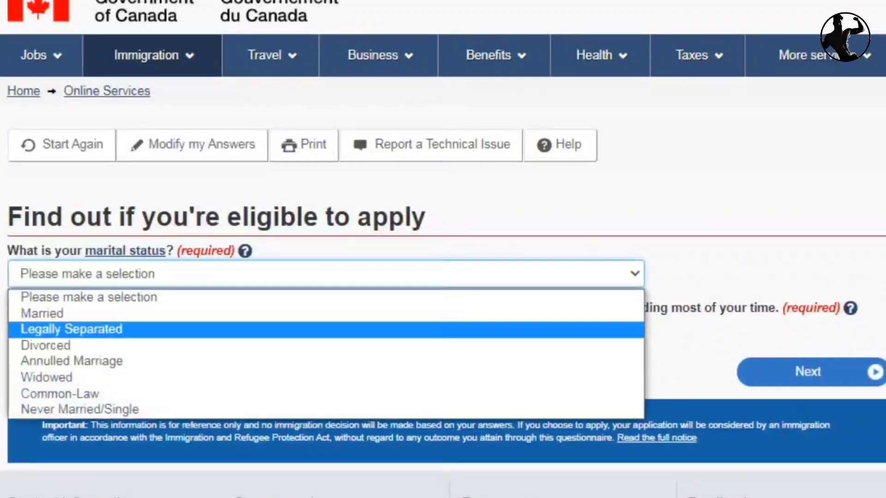
pyautogui.click(43, 313)
pyautogui.click(326, 274)
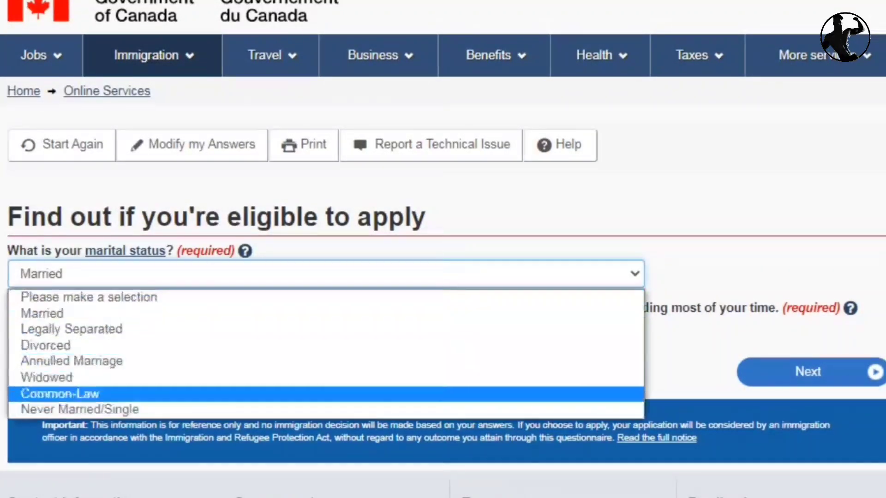
pyautogui.click(79, 409)
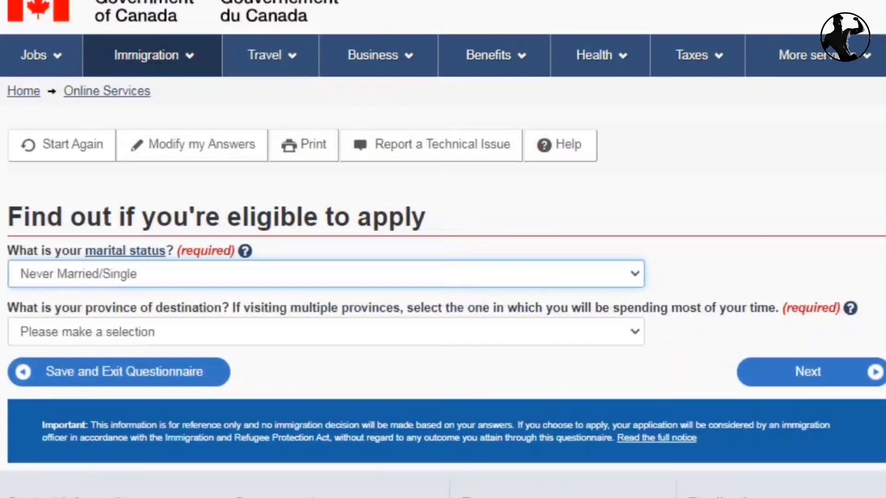
# Choose Quebec as the province of destination and submit to see the results
pyautogui.click(326, 332)
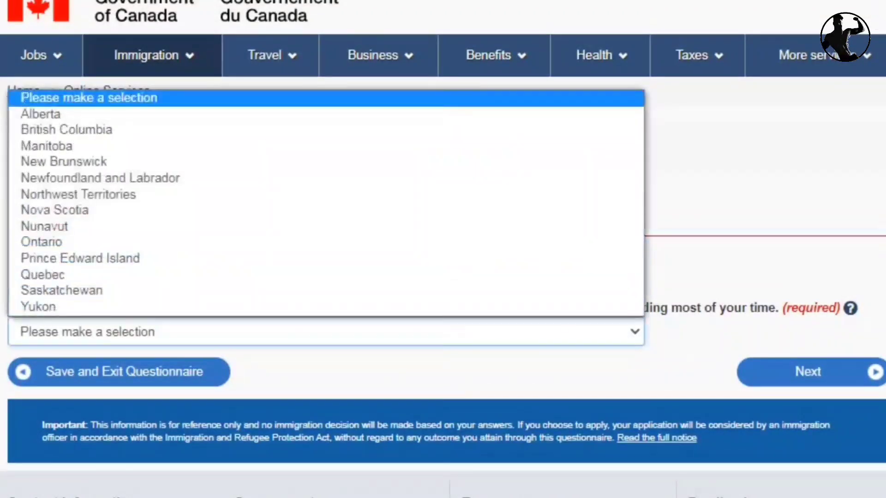
pyautogui.press('Escape')
pyautogui.moveTo(34, 308); pyautogui.dragTo(231, 307)
pyautogui.moveTo(320, 308); pyautogui.dragTo(775, 308)
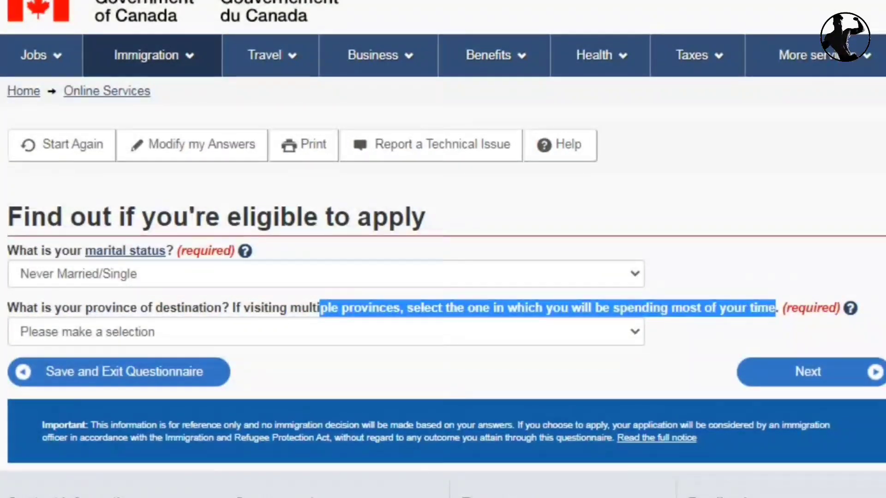
pyautogui.click(323, 332)
pyautogui.click(41, 271)
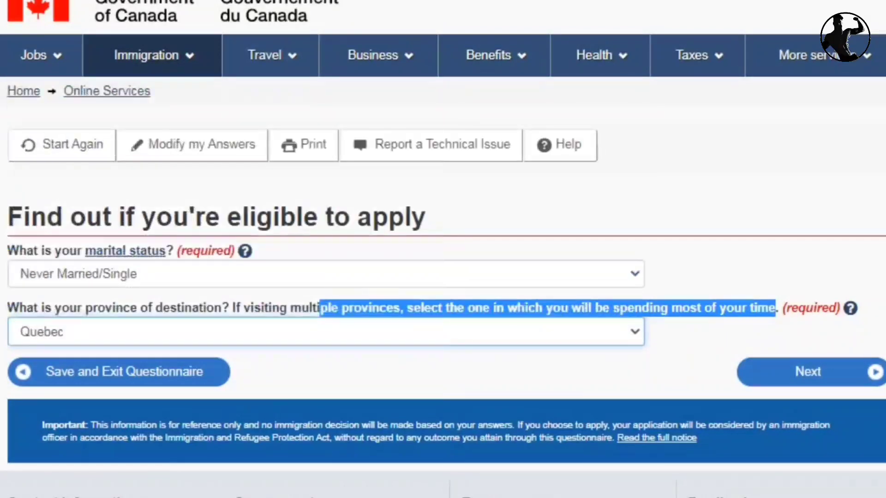
pyautogui.click(808, 372)
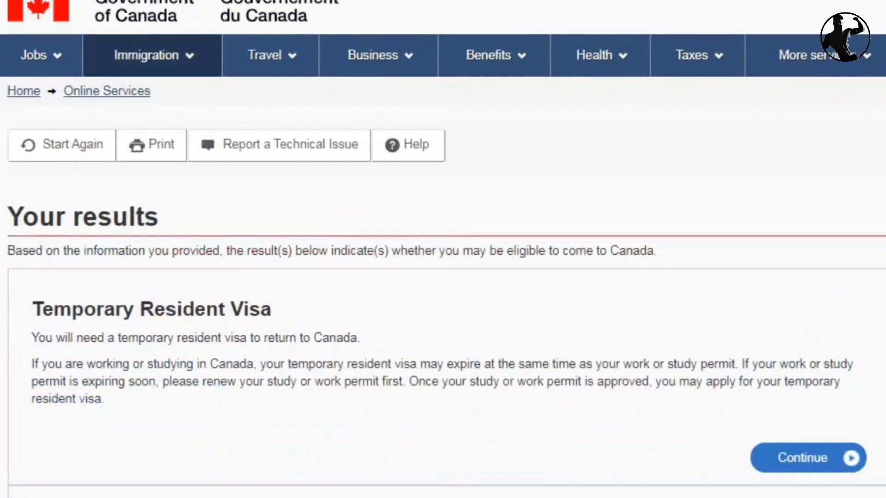
# Continue with the Post-Graduate Work Permit – in Canada result and past its checklist page
pyautogui.scroll(-4, 443, 250)
pyautogui.moveTo(42, 116); pyautogui.dragTo(310, 144)
pyautogui.moveTo(32, 332); pyautogui.dragTo(409, 333)
pyautogui.click(411, 334)
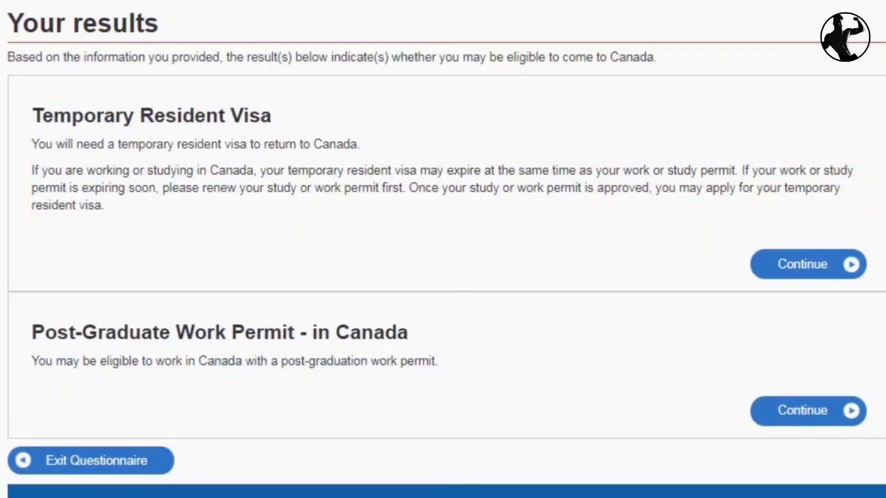
pyautogui.click(851, 411)
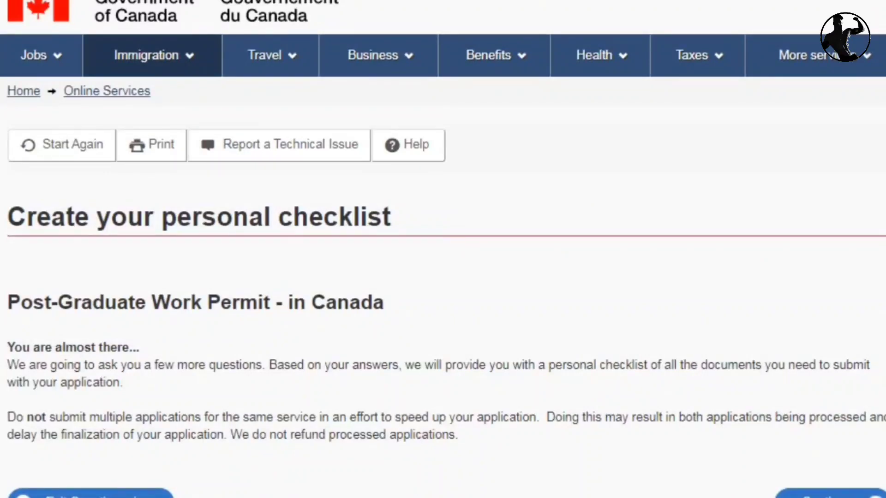
pyautogui.scroll(-2, 443, 249)
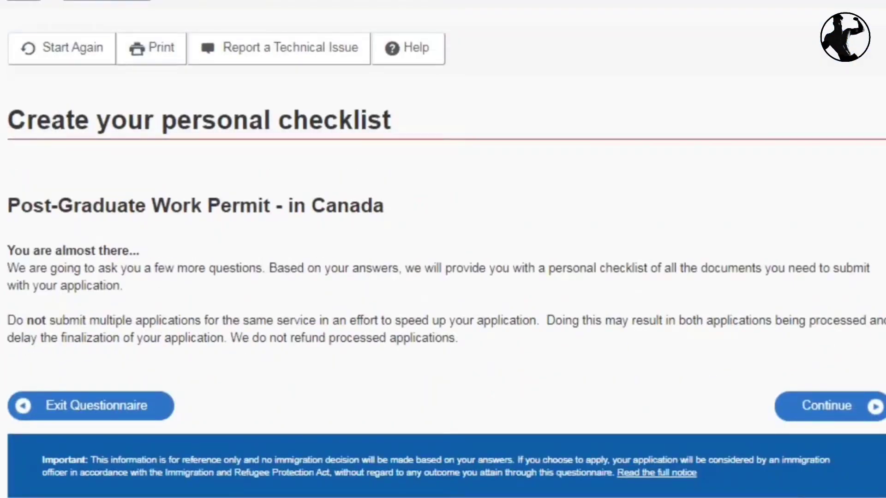
pyautogui.moveTo(18, 268); pyautogui.dragTo(442, 337)
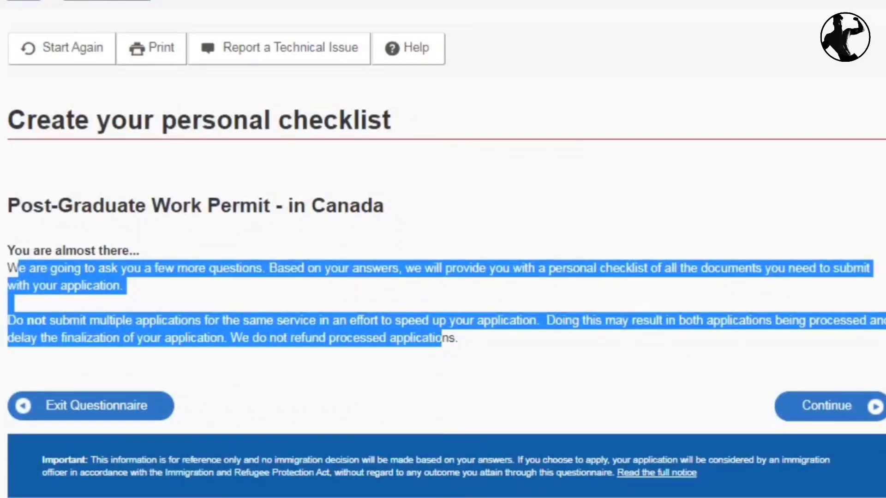
pyautogui.click(825, 406)
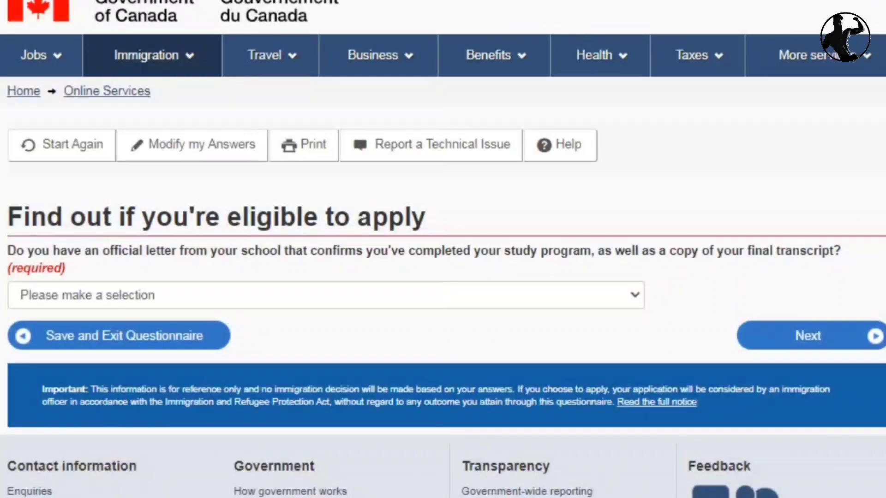
# Answer Yes on the official school letter question, then No on the Quebec CSQ question
pyautogui.hotkey('alt', 'Down')
pyautogui.press('Down')
pyautogui.press('Return')
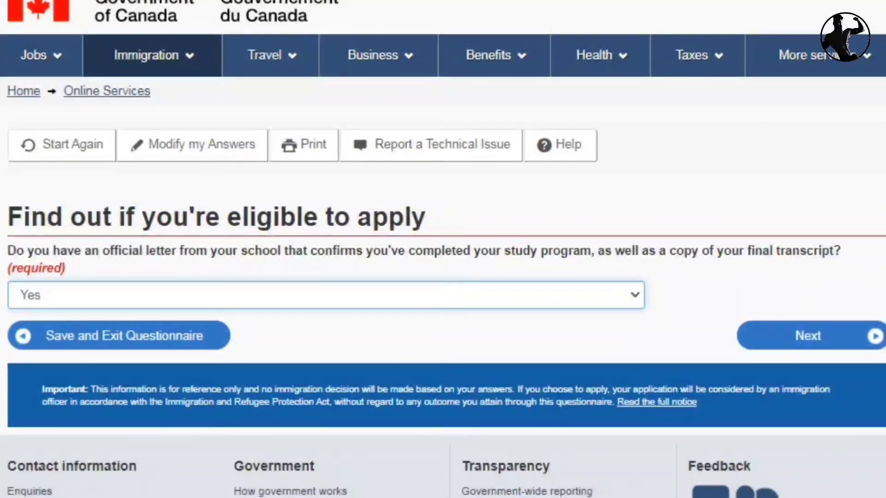
pyautogui.click(808, 336)
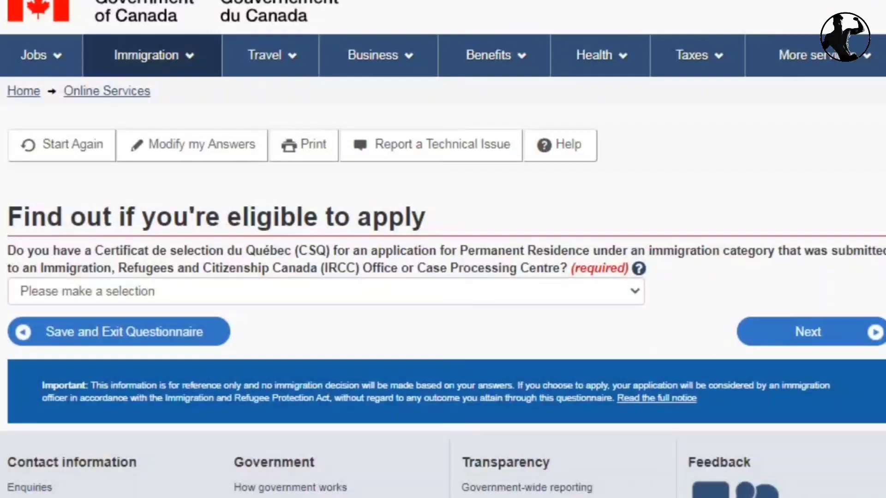
pyautogui.click(325, 291)
pyautogui.click(326, 346)
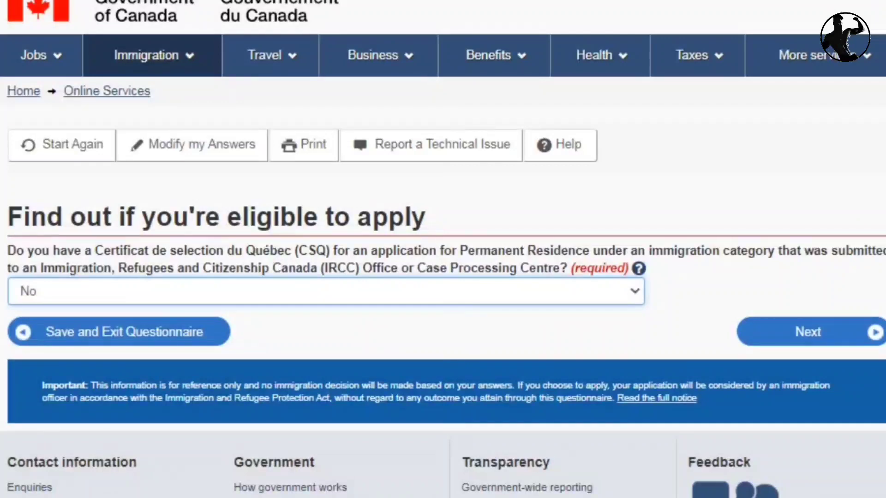
pyautogui.press('Return')
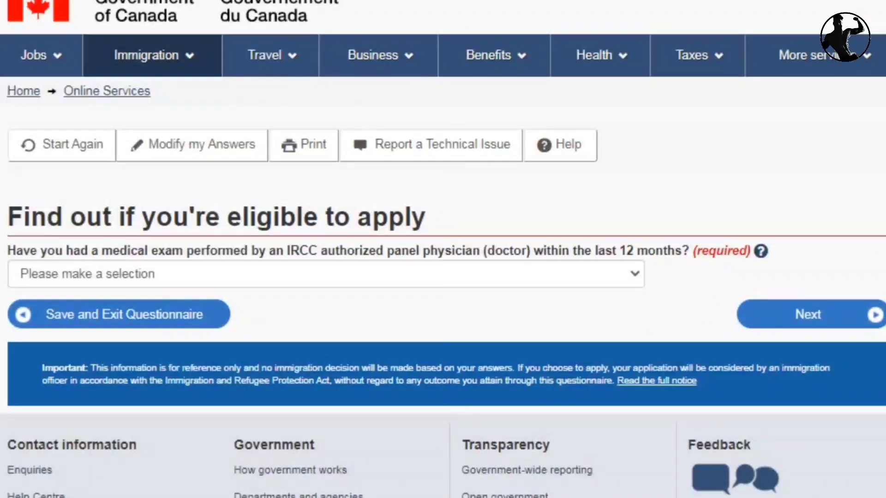
# Answer No to a panel-physician exam within 12 months and Yes to designated-country residence
pyautogui.click(326, 274)
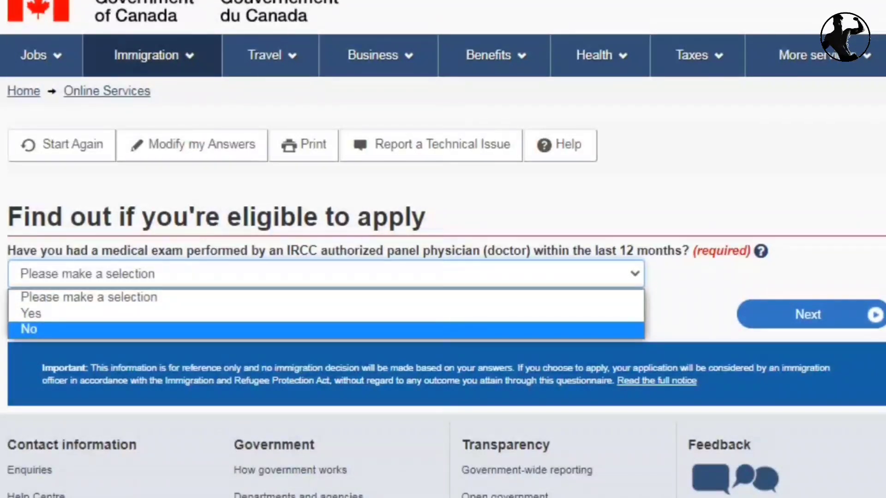
pyautogui.press('Return')
pyautogui.click(809, 314)
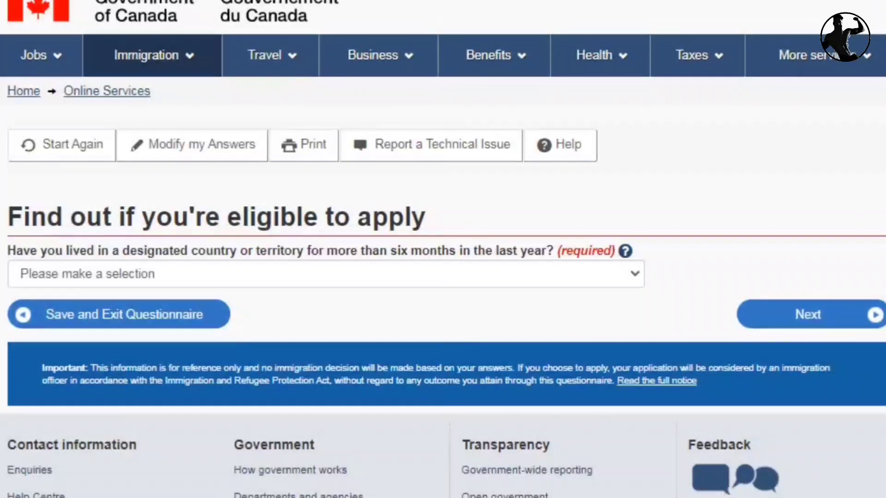
pyautogui.click(326, 274)
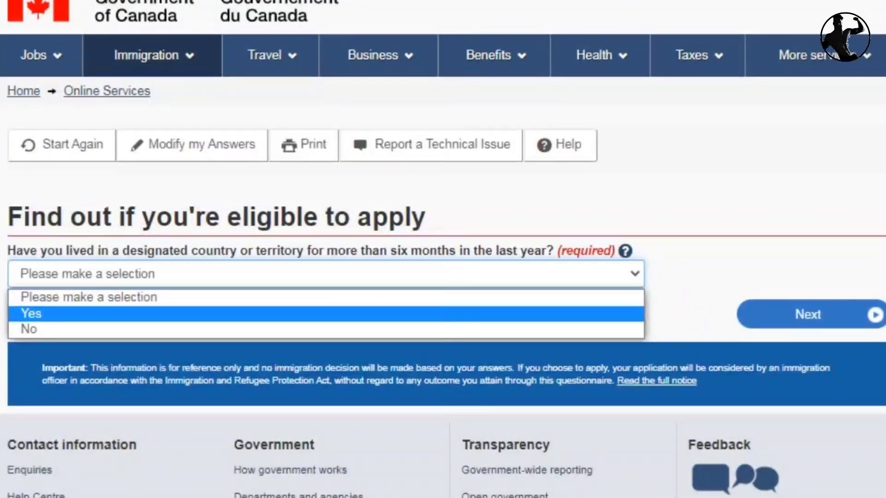
pyautogui.click(326, 314)
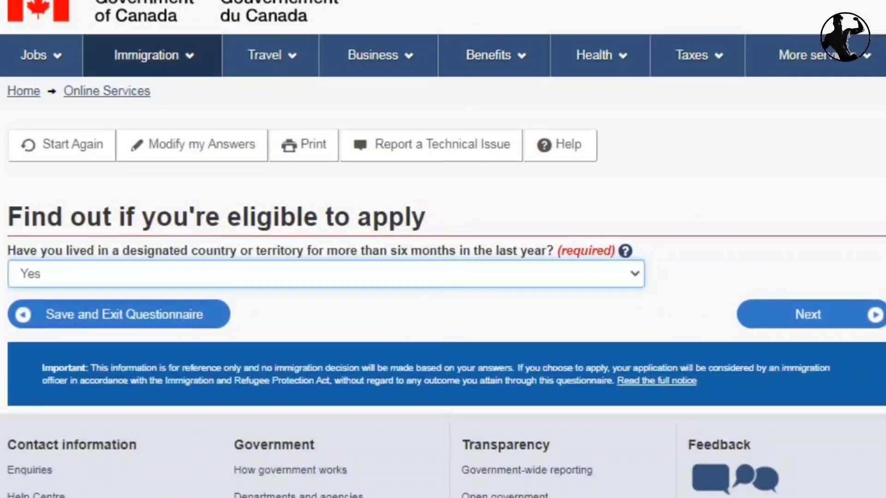
pyautogui.click(808, 315)
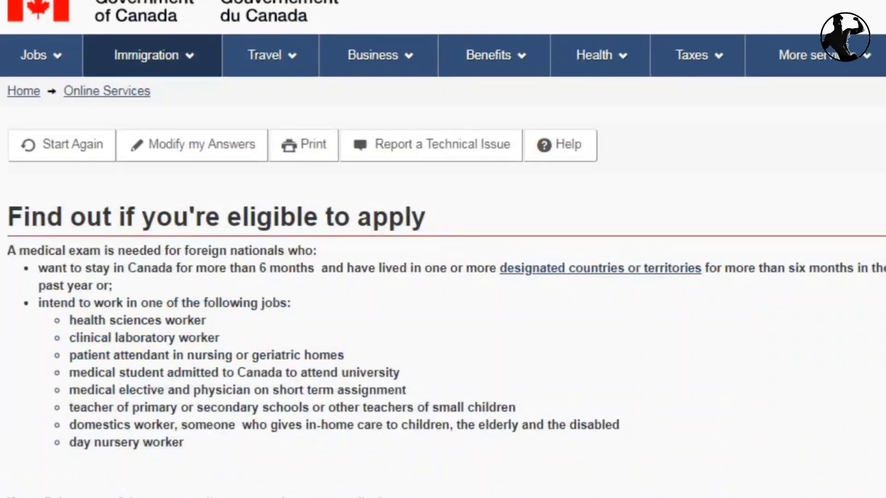
# Answer No to getting a panel-physician medical exam before applying, then continue
pyautogui.scroll(-4, 443, 249)
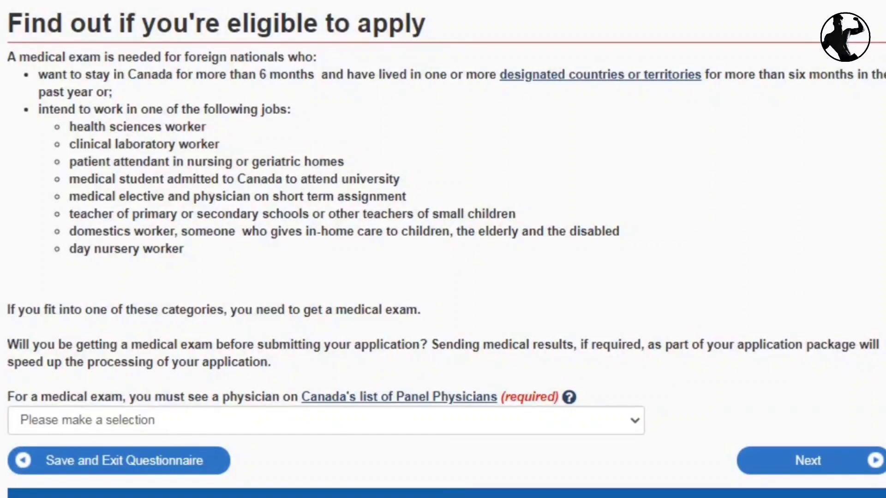
pyautogui.scroll(2, 443, 249)
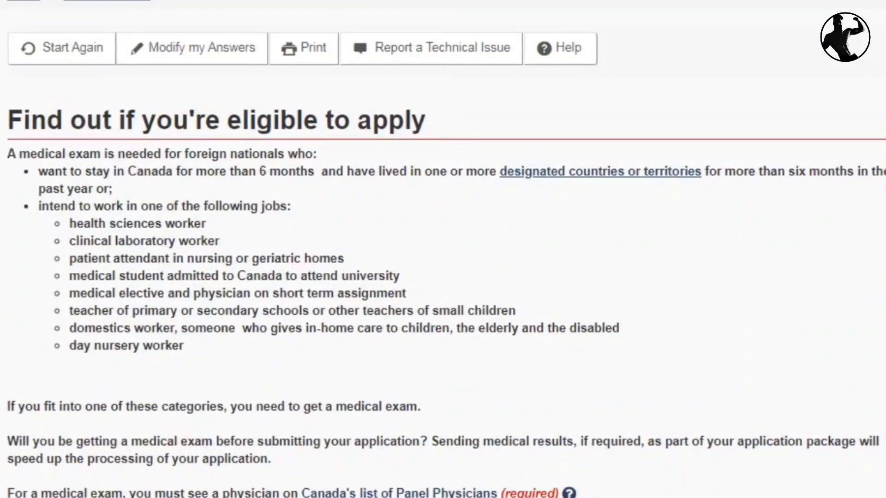
pyautogui.scroll(-2, 443, 249)
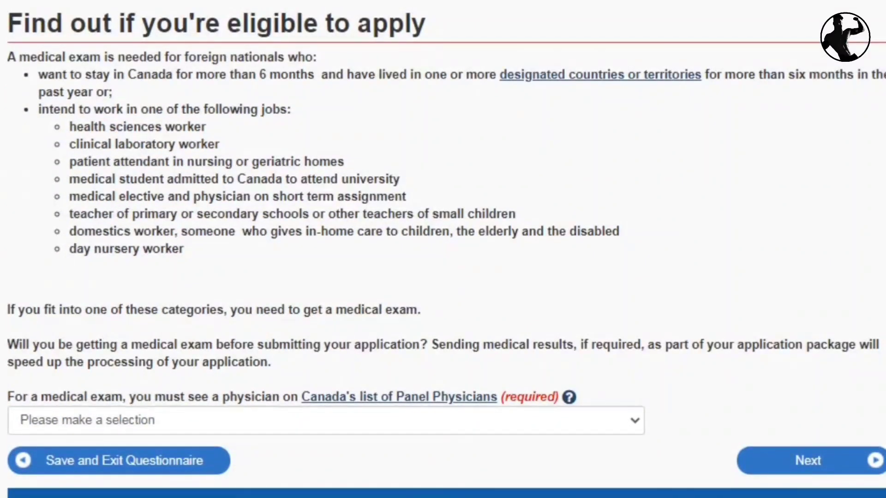
pyautogui.click(325, 421)
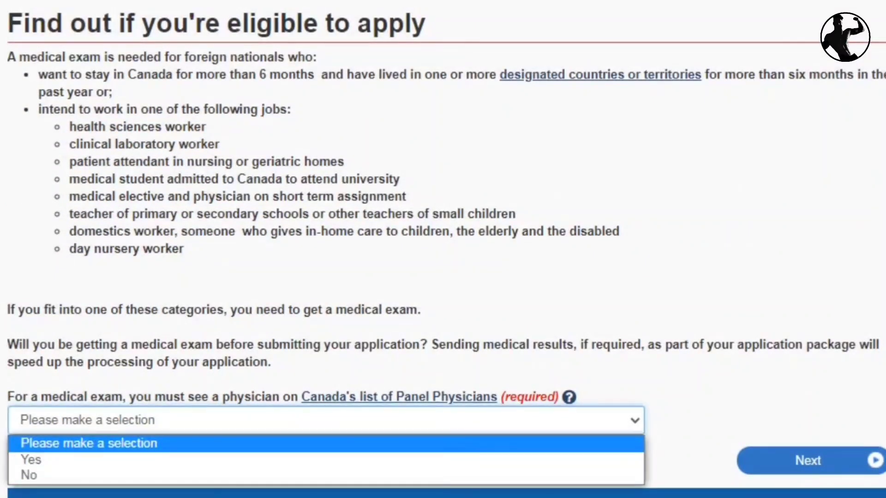
pyautogui.press('Down')
pyautogui.press('Down')
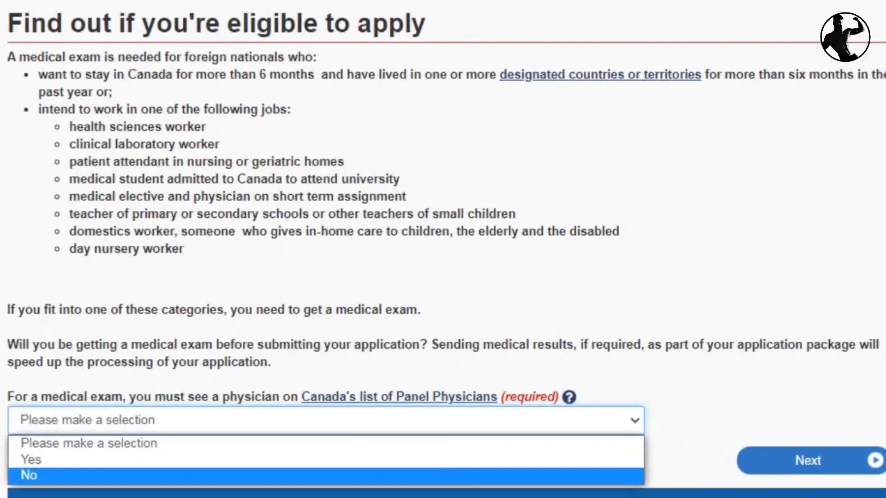
pyautogui.press('Escape')
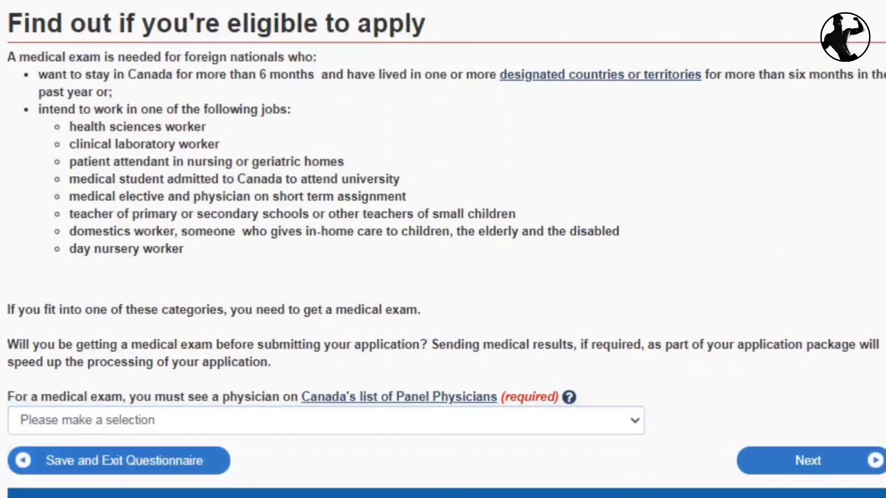
pyautogui.click(326, 420)
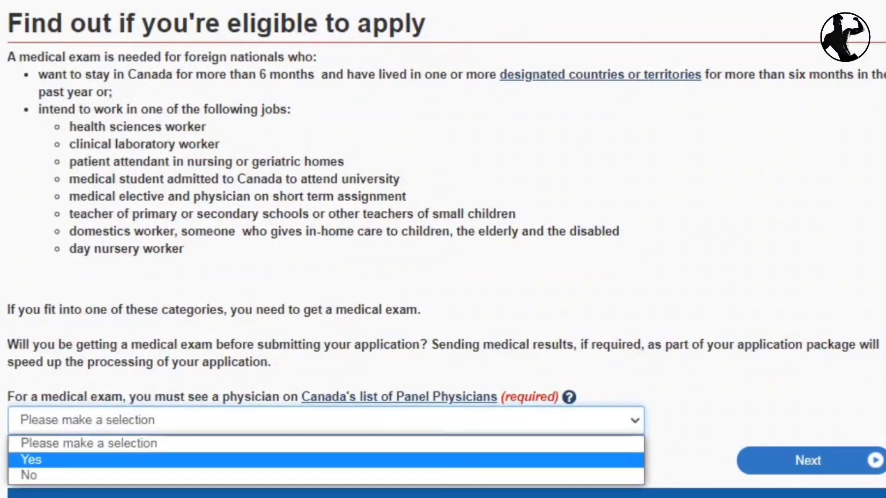
pyautogui.press('Down')
pyautogui.press('Return')
pyautogui.click(808, 461)
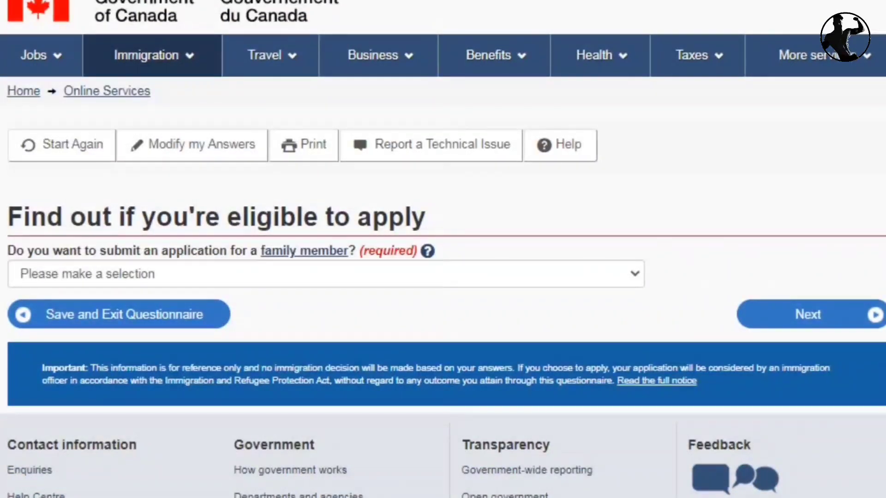
# Answer No to applying for a family member, giving application access, and previous biometrics
pyautogui.click(325, 274)
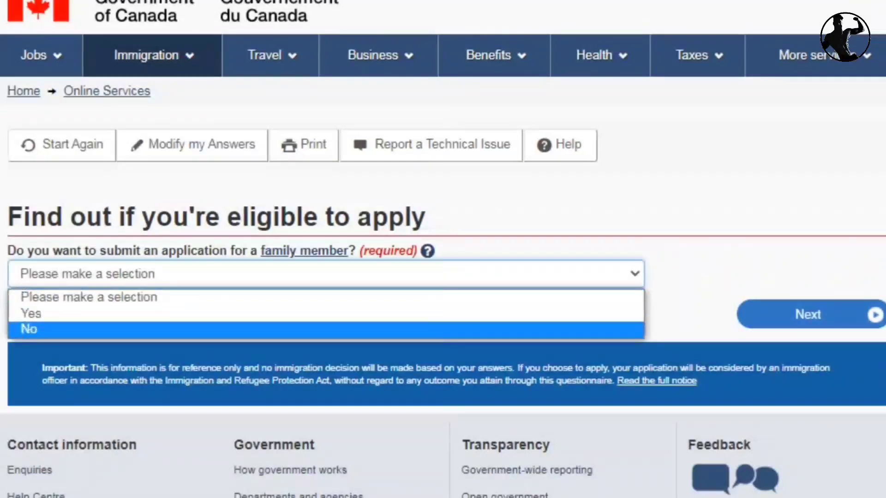
pyautogui.press('Return')
pyautogui.click(809, 314)
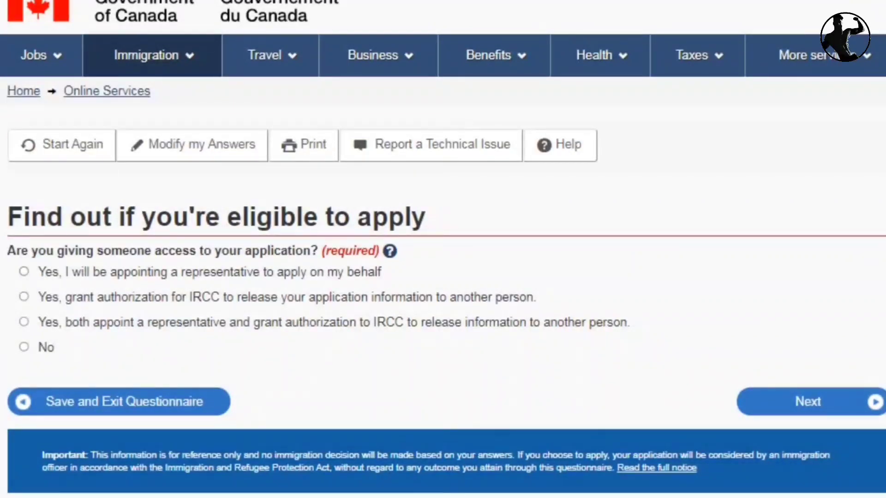
pyautogui.click(24, 347)
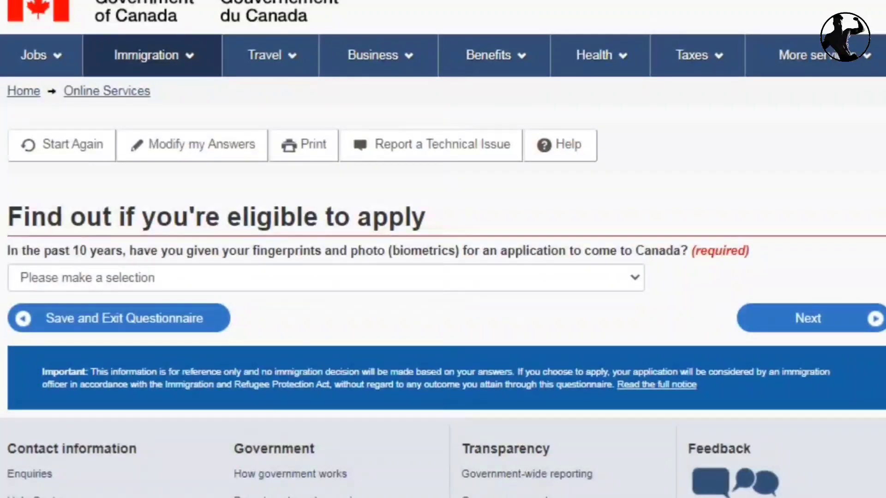
pyautogui.click(326, 278)
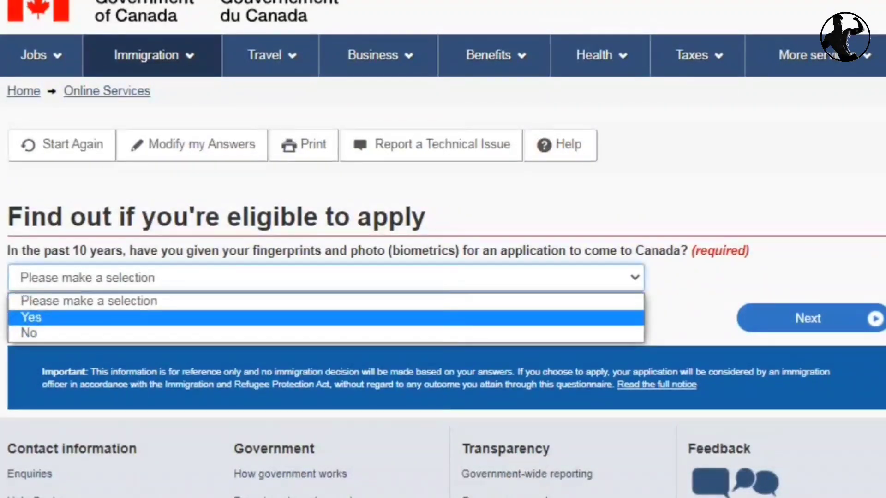
pyautogui.click(325, 317)
pyautogui.click(326, 278)
pyautogui.click(325, 333)
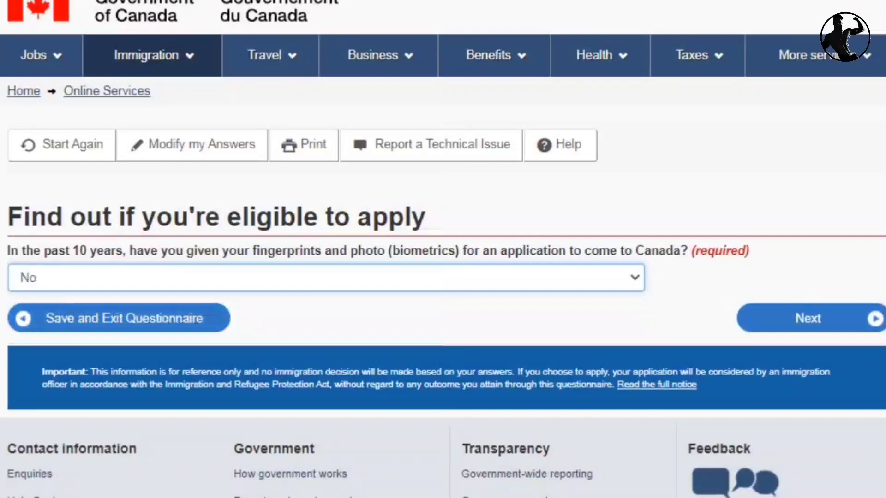
pyautogui.click(807, 319)
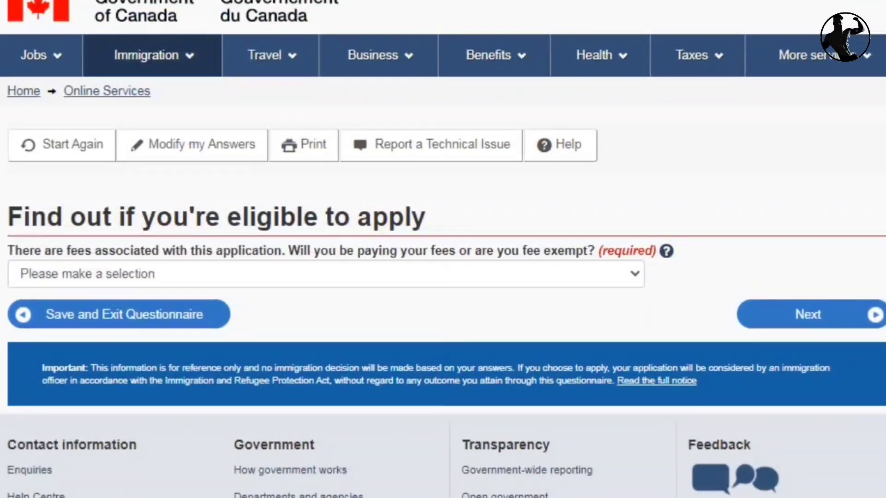
# Answer Yes to paying application fees, making digital copies, and paying fees online
pyautogui.click(326, 274)
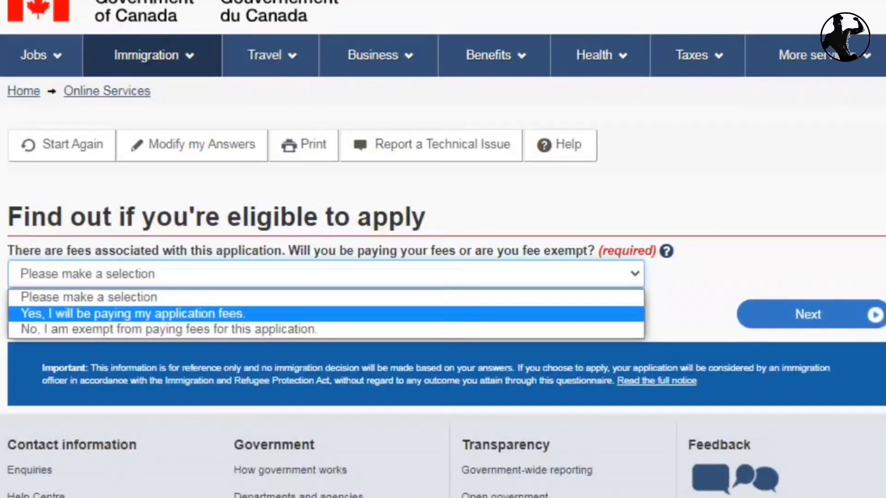
pyautogui.press('Return')
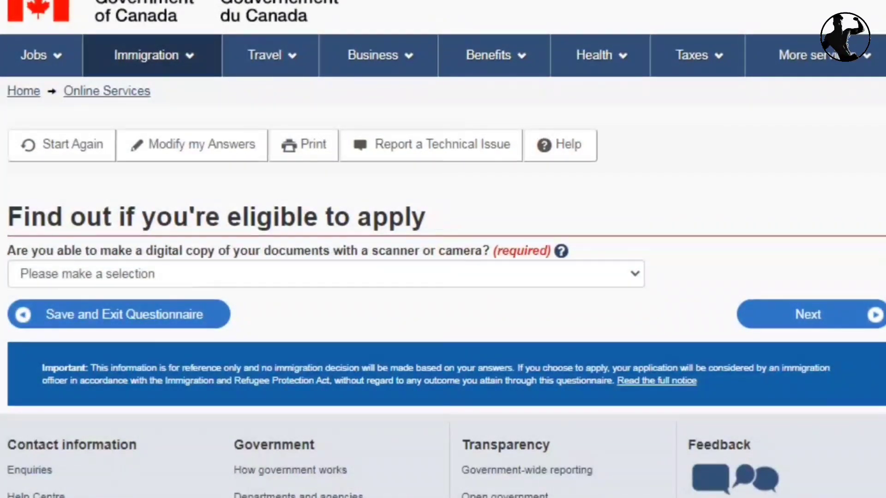
pyautogui.press('space')
pyautogui.press('Down')
pyautogui.press('Return')
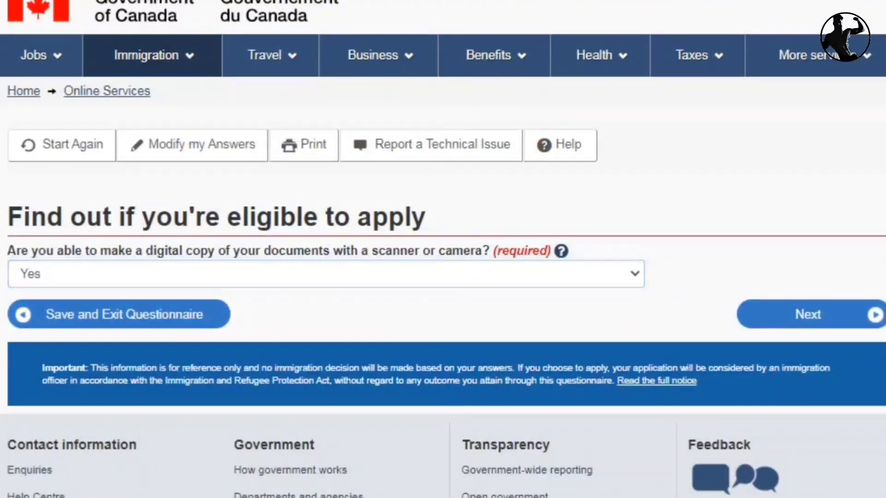
pyautogui.press('Return')
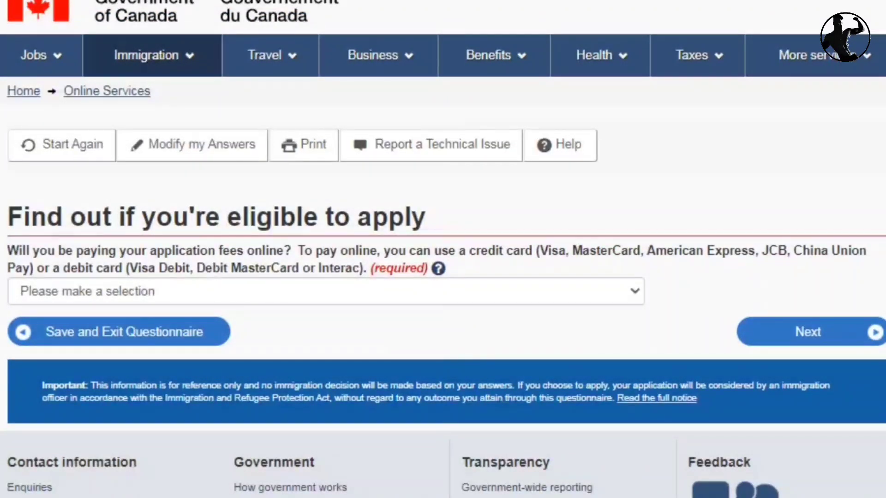
pyautogui.press('space')
pyautogui.press('Down')
pyautogui.press('Return')
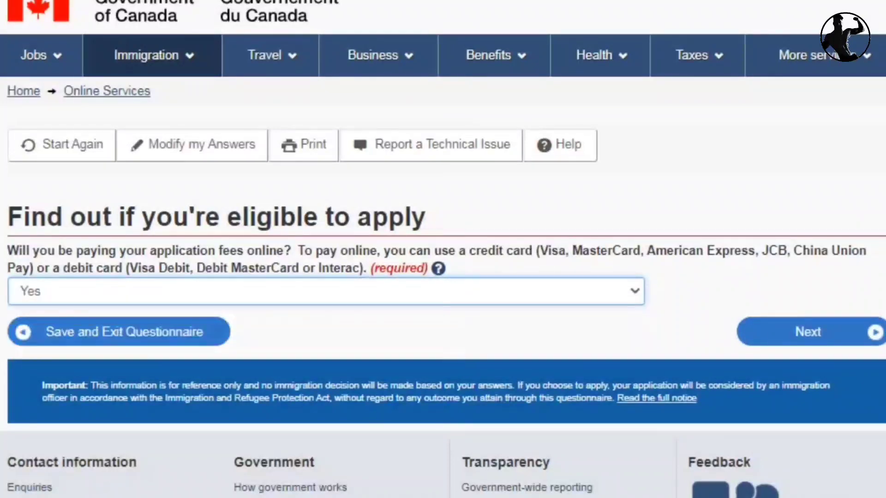
pyautogui.press('Tab')
# Submit the last eligibility answer, review all answers and accept them
pyautogui.press('Return')
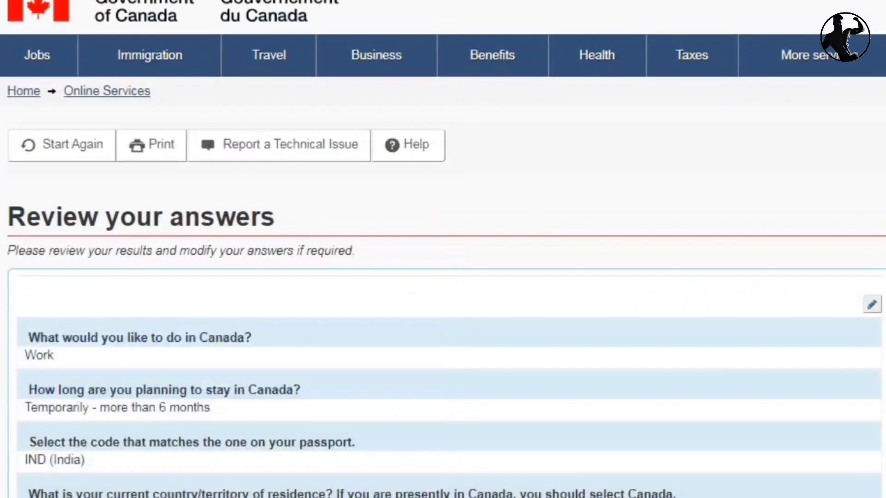
pyautogui.scroll(-4, 443, 249)
pyautogui.moveTo(9, 23); pyautogui.dragTo(275, 23)
pyautogui.scroll(-15, 442, 249)
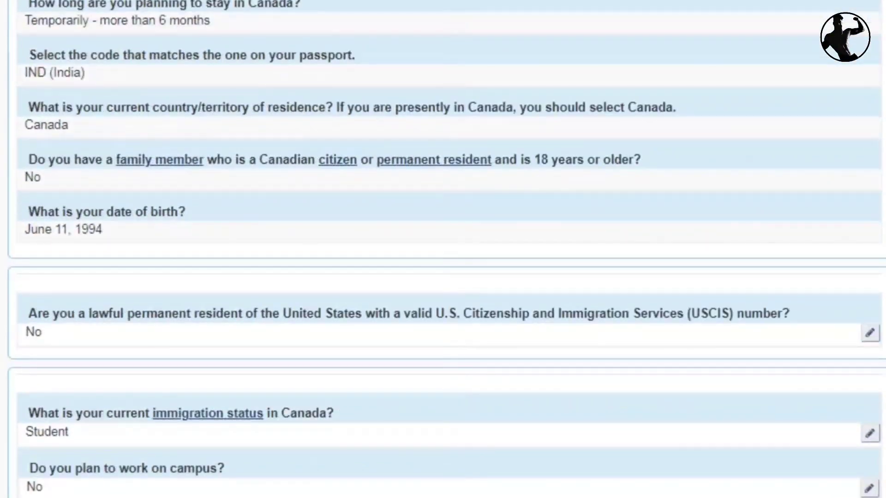
pyautogui.scroll(-7, 443, 249)
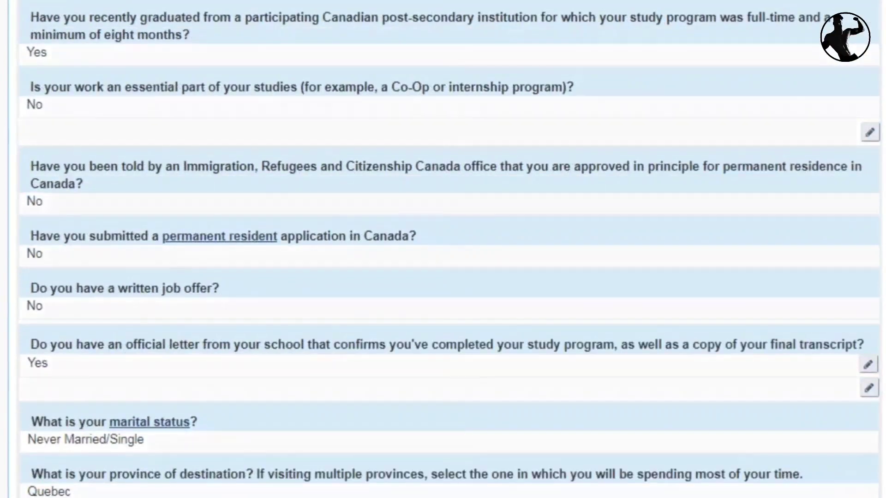
pyautogui.scroll(-18, 443, 249)
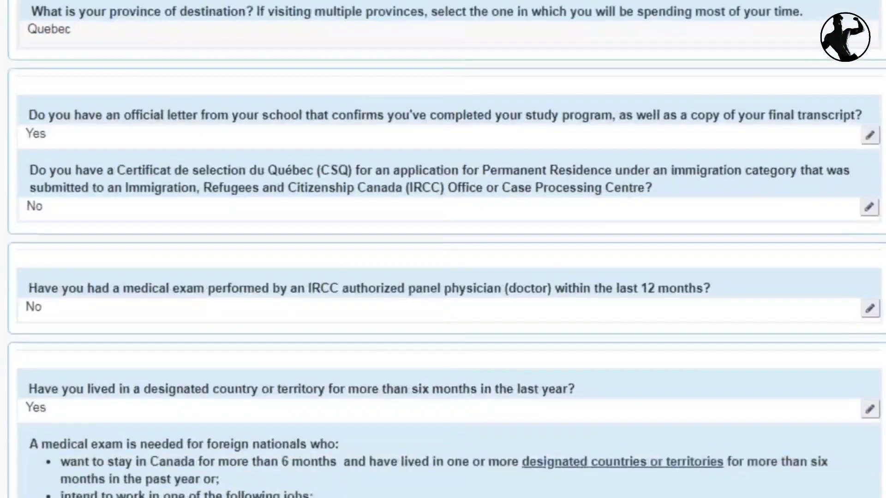
pyautogui.scroll(-13, 443, 249)
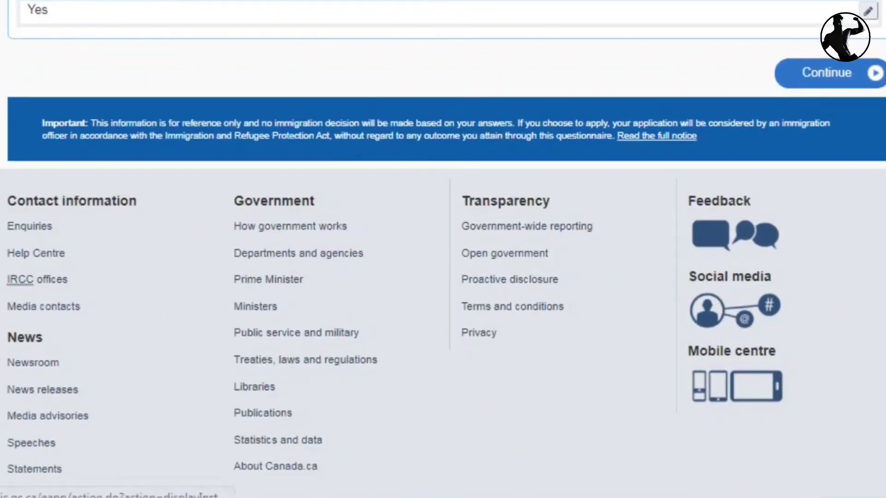
pyautogui.click(827, 72)
# Read the submission steps through Step 4: Pay your fees, then continue to the checklist
pyautogui.scroll(-2, 443, 250)
pyautogui.scroll(-2, 443, 249)
pyautogui.moveTo(78, 132); pyautogui.dragTo(167, 152)
pyautogui.scroll(-1, 443, 249)
pyautogui.scroll(-1, 443, 249)
pyautogui.moveTo(109, 134); pyautogui.dragTo(152, 176)
pyautogui.scroll(-2, 443, 249)
pyautogui.moveTo(63, 203); pyautogui.dragTo(153, 227)
pyautogui.scroll(-7, 153, 227)
pyautogui.scroll(-3, 443, 249)
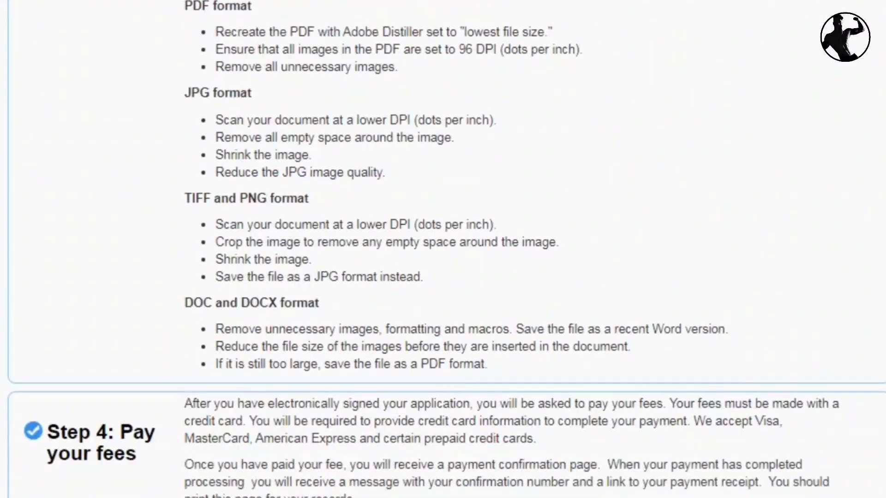
pyautogui.moveTo(154, 223); pyautogui.dragTo(292, 281)
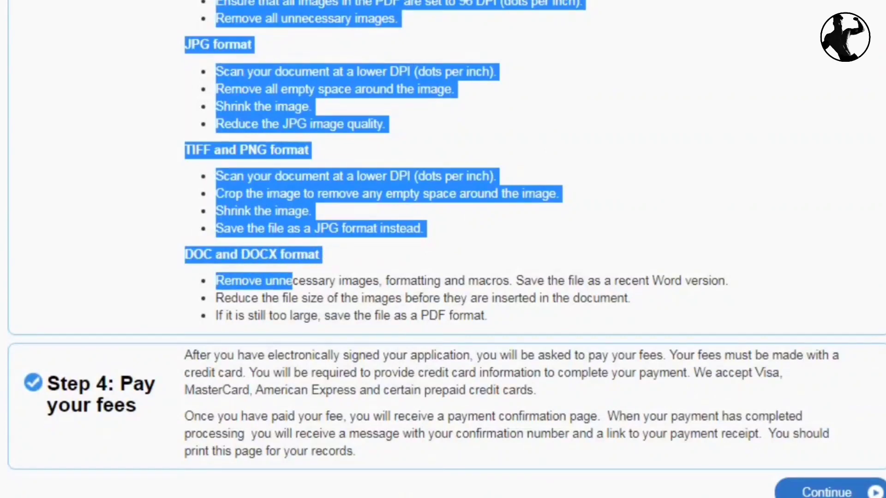
pyautogui.moveTo(115, 383); pyautogui.dragTo(137, 406)
pyautogui.scroll(-2, 137, 406)
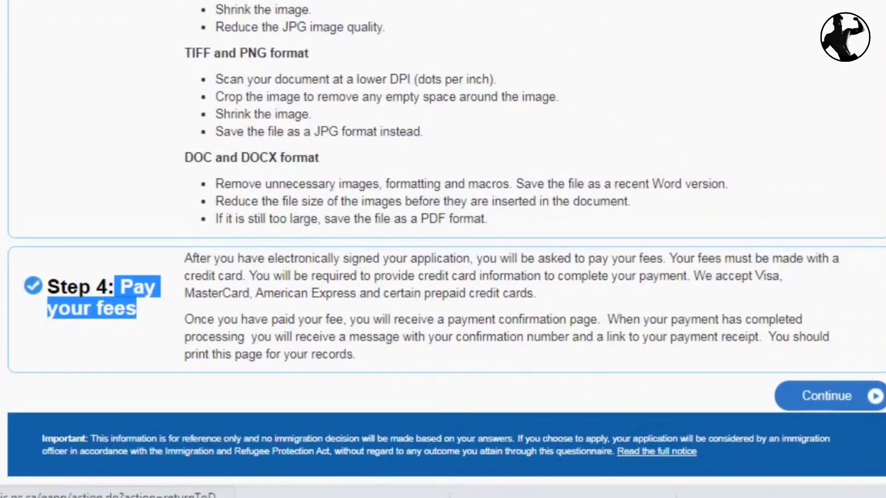
pyautogui.click(829, 395)
# Read the checklist introduction, then select and open the IMM5710 application form link
pyautogui.scroll(-2, 443, 249)
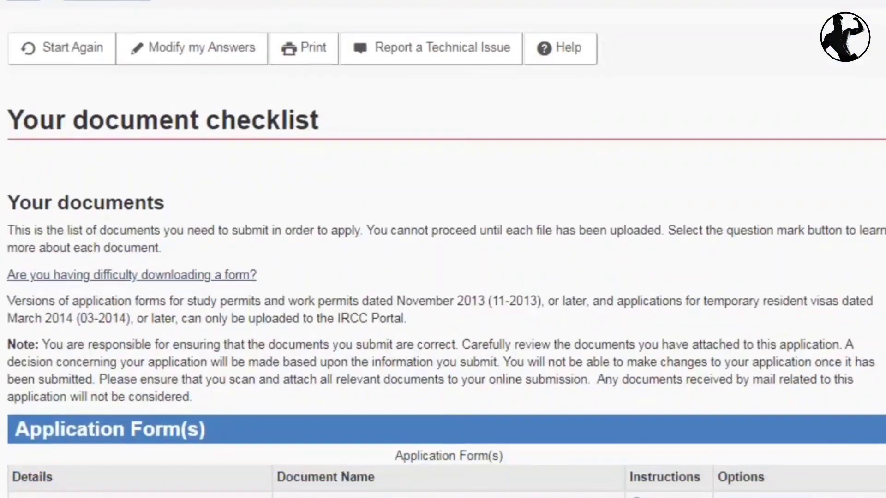
pyautogui.scroll(-2, 442, 249)
pyautogui.scroll(-2, 442, 249)
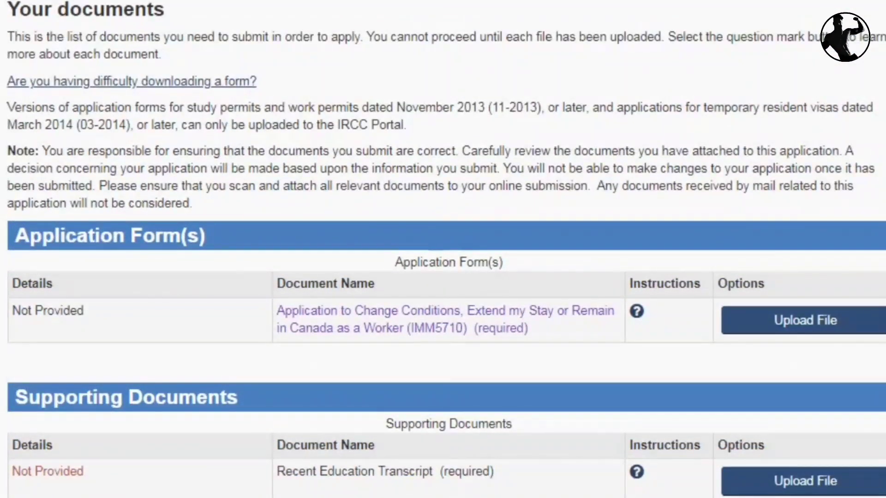
pyautogui.moveTo(7, 10); pyautogui.dragTo(192, 204)
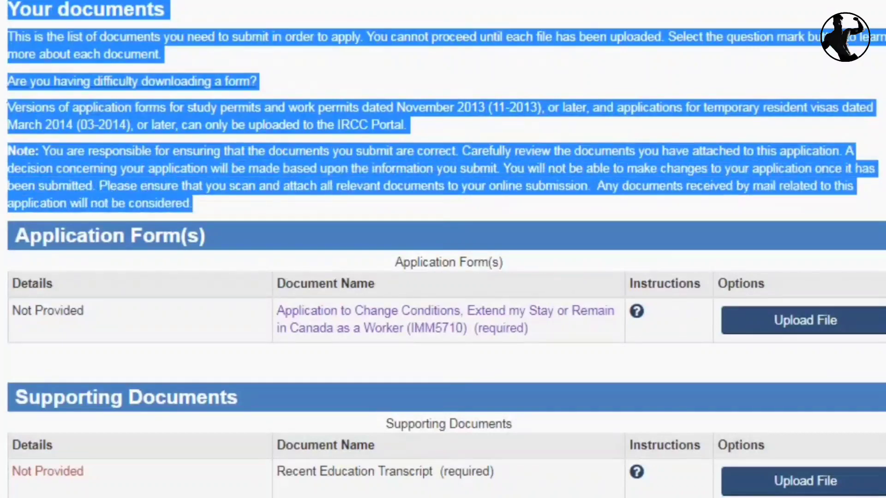
pyautogui.click(323, 205)
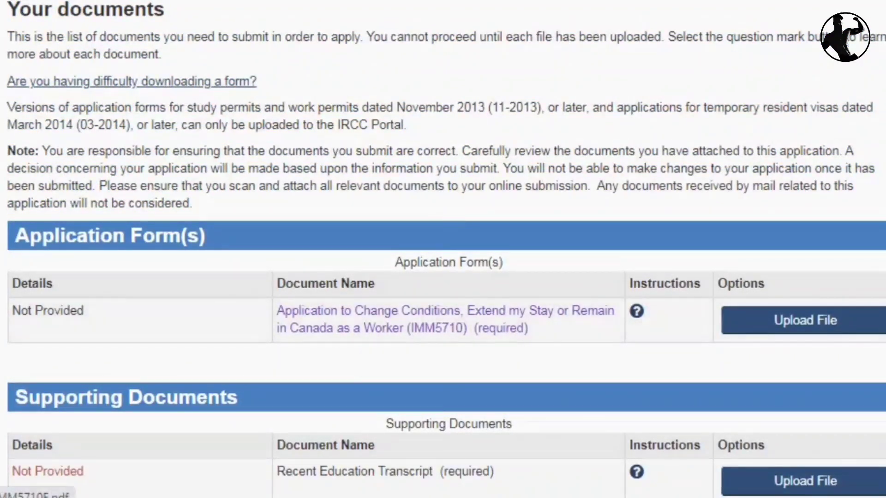
pyautogui.tripleClick(470, 328)
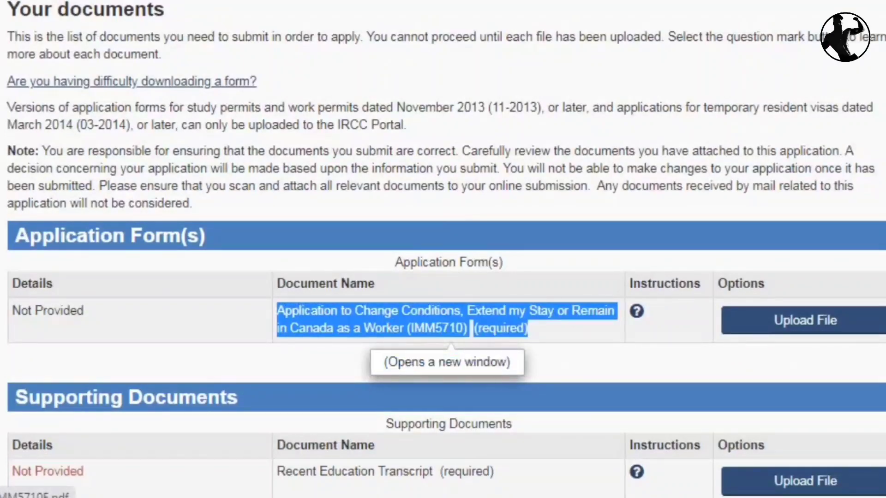
pyautogui.click(470, 328)
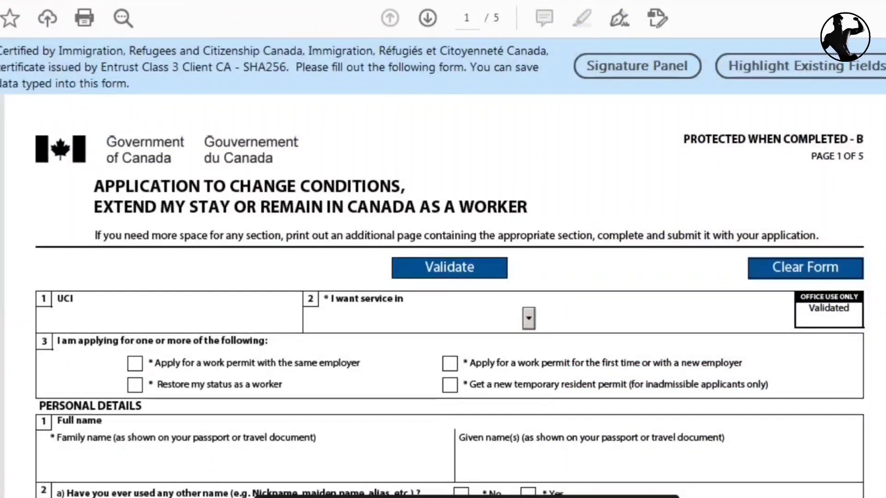
# Scroll the IMM5710 form down to its UCI and Personal Details sections
pyautogui.scroll(-4, 443, 295)
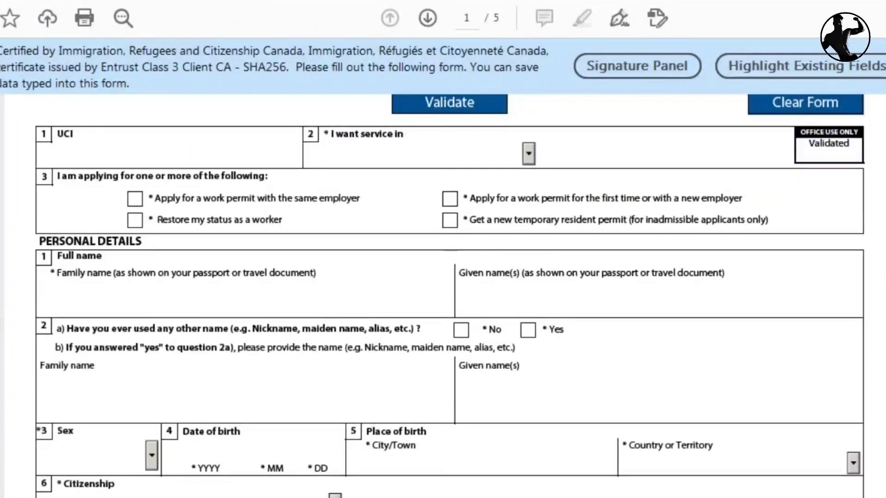
pyautogui.scroll(-2, 443, 295)
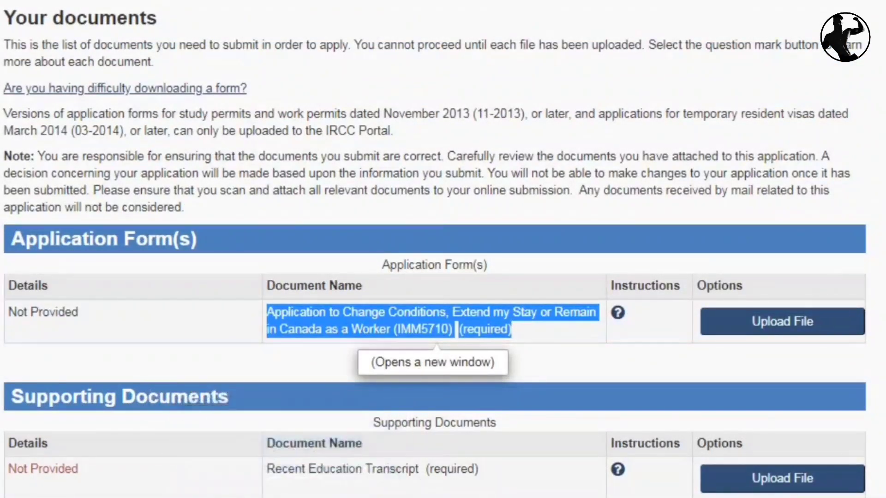
# Start uploading the Recent Education Transcript requirement, then back out of the upload
pyautogui.scroll(-3, 434, 277)
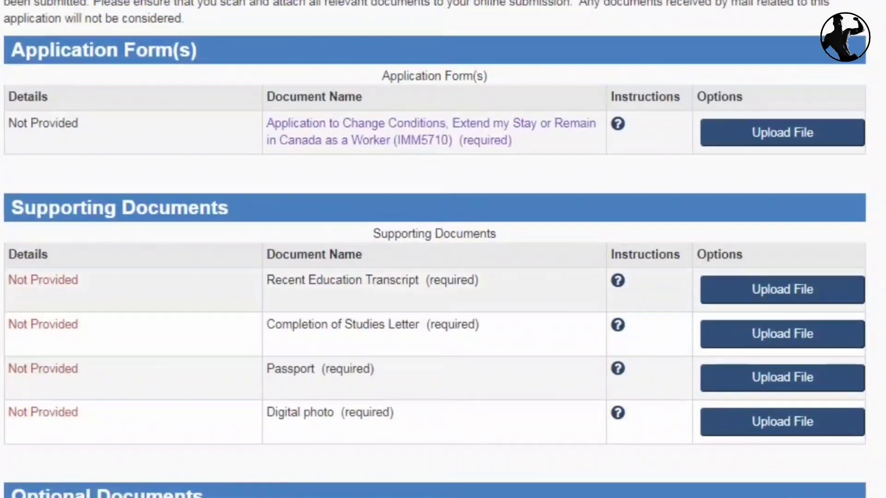
pyautogui.moveTo(267, 280); pyautogui.dragTo(420, 280)
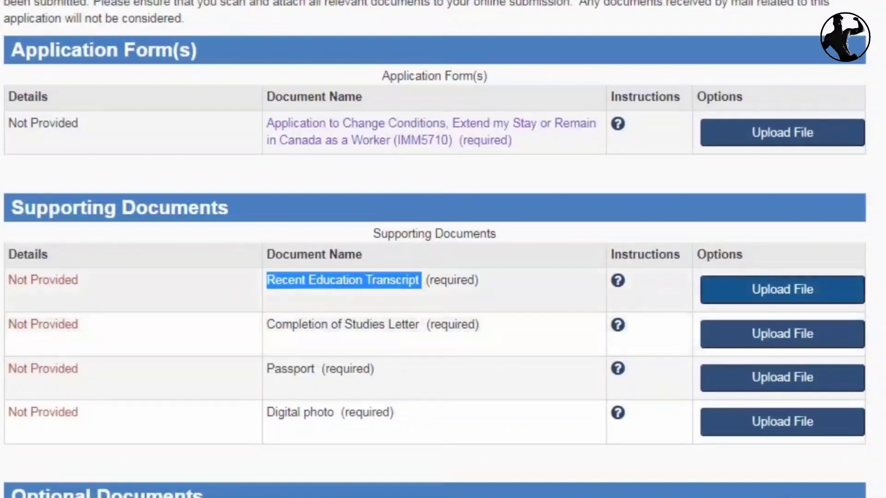
pyautogui.click(782, 289)
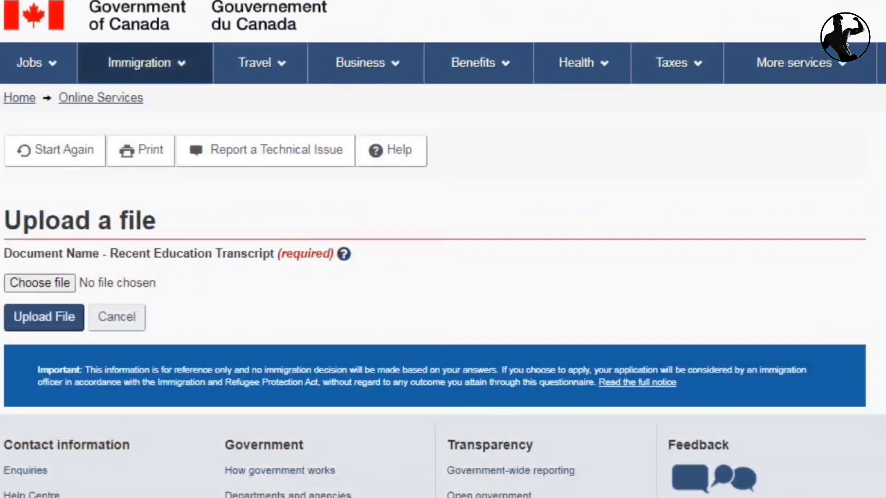
pyautogui.click(116, 317)
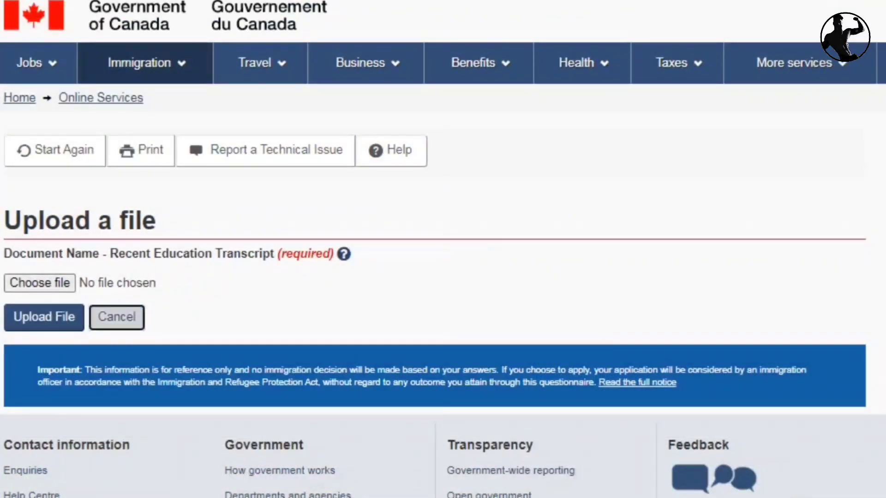
# Highlight the Completion of Studies Letter, Passport and Digital photo requirements
pyautogui.scroll(-15, 443, 249)
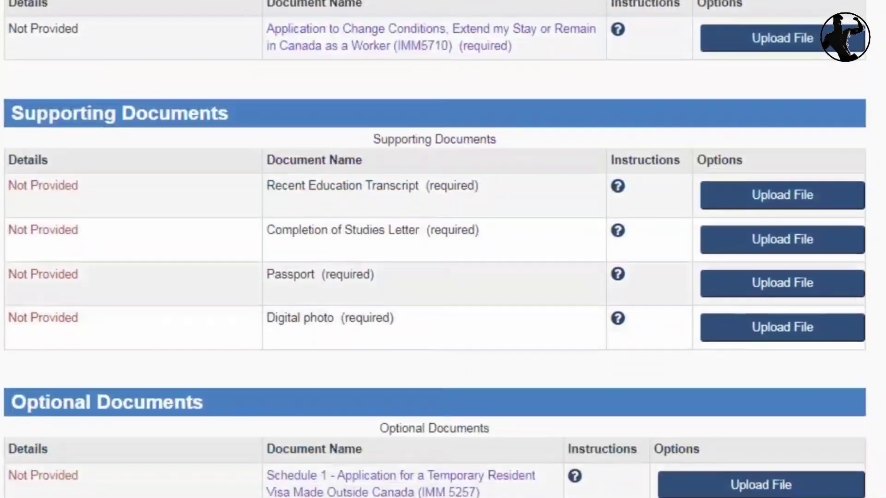
pyautogui.moveTo(266, 230); pyautogui.dragTo(419, 231)
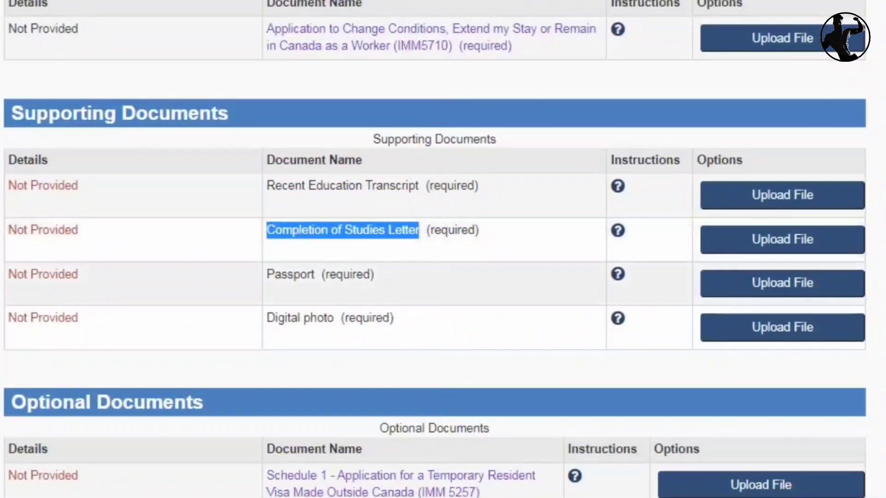
pyautogui.moveTo(267, 275); pyautogui.dragTo(317, 275)
pyautogui.moveTo(267, 318); pyautogui.dragTo(337, 318)
# Scroll through the Fees table totalling $340 CAD and the rest of the checklist
pyautogui.scroll(-2, 433, 249)
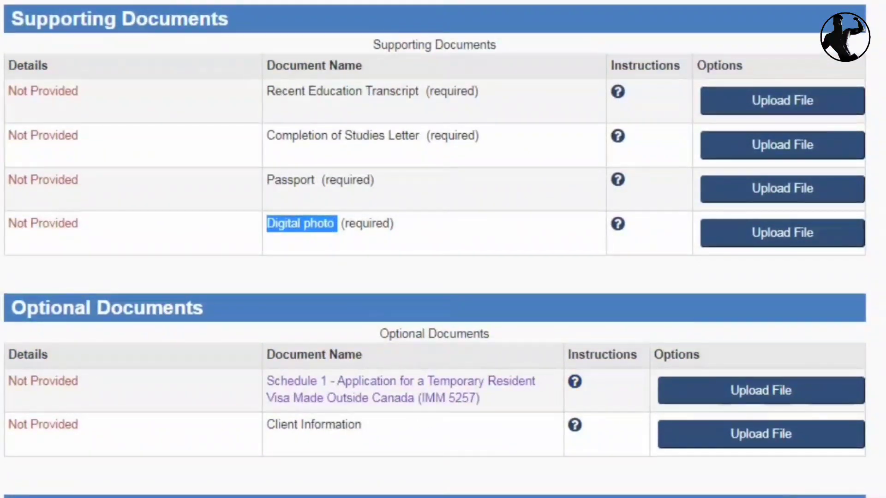
pyautogui.scroll(2, 433, 249)
pyautogui.scroll(-6, 434, 249)
pyautogui.scroll(-2, 434, 249)
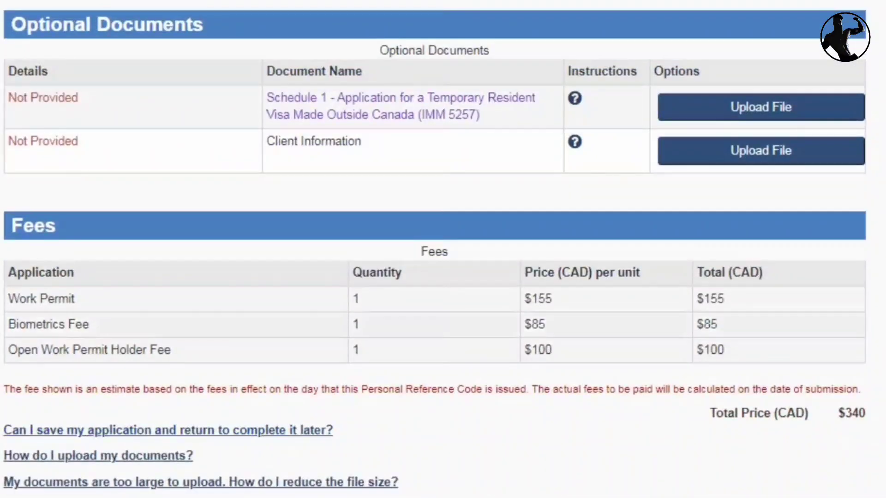
pyautogui.scroll(-2, 434, 249)
pyautogui.scroll(-8, 434, 249)
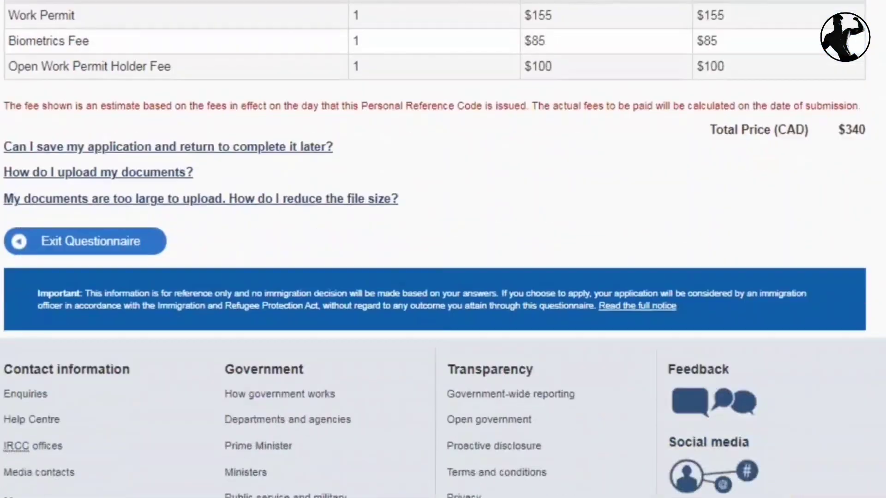
pyautogui.scroll(12, 443, 249)
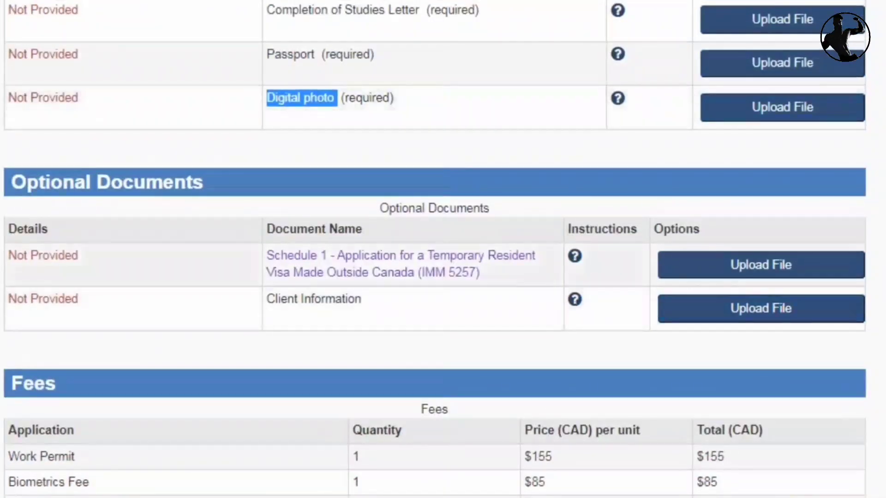
pyautogui.scroll(-8, 443, 249)
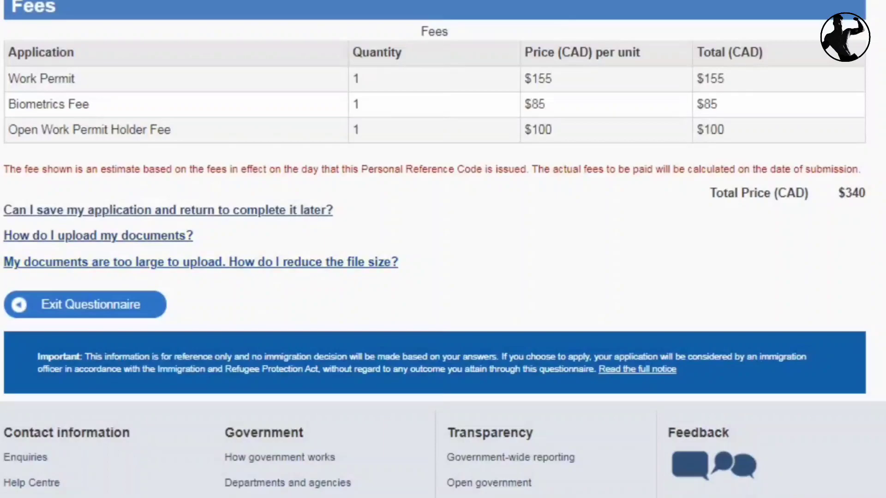
pyautogui.scroll(10, 443, 249)
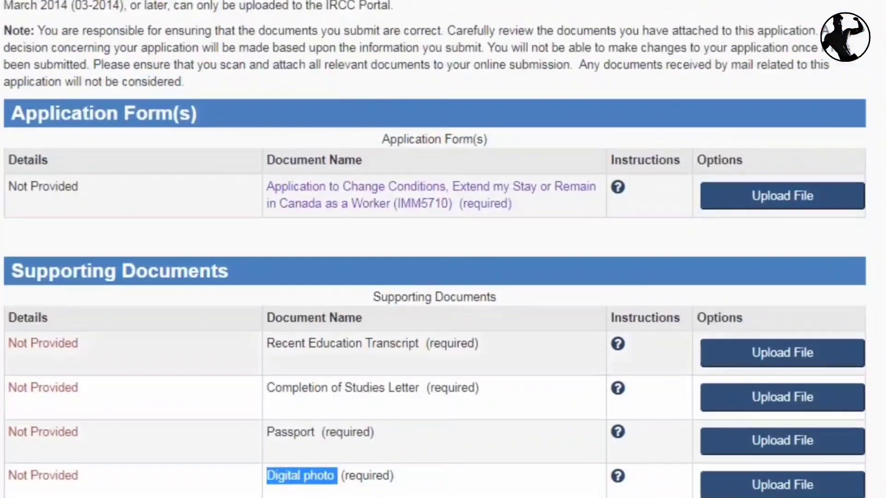
pyautogui.scroll(8, 443, 249)
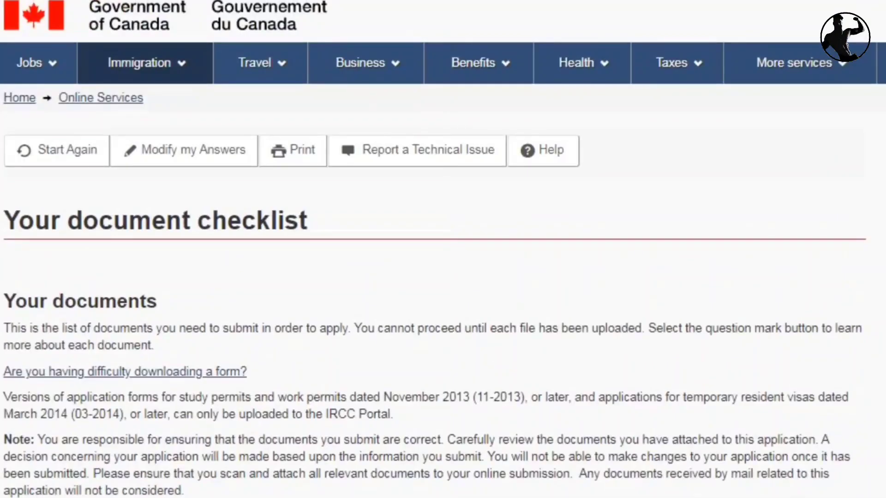
pyautogui.scroll(-6, 443, 249)
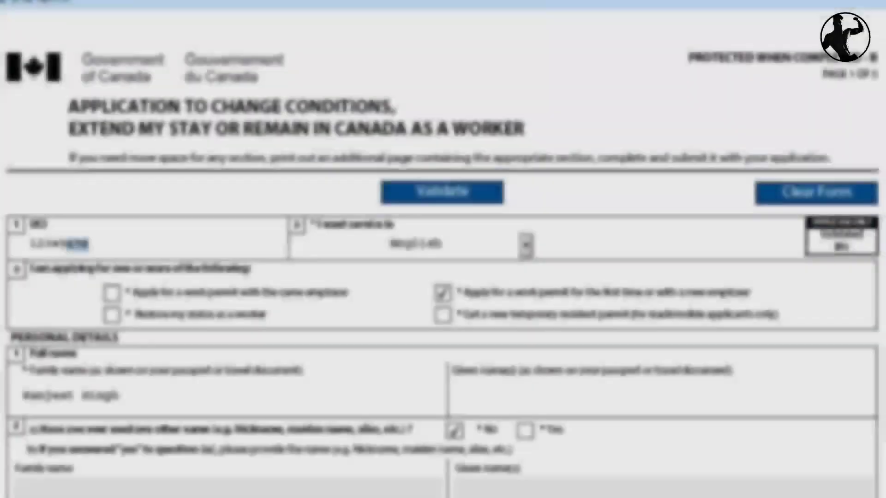
pyautogui.moveTo(67, 244); pyautogui.dragTo(30, 244)
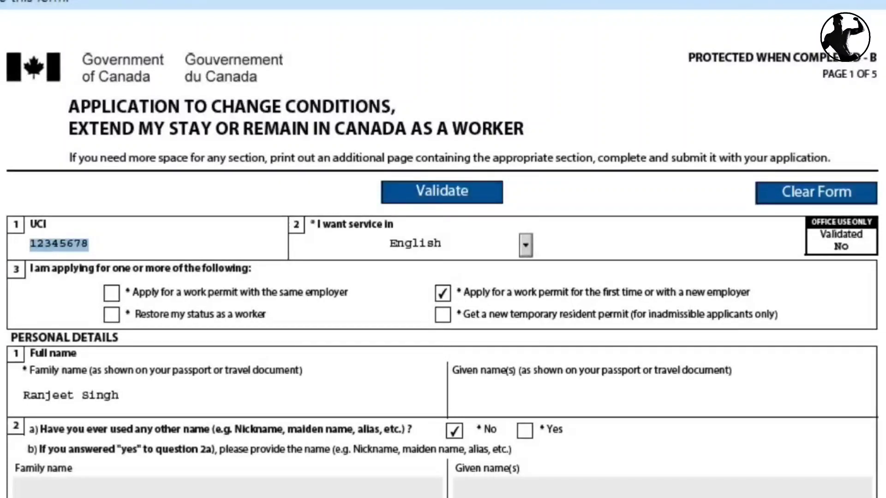
pyautogui.click(525, 245)
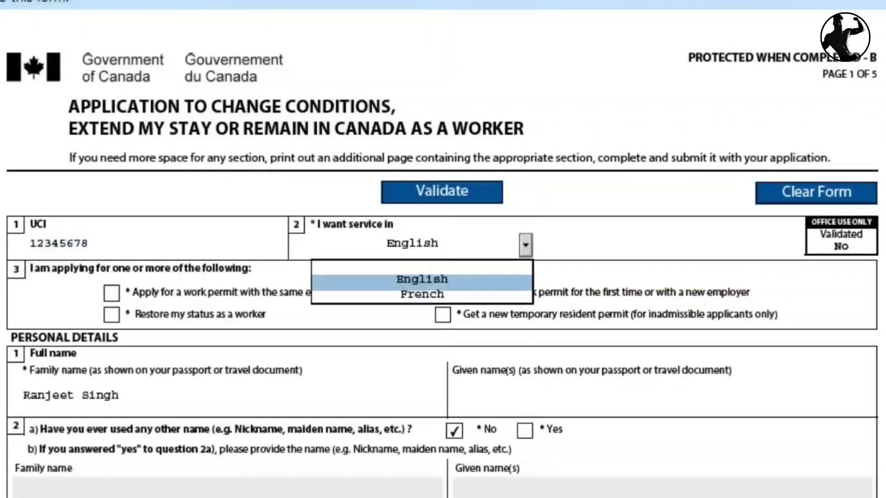
pyautogui.press('Return')
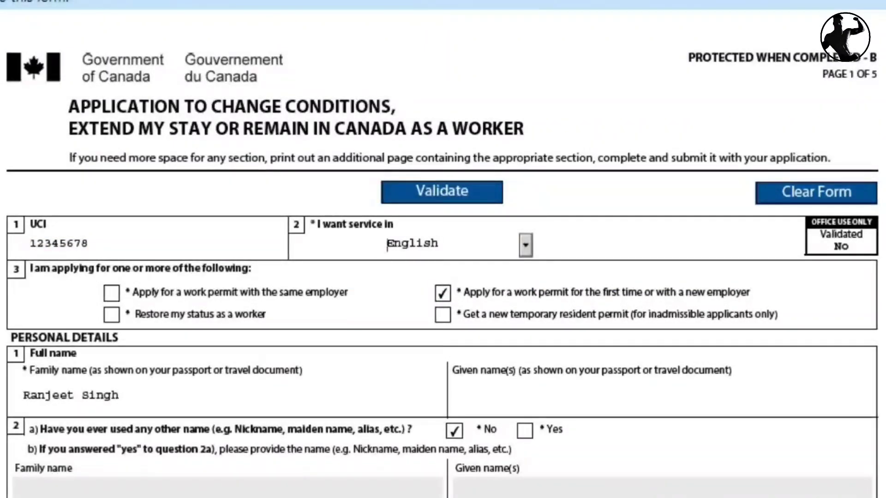
pyautogui.scroll(-1, 442, 253)
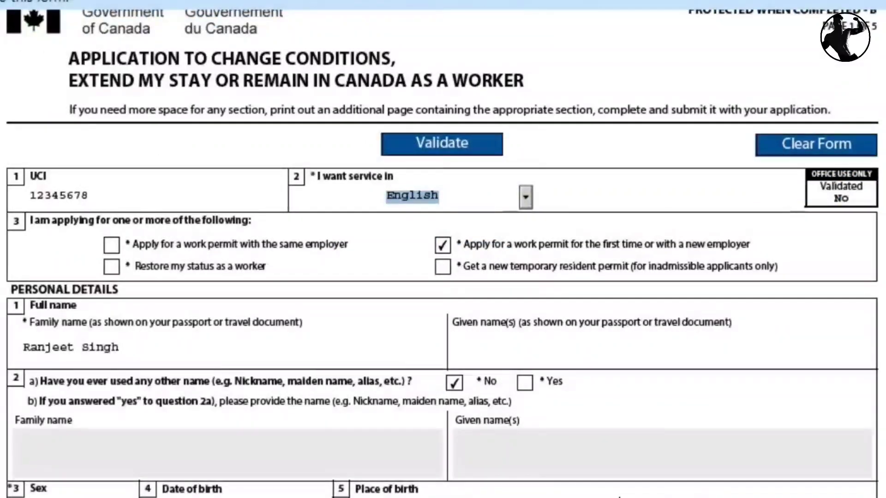
pyautogui.scroll(-1, 442, 253)
pyautogui.moveTo(37, 300); pyautogui.dragTo(119, 300)
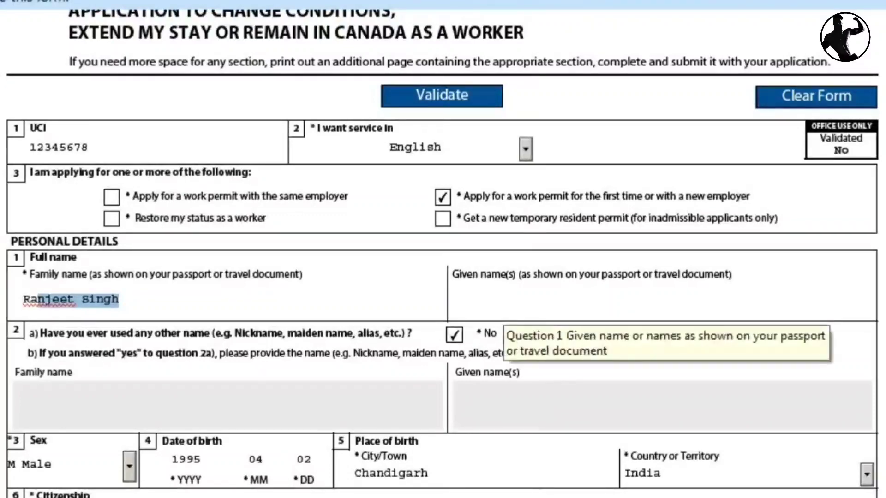
pyautogui.scroll(-1, 442, 253)
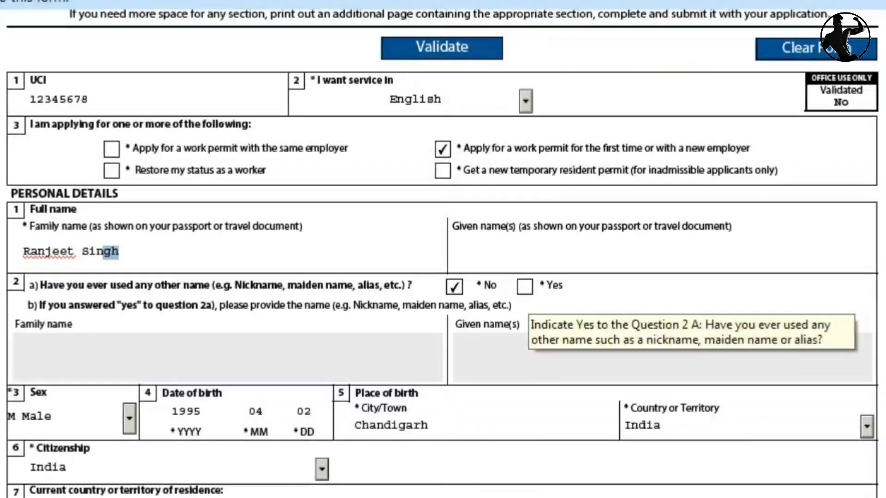
pyautogui.click(525, 286)
pyautogui.click(454, 287)
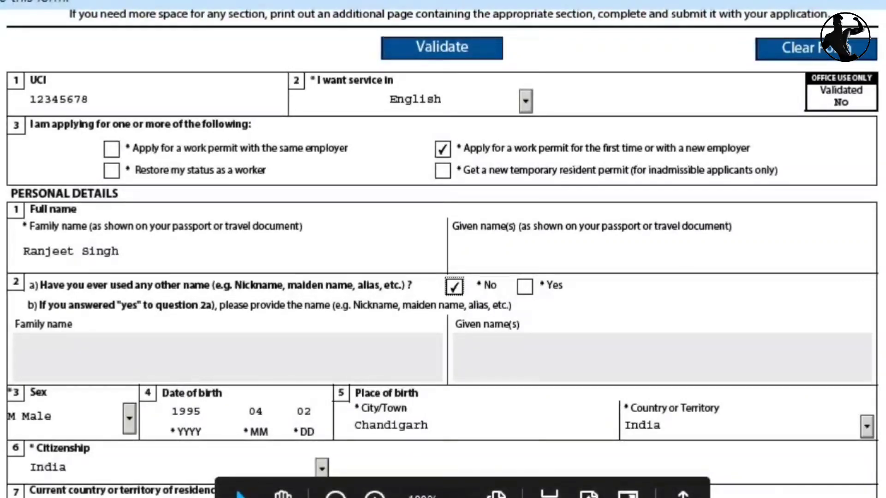
pyautogui.click(54, 417)
pyautogui.click(38, 473)
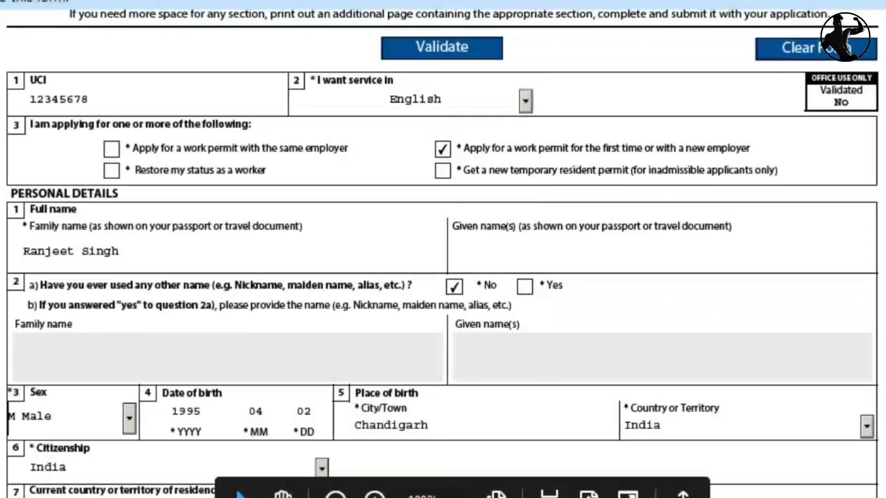
pyautogui.scroll(-2, 863, 385)
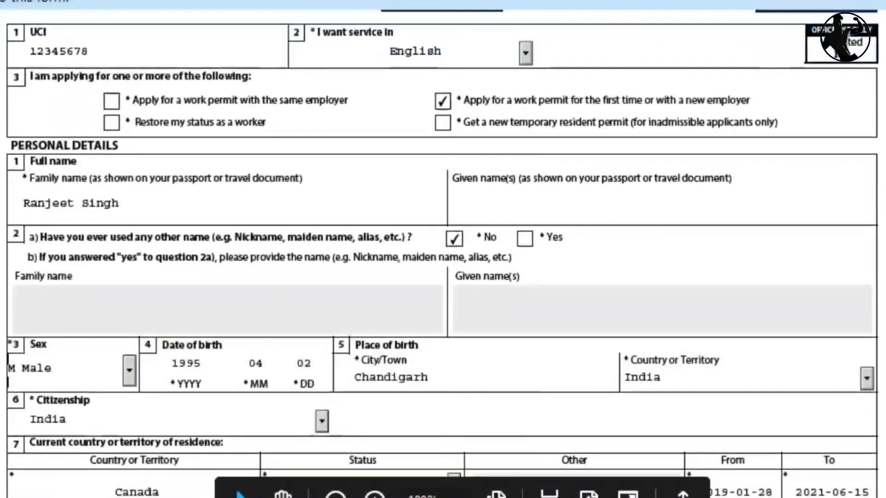
pyautogui.scroll(-2, 862, 385)
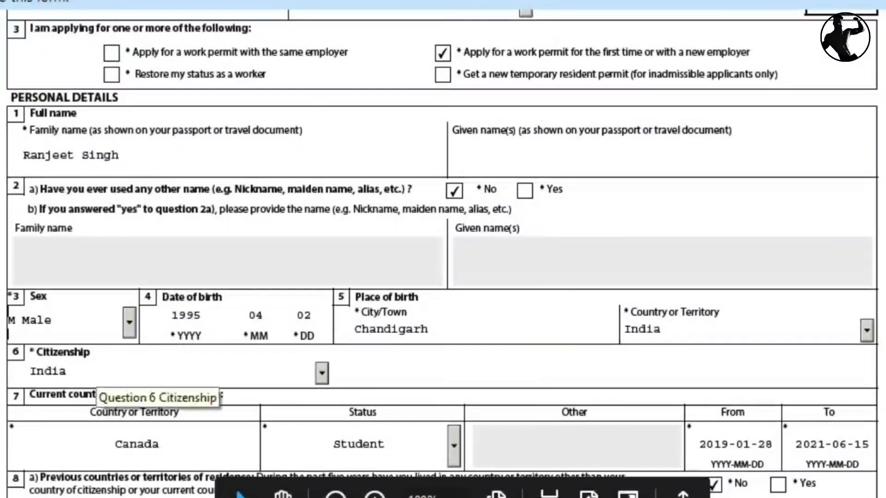
pyautogui.scroll(-2, 92, 381)
pyautogui.click(322, 325)
pyautogui.click(322, 325)
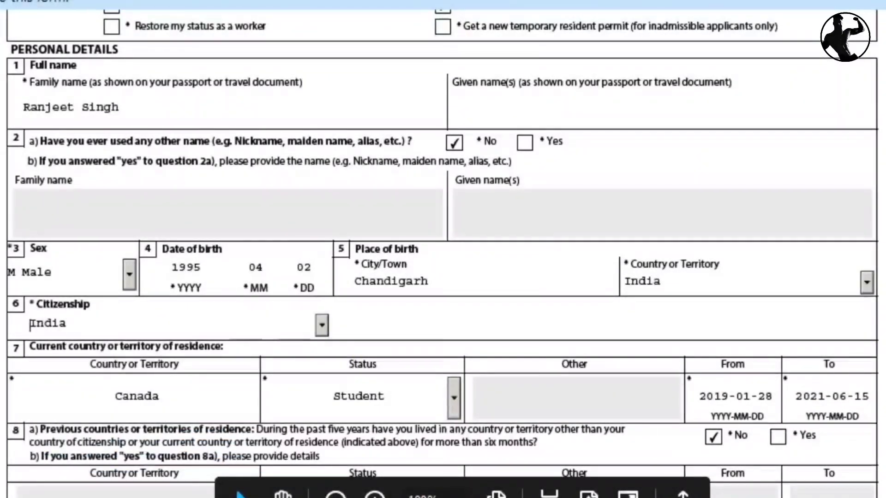
pyautogui.moveTo(160, 396); pyautogui.dragTo(114, 396)
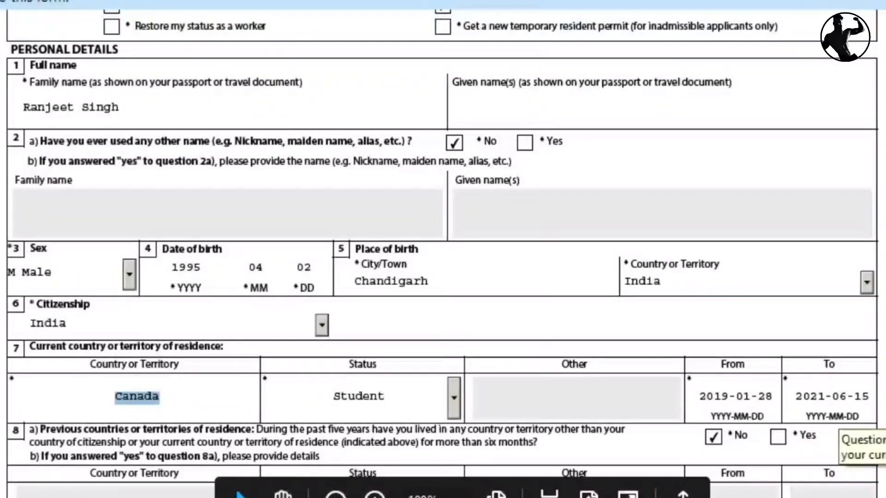
pyautogui.scroll(-3, 443, 249)
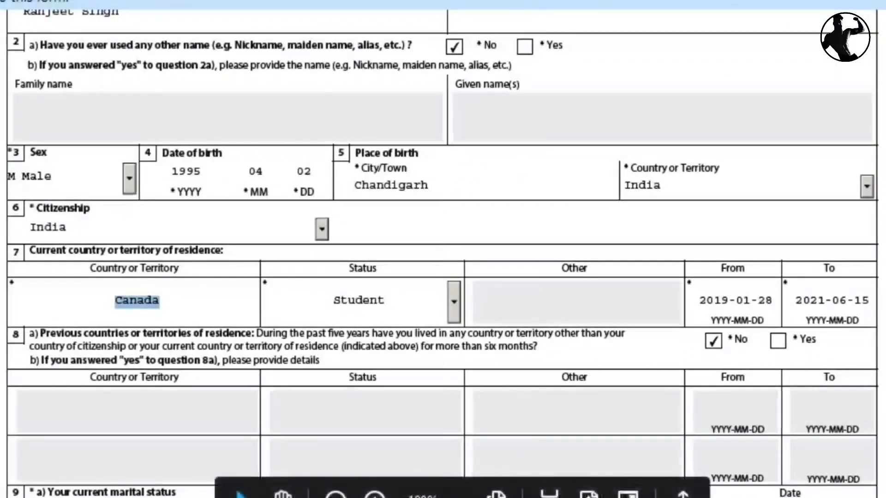
pyautogui.scroll(-2, 442, 249)
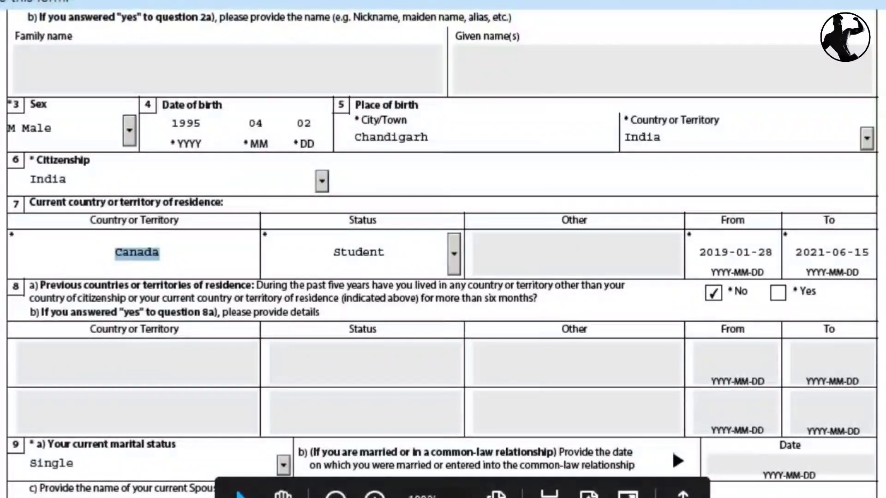
pyautogui.click(778, 293)
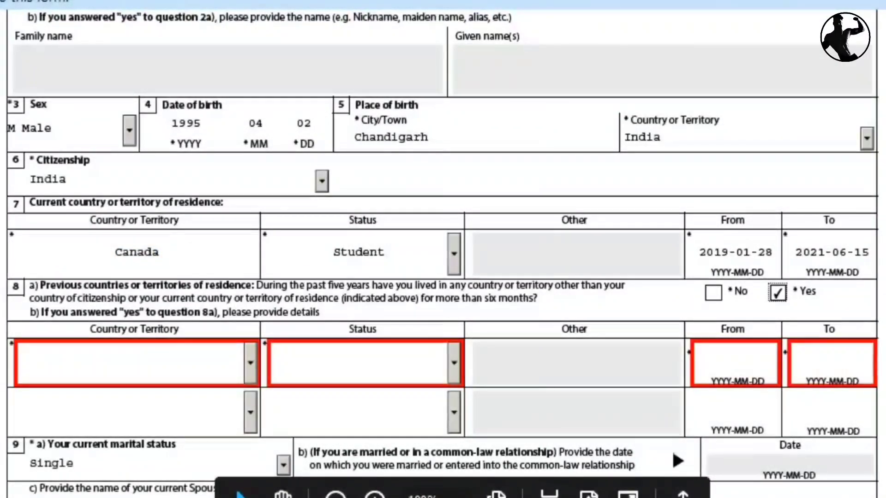
pyautogui.click(714, 292)
pyautogui.scroll(-2, 443, 250)
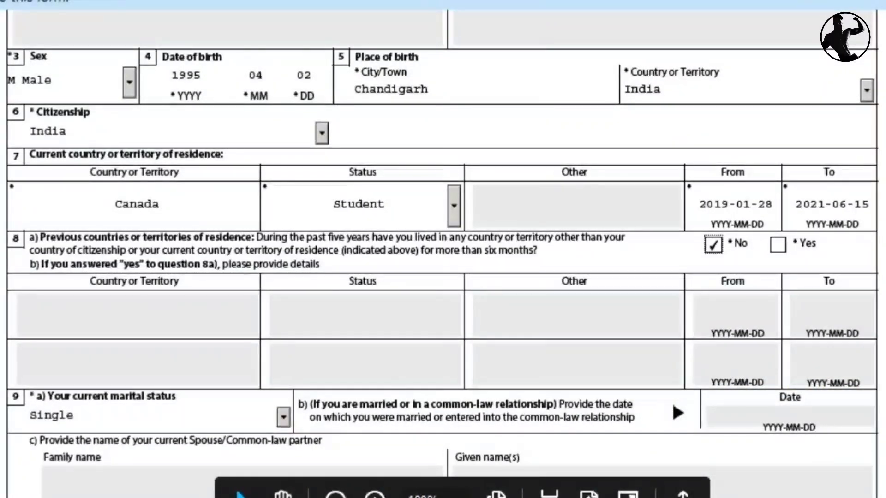
pyautogui.scroll(-2, 443, 249)
pyautogui.click(137, 266)
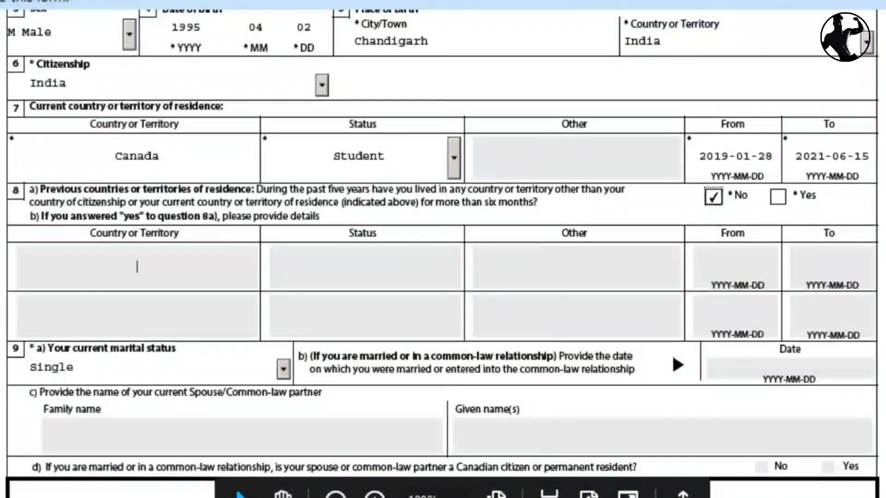
pyautogui.scroll(-1, 442, 249)
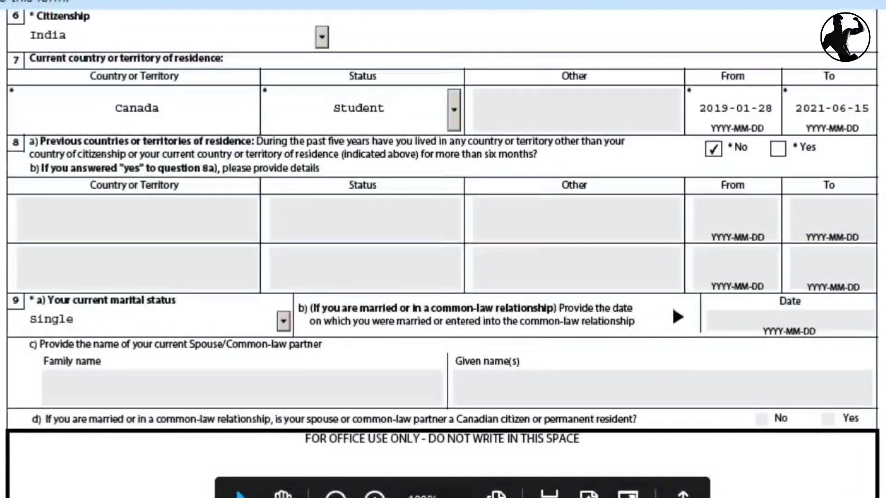
pyautogui.moveTo(372, 322); pyautogui.dragTo(504, 322)
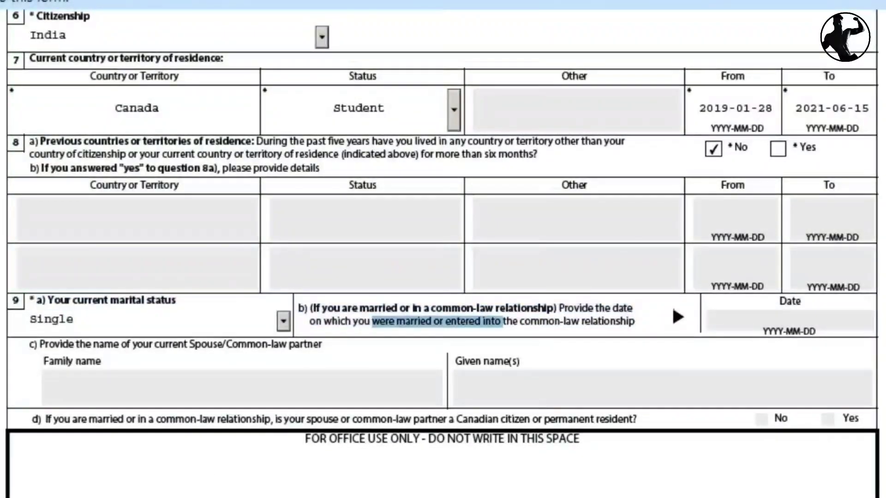
# Try marital status Married with a spouse family name, then set it back to Single
pyautogui.click(283, 321)
pyautogui.press('Return')
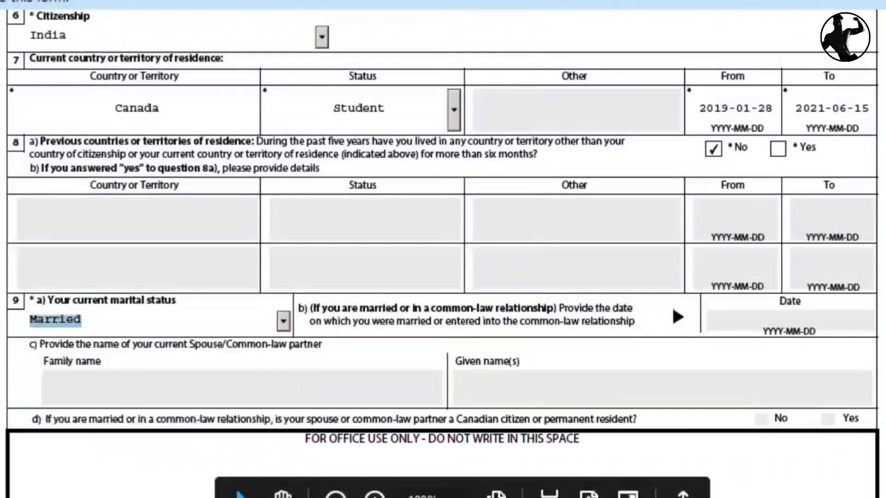
pyautogui.press('Tab')
pyautogui.write('TEY')
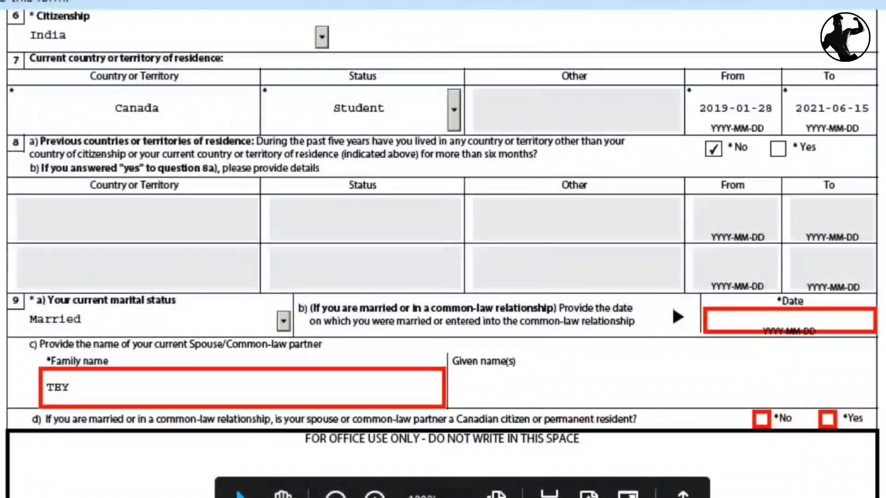
pyautogui.click(283, 321)
pyautogui.press('Down')
pyautogui.press('Down')
pyautogui.press('Down')
pyautogui.press('Down')
pyautogui.press('Down')
pyautogui.press('Down')
pyautogui.press('Return')
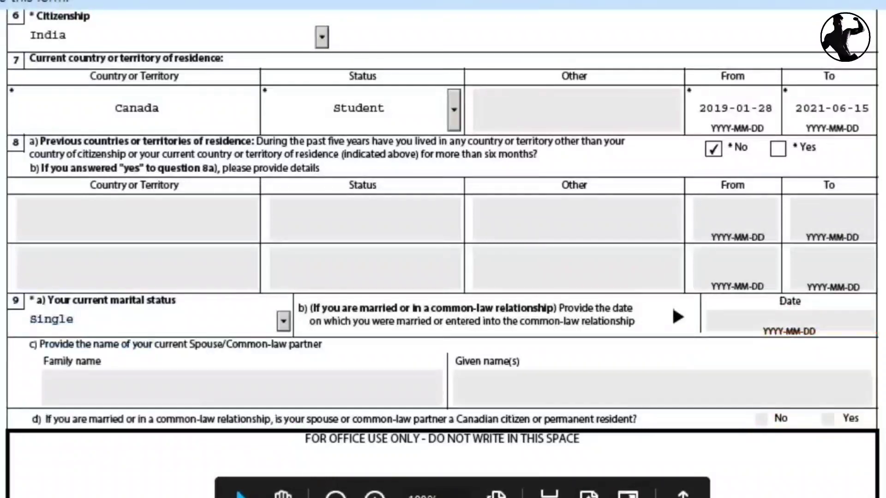
# Scroll to page 2 and check the date of birth in its header
pyautogui.scroll(-3, 442, 226)
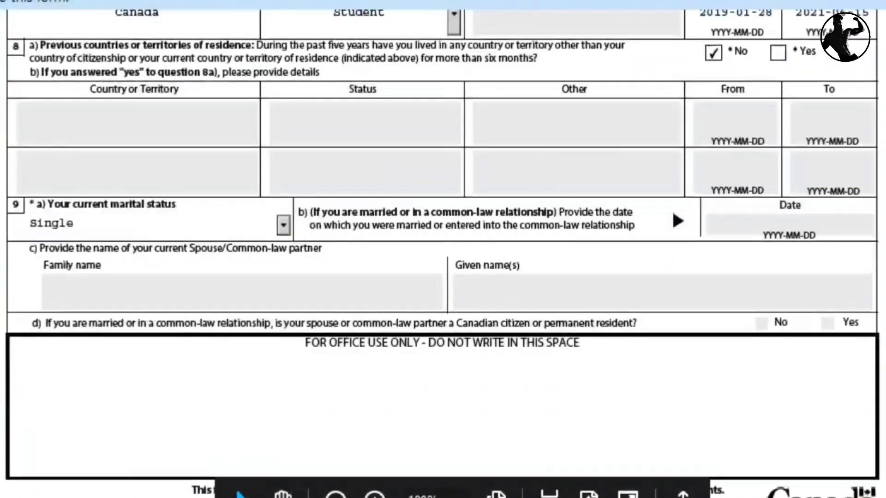
pyautogui.scroll(-3, 442, 226)
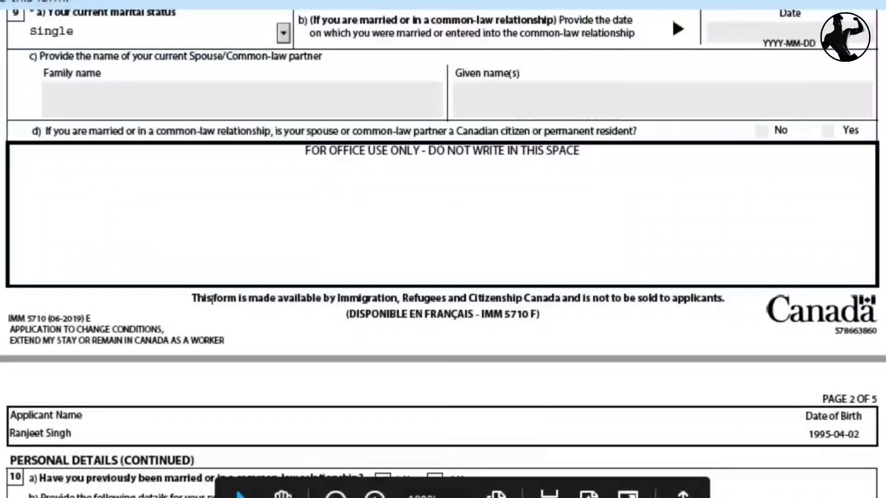
pyautogui.scroll(-2, 212, 299)
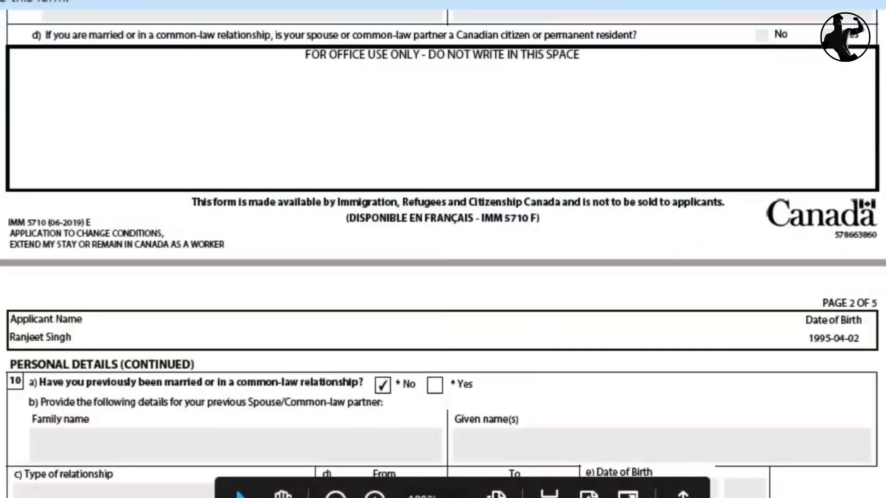
pyautogui.moveTo(804, 315); pyautogui.dragTo(859, 344)
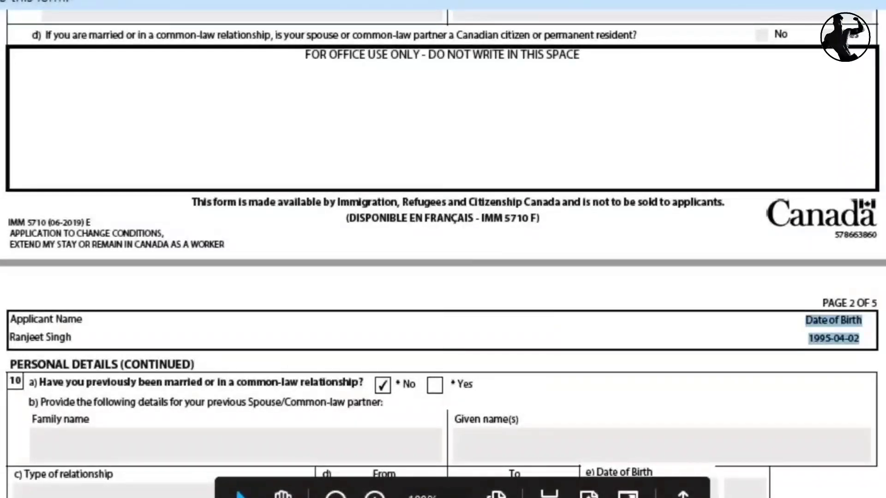
pyautogui.moveTo(72, 366); pyautogui.dragTo(185, 443)
pyautogui.click(183, 366)
# Tick Yes for previous marriage question 10, then switch the answer back to No
pyautogui.scroll(-1, 183, 365)
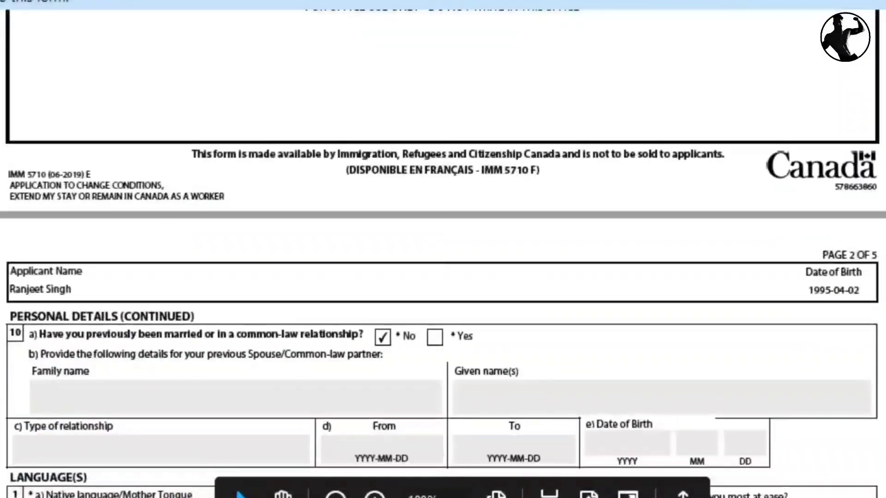
pyautogui.doubleClick(19, 333)
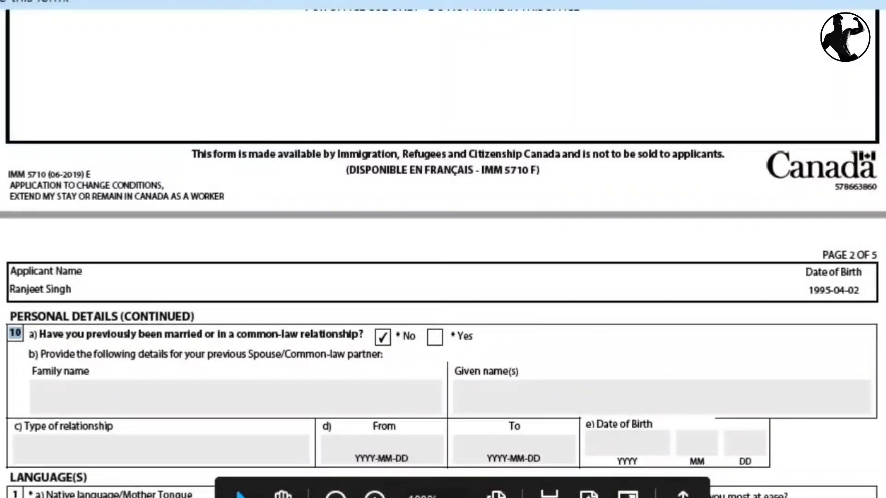
pyautogui.click(434, 337)
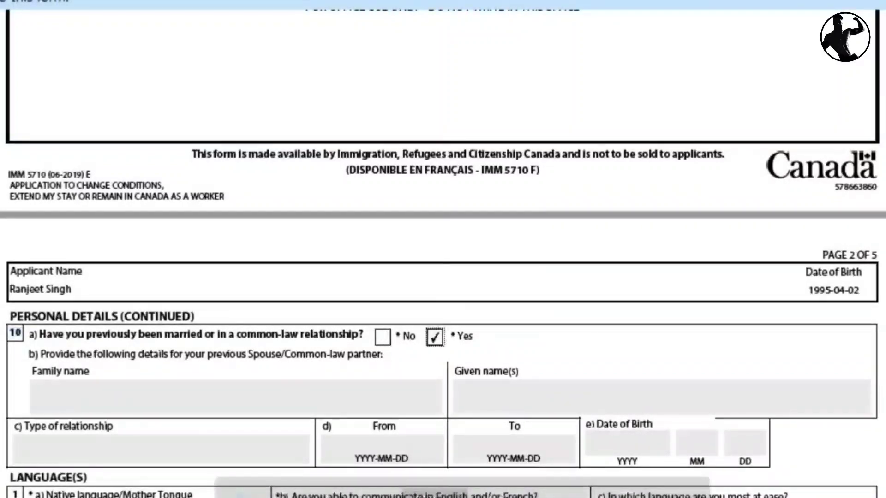
pyautogui.click(383, 337)
pyautogui.scroll(-5, 443, 249)
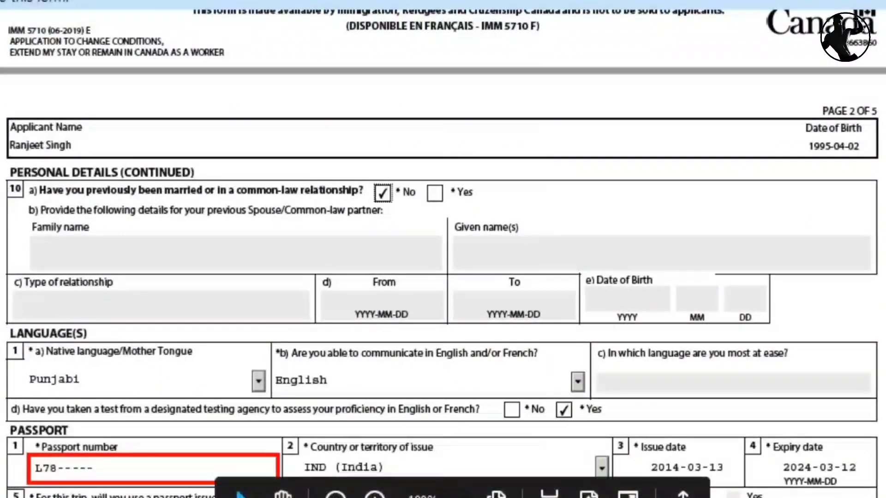
pyautogui.click(77, 380)
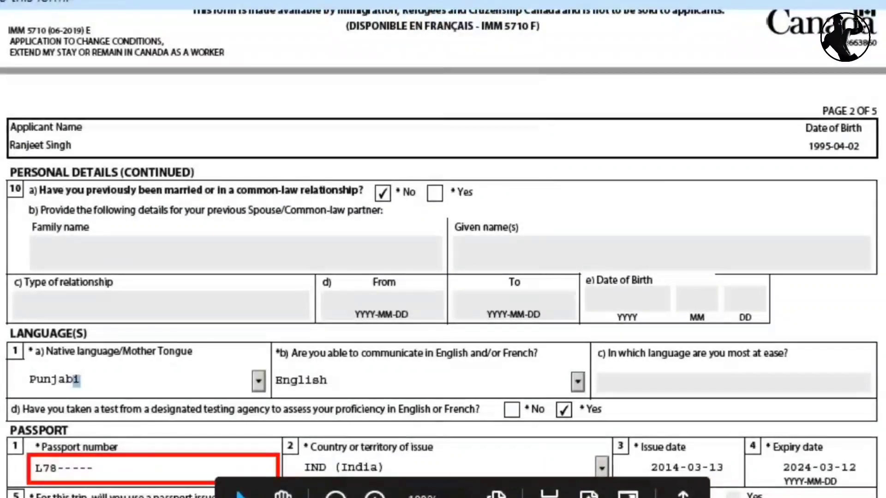
pyautogui.scroll(-3, 443, 277)
pyautogui.moveTo(309, 257); pyautogui.dragTo(537, 259)
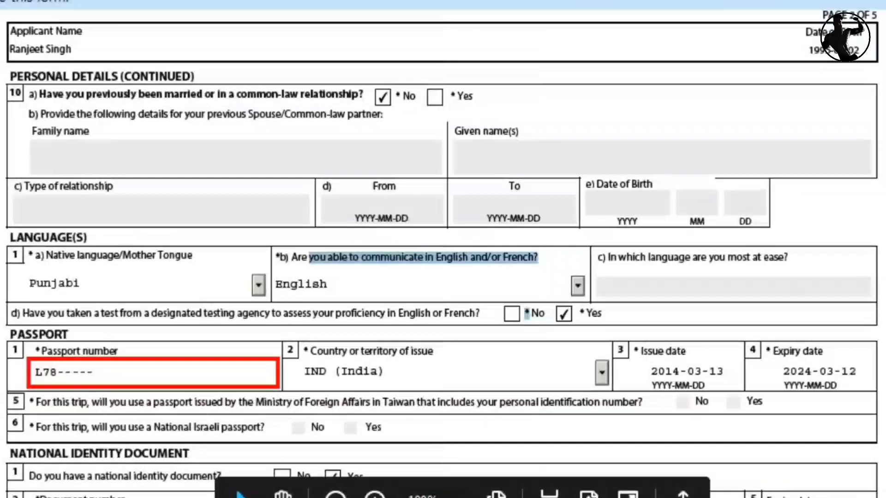
pyautogui.click(578, 286)
pyautogui.click(578, 286)
pyautogui.click(577, 286)
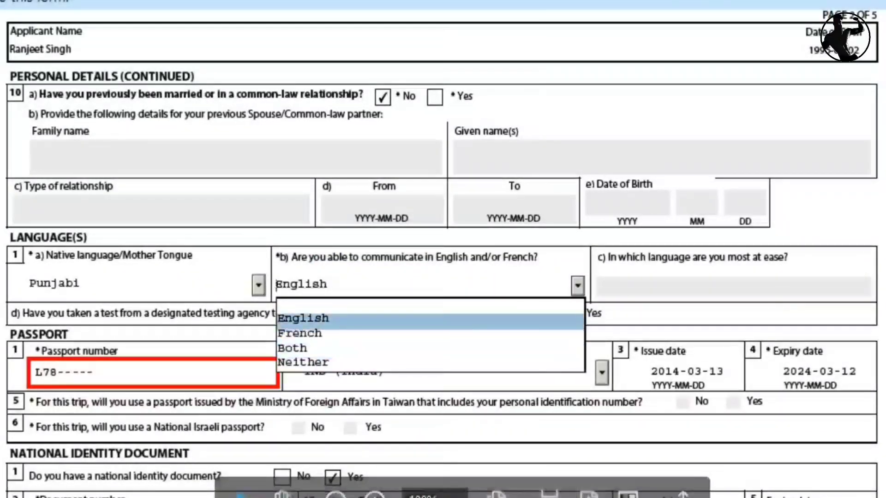
pyautogui.click(415, 318)
pyautogui.click(416, 319)
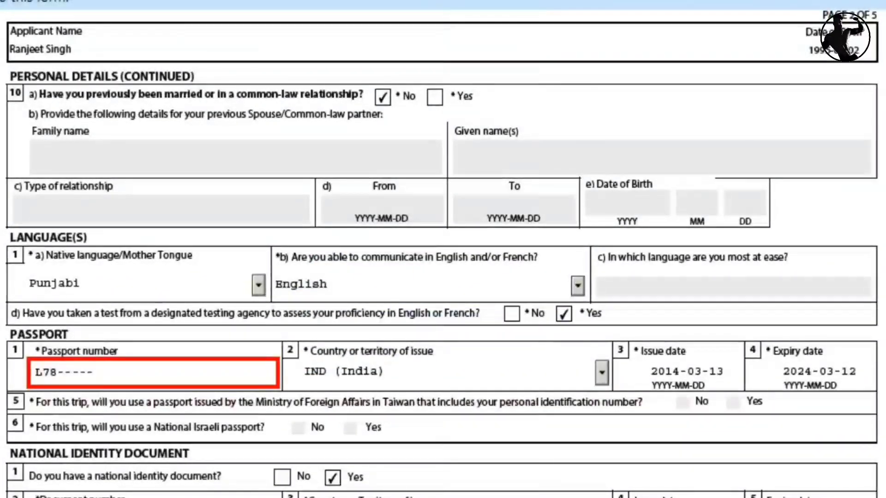
pyautogui.moveTo(23, 314); pyautogui.dragTo(479, 313)
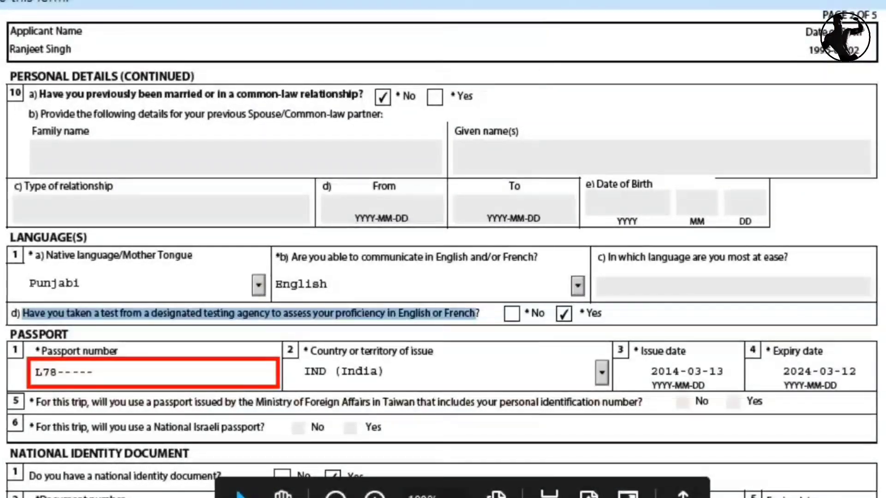
pyautogui.click(476, 315)
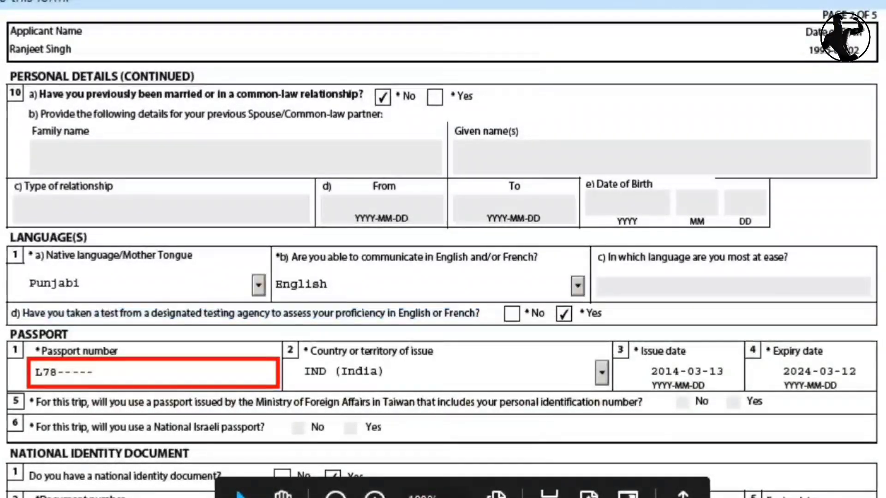
pyautogui.scroll(-2, 476, 314)
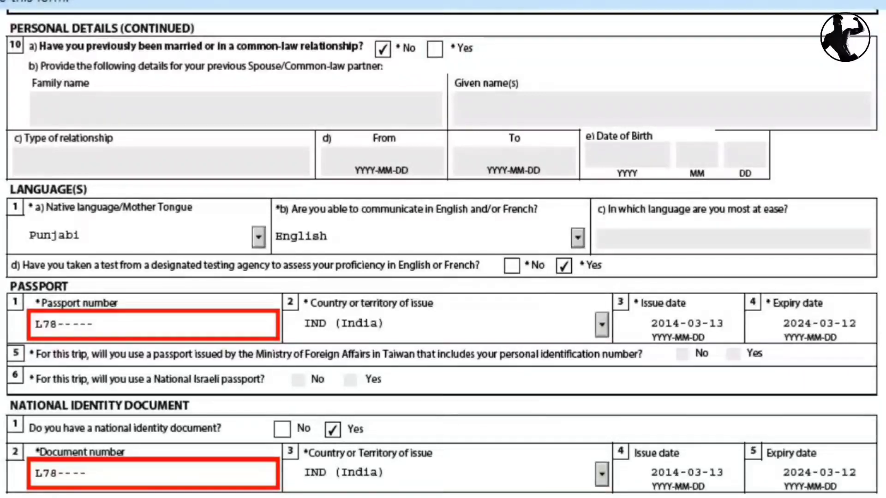
pyautogui.scroll(-1, 477, 216)
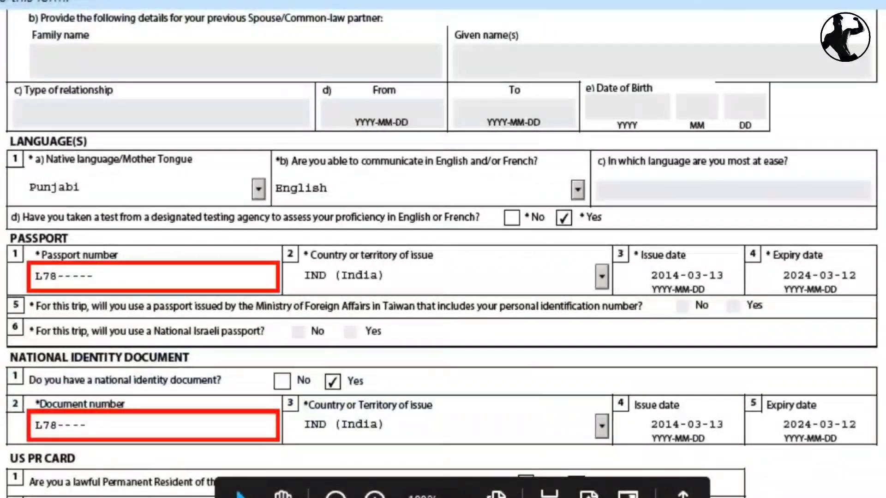
pyautogui.scroll(-3, 443, 249)
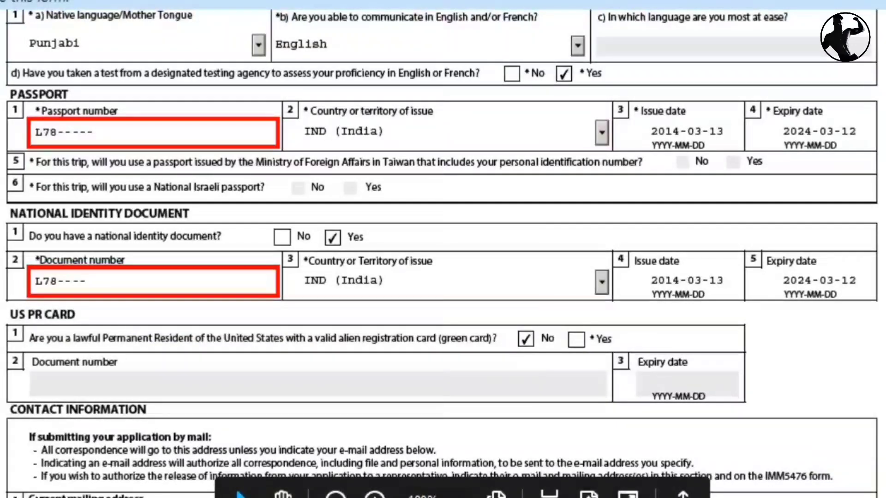
pyautogui.moveTo(152, 338); pyautogui.dragTo(525, 339)
pyautogui.click(526, 339)
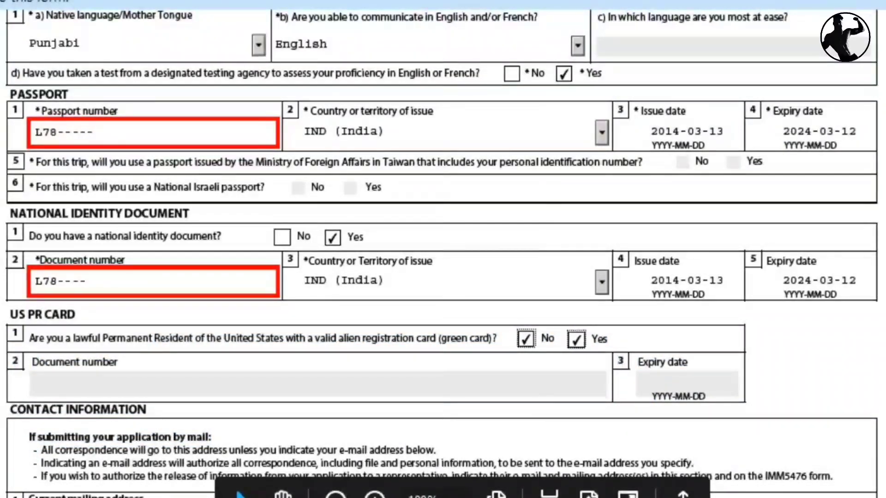
pyautogui.click(576, 340)
pyautogui.click(525, 339)
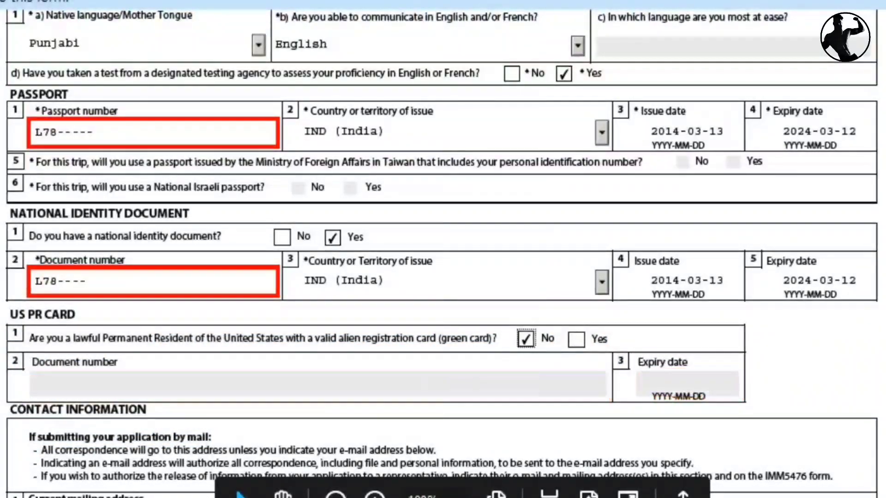
pyautogui.scroll(-4, 526, 339)
pyautogui.moveTo(369, 258); pyautogui.dragTo(137, 218)
pyautogui.scroll(-2, 443, 258)
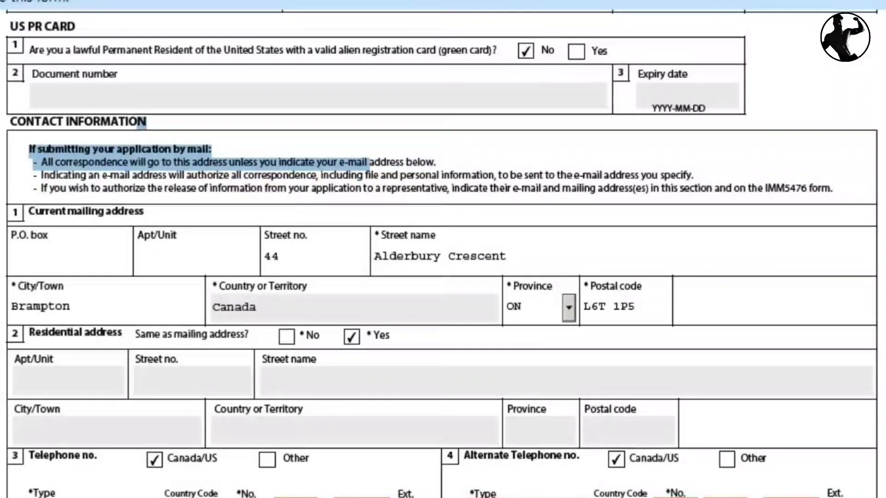
pyautogui.doubleClick(271, 256)
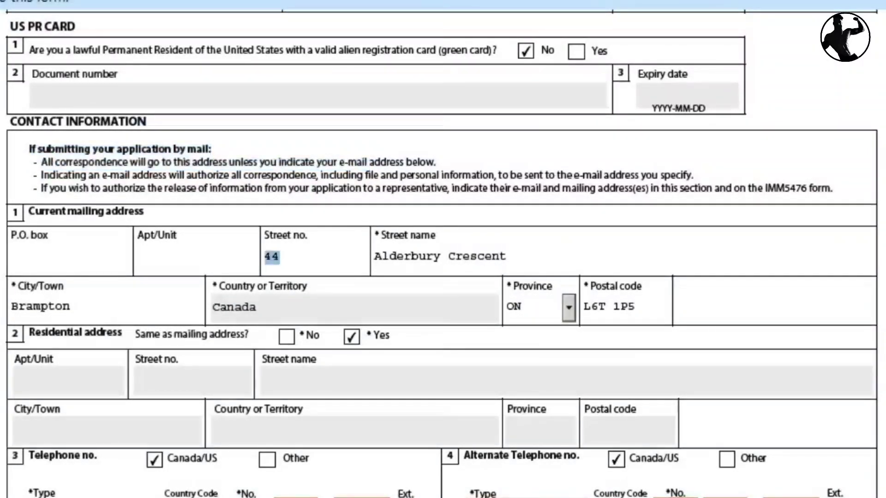
pyautogui.moveTo(396, 257); pyautogui.dragTo(477, 257)
pyautogui.scroll(-2, 443, 249)
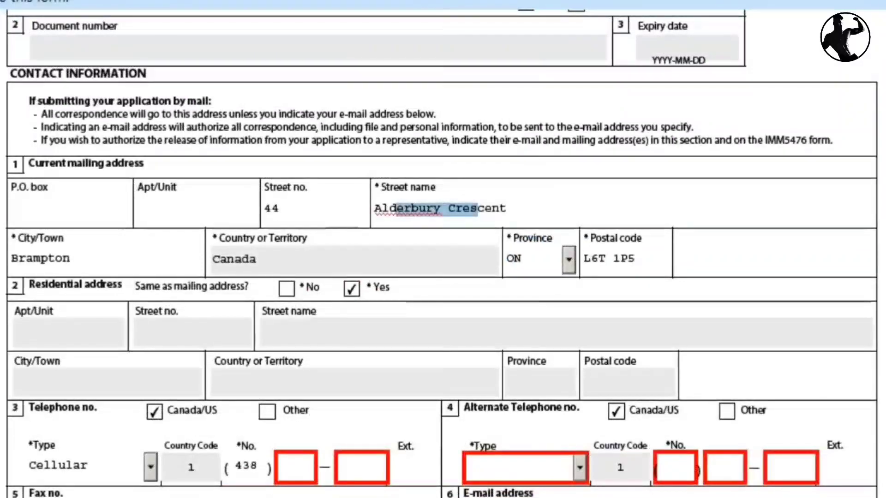
pyautogui.moveTo(29, 284); pyautogui.dragTo(55, 446)
pyautogui.click(352, 289)
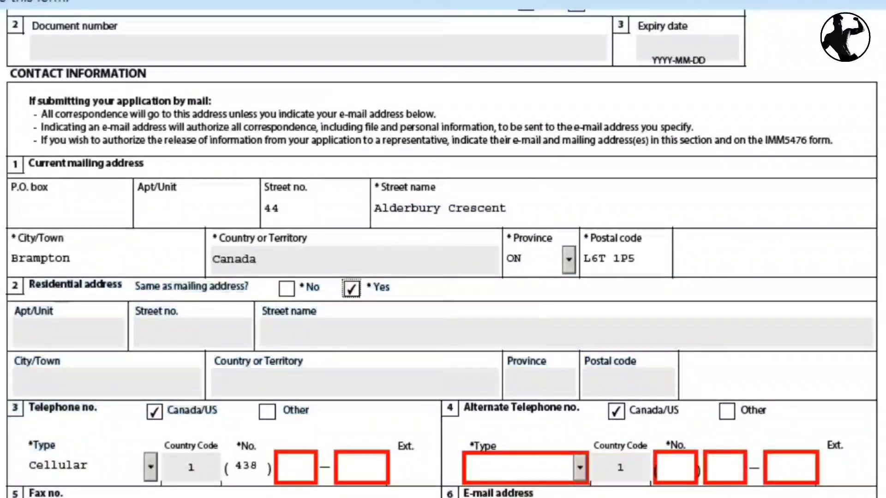
pyautogui.click(287, 288)
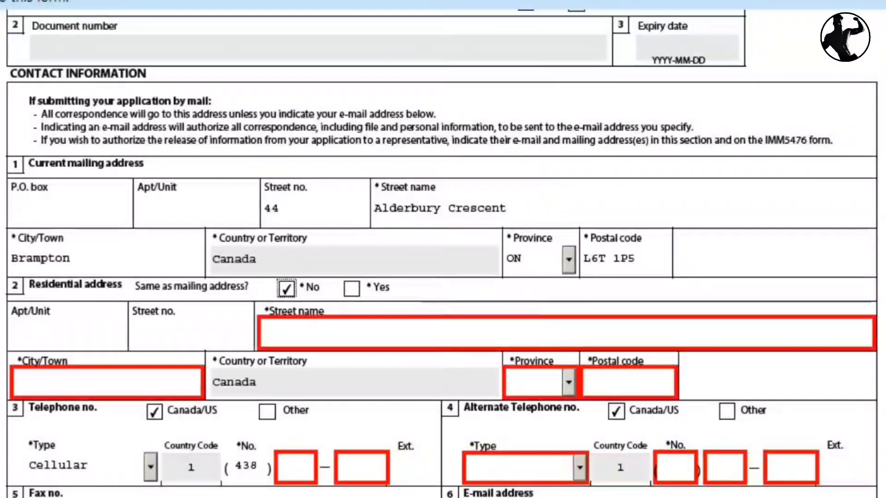
pyautogui.click(352, 289)
pyautogui.scroll(-3, 443, 249)
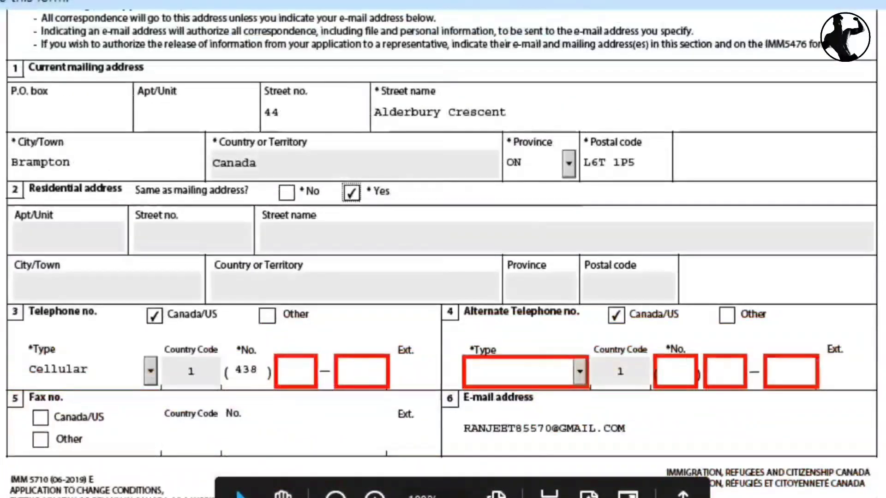
pyautogui.scroll(-1, 443, 249)
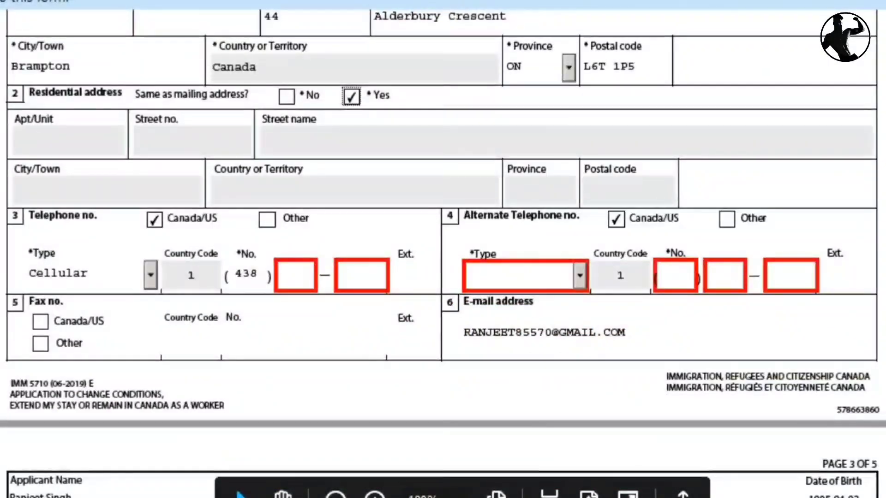
pyautogui.moveTo(29, 215); pyautogui.dragTo(46, 301)
pyautogui.click(296, 276)
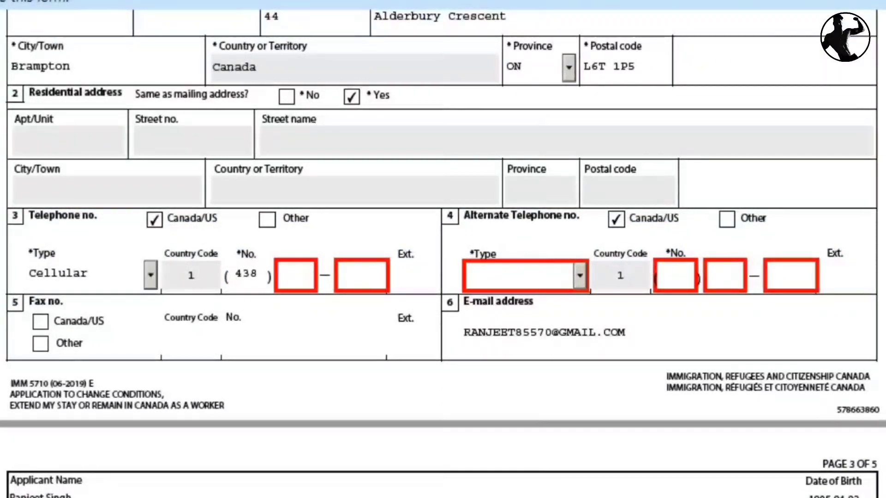
pyautogui.moveTo(470, 333); pyautogui.dragTo(612, 332)
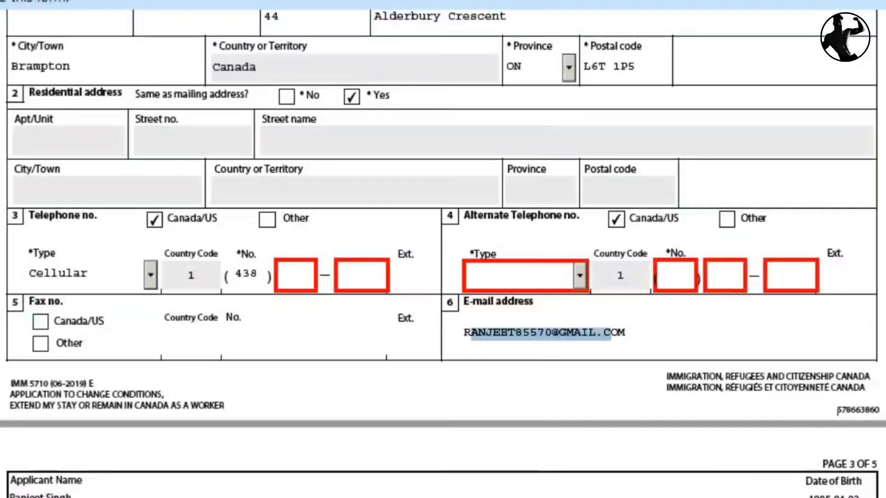
pyautogui.scroll(-1, 443, 249)
pyautogui.scroll(-2, 443, 250)
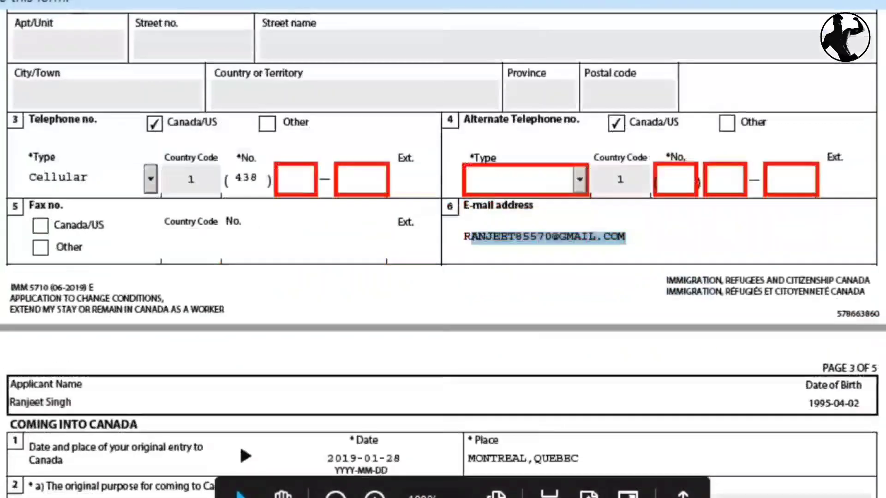
pyautogui.scroll(-1, 443, 249)
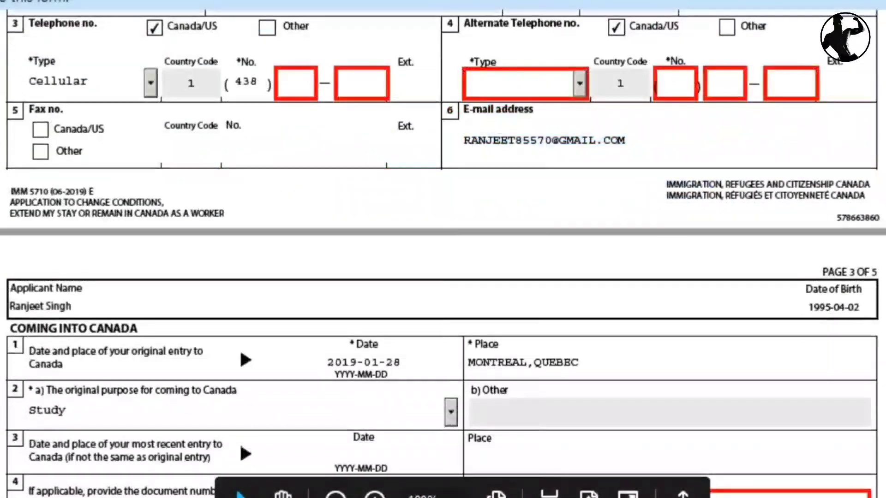
pyautogui.scroll(-1, 443, 249)
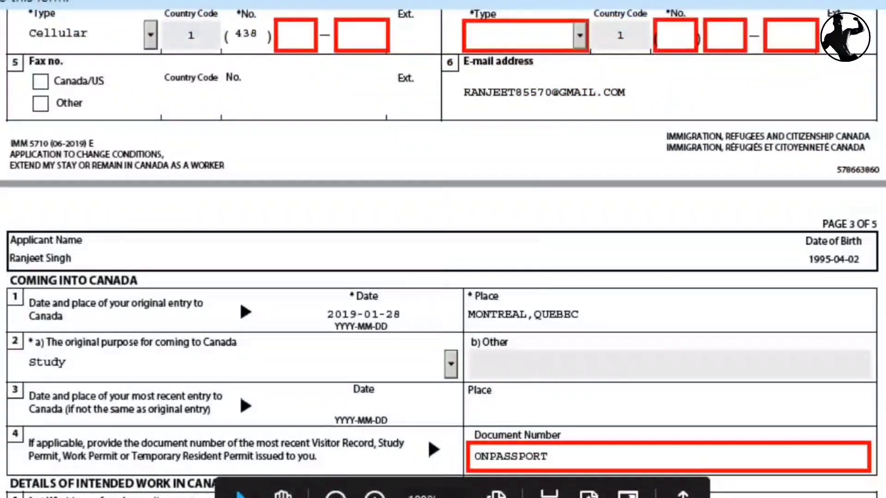
pyautogui.scroll(1, 443, 249)
pyautogui.scroll(1, 443, 249)
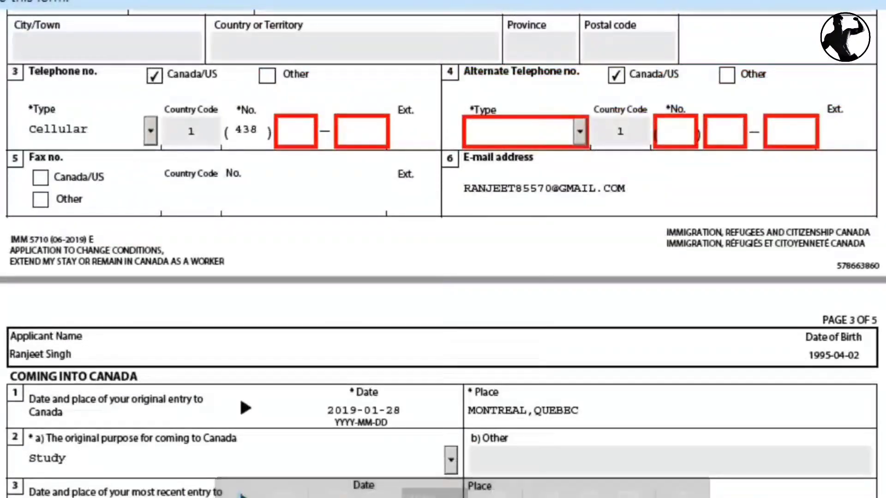
# Check the Coming into Canada original entry date, leaving its calendar unchanged
pyautogui.moveTo(10, 377); pyautogui.dragTo(137, 377)
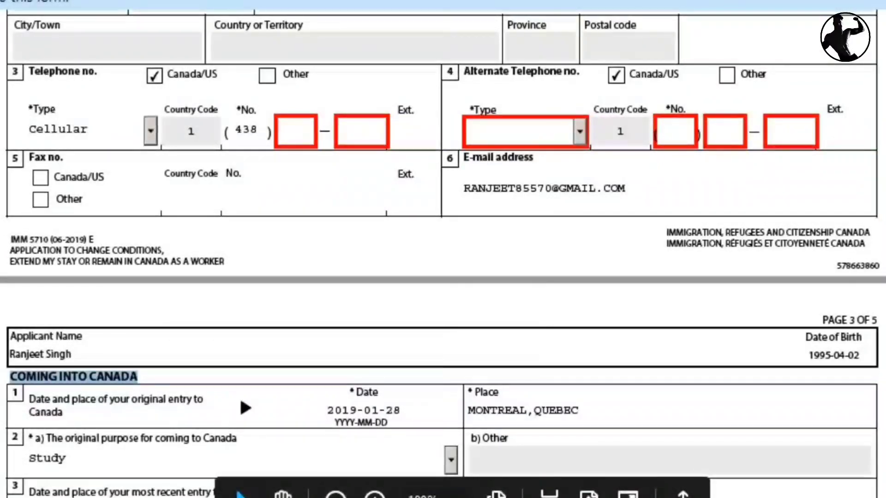
pyautogui.moveTo(334, 411); pyautogui.dragTo(372, 411)
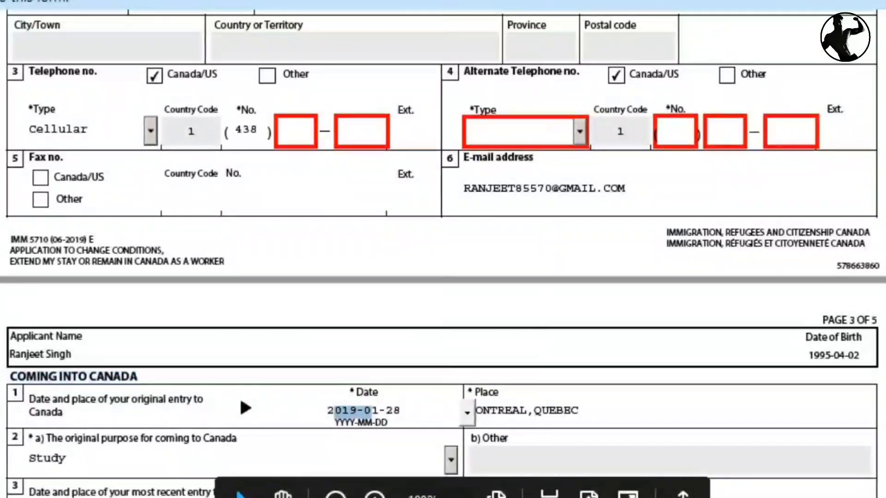
pyautogui.click(467, 413)
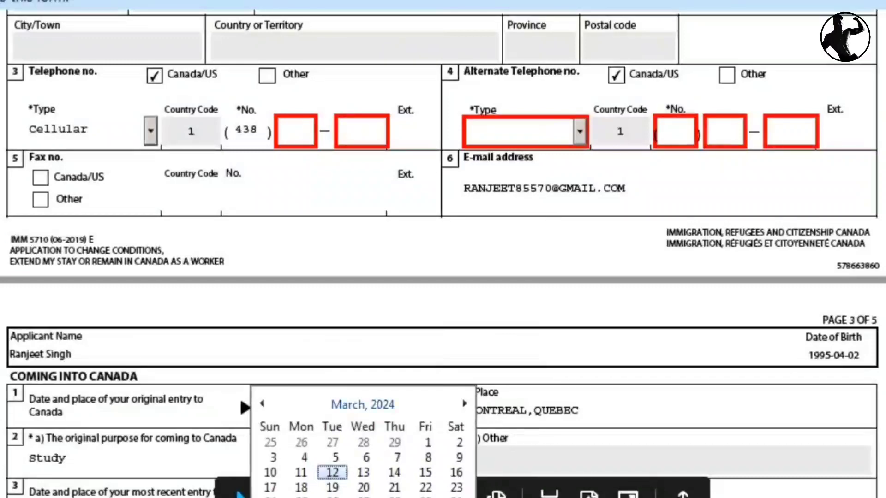
pyautogui.press('Escape')
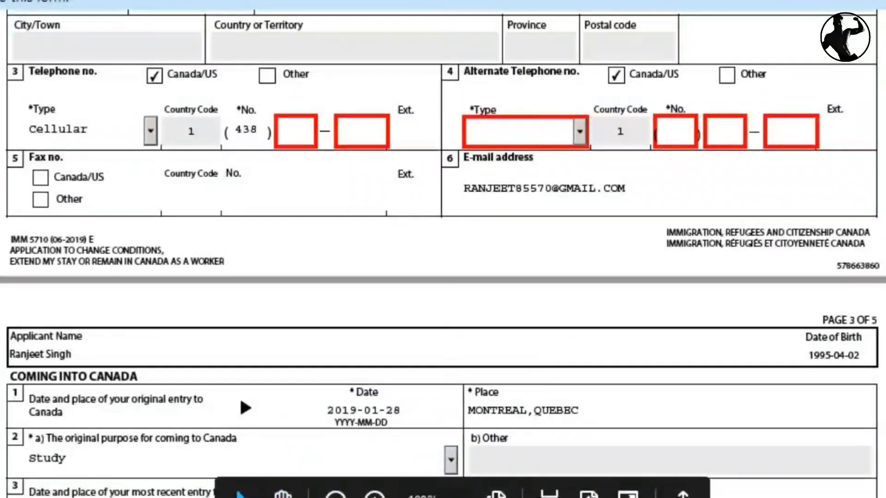
pyautogui.scroll(-3, 443, 249)
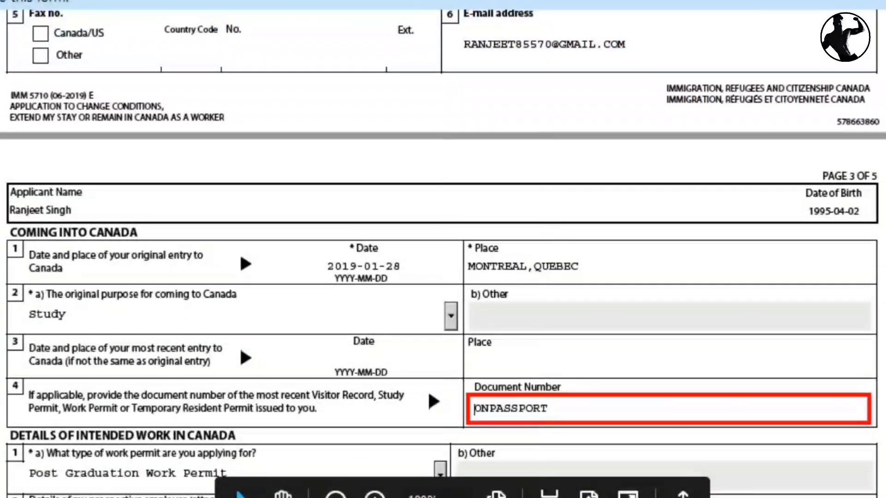
pyautogui.moveTo(549, 409); pyautogui.dragTo(474, 409)
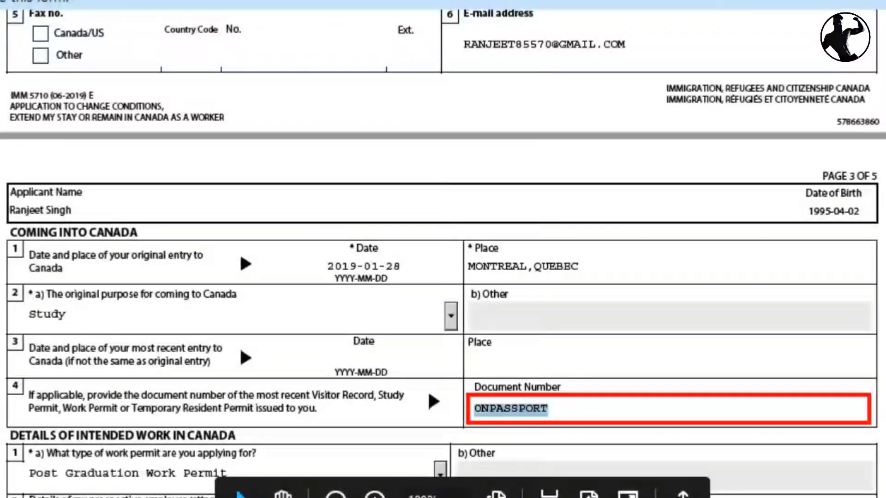
pyautogui.scroll(-1, 443, 250)
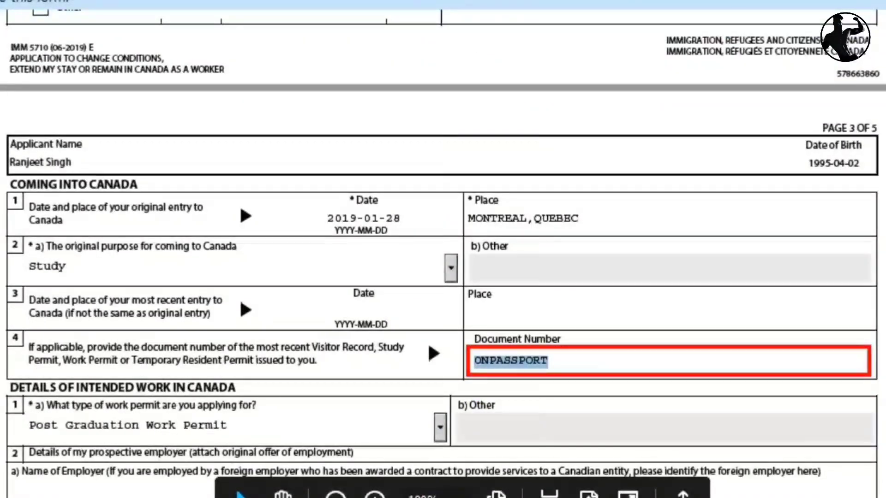
pyautogui.scroll(-1, 443, 249)
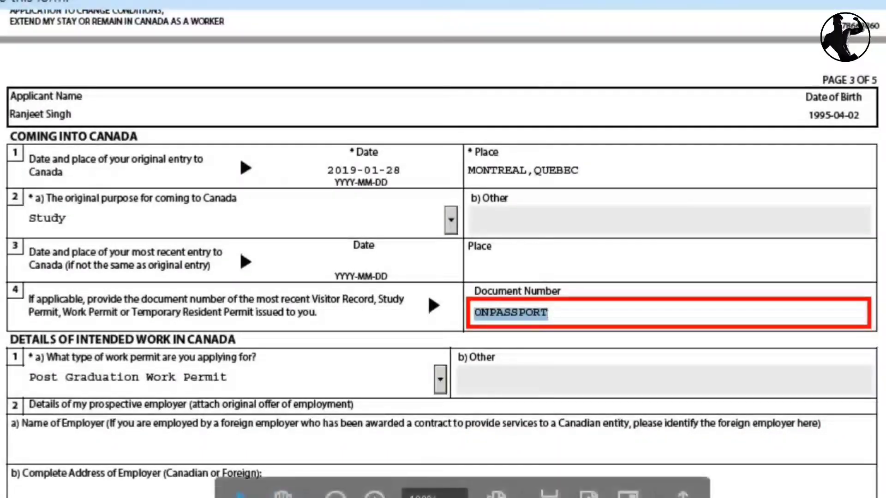
pyautogui.moveTo(46, 357); pyautogui.dragTo(142, 405)
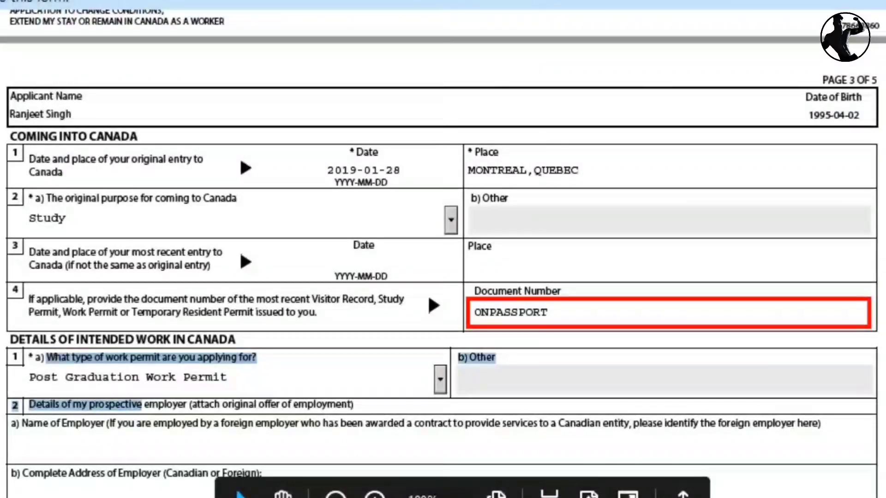
pyautogui.click(440, 379)
pyautogui.press('Down')
pyautogui.press('Down')
pyautogui.press('Down')
pyautogui.press('Down')
pyautogui.press('Down')
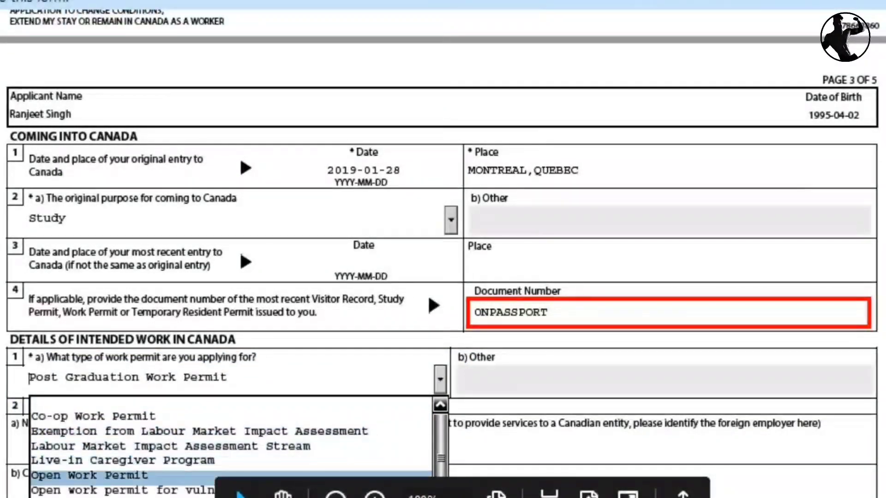
pyautogui.press('Down')
pyautogui.press('Down')
pyautogui.press('Up')
pyautogui.press('Up')
pyautogui.press('Down')
pyautogui.press('Down')
pyautogui.press('Return')
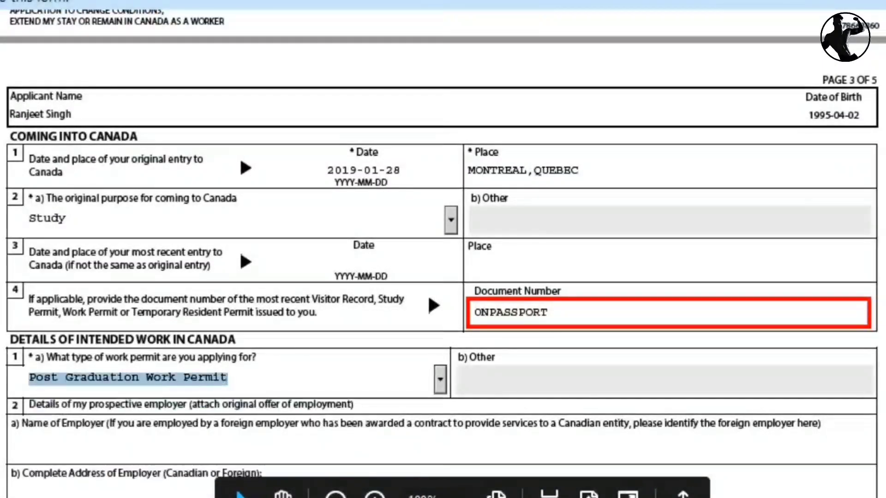
pyautogui.scroll(-3, 378, 374)
pyautogui.scroll(-1, 379, 373)
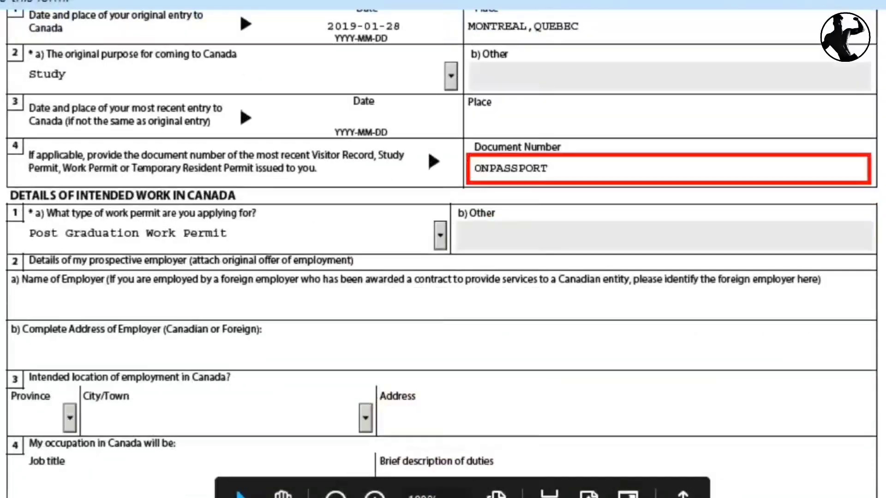
pyautogui.scroll(-1, 443, 249)
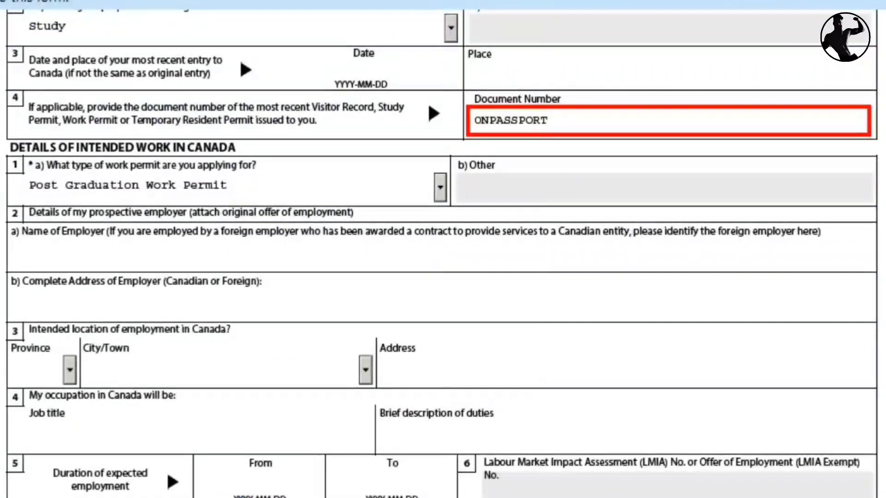
pyautogui.scroll(-3, 443, 249)
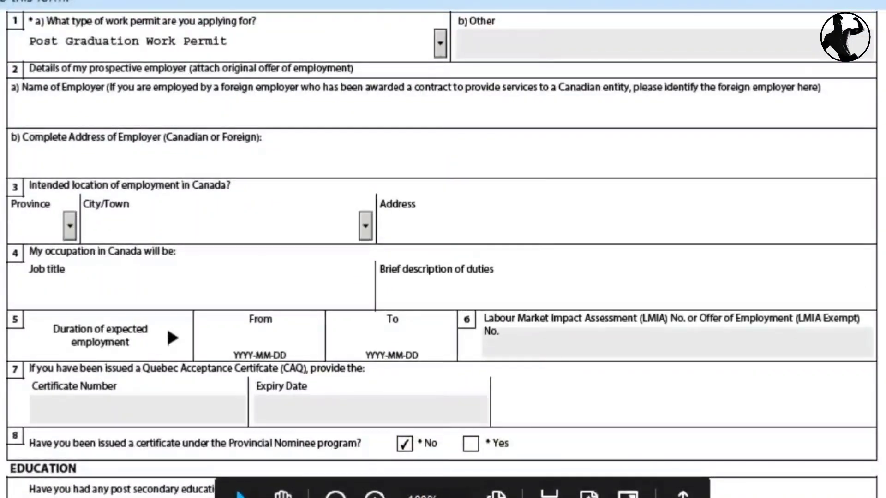
pyautogui.scroll(-2, 443, 249)
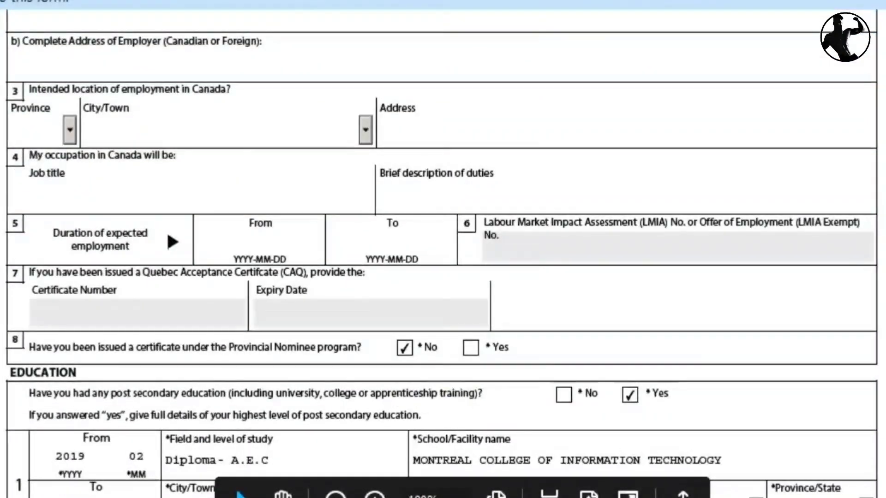
pyautogui.moveTo(29, 347); pyautogui.dragTo(131, 393)
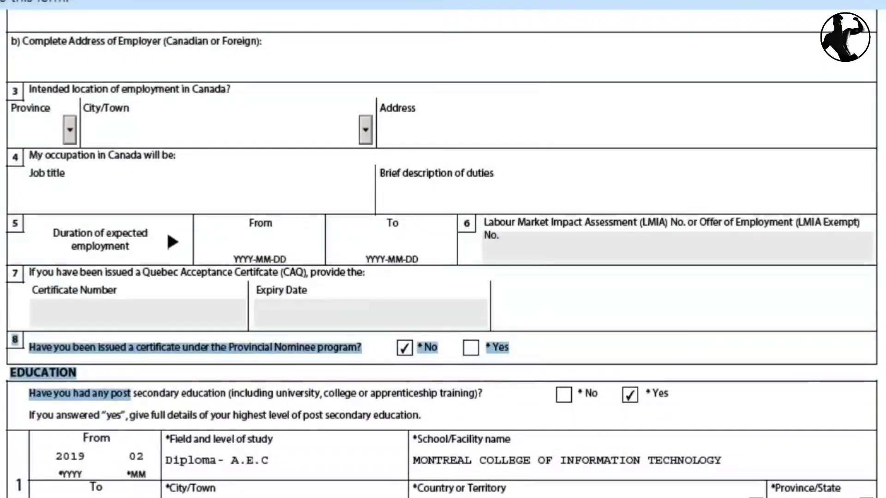
pyautogui.click(470, 347)
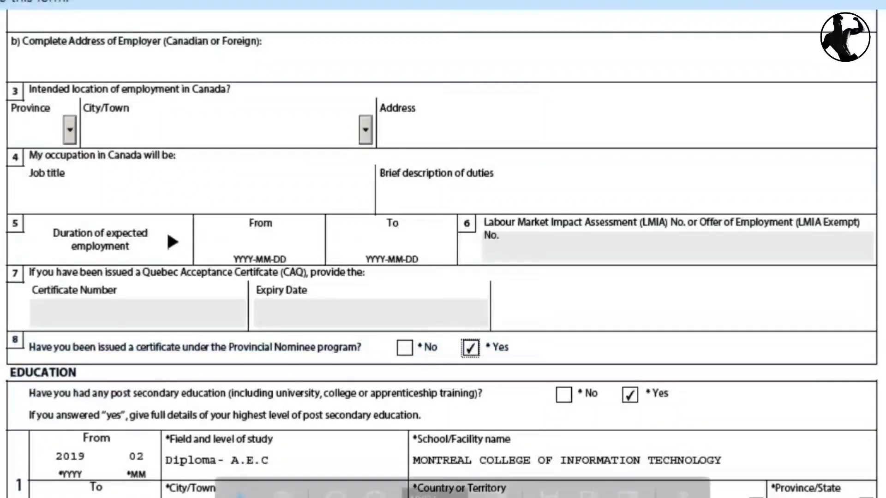
pyautogui.scroll(-1, 442, 249)
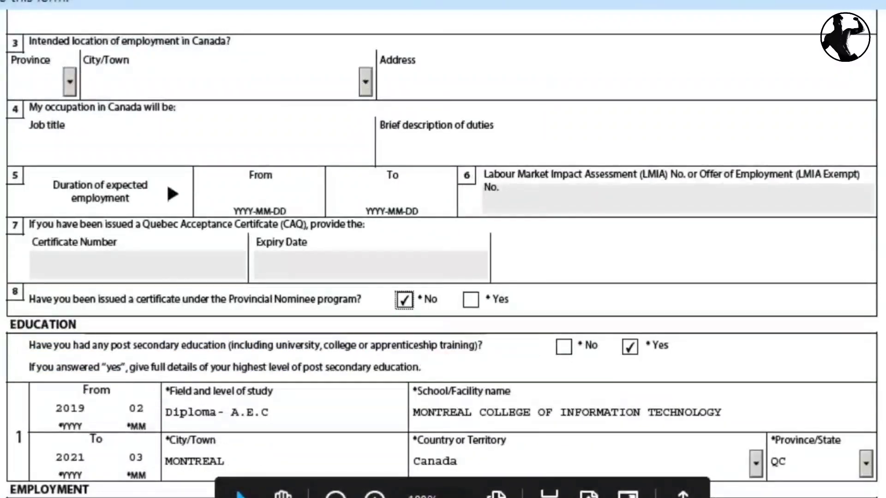
pyautogui.moveTo(17, 326); pyautogui.dragTo(324, 347)
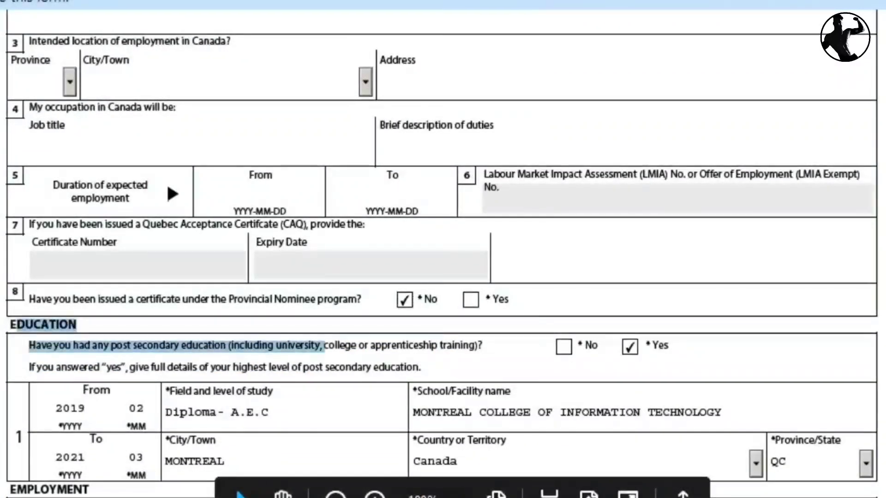
pyautogui.click(325, 347)
pyautogui.moveTo(23, 436); pyautogui.dragTo(431, 346)
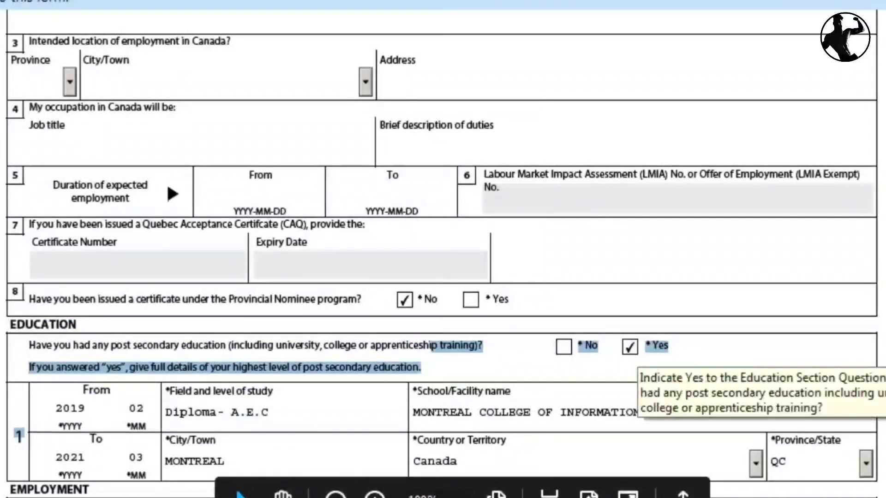
pyautogui.click(818, 396)
pyautogui.scroll(-1, 818, 395)
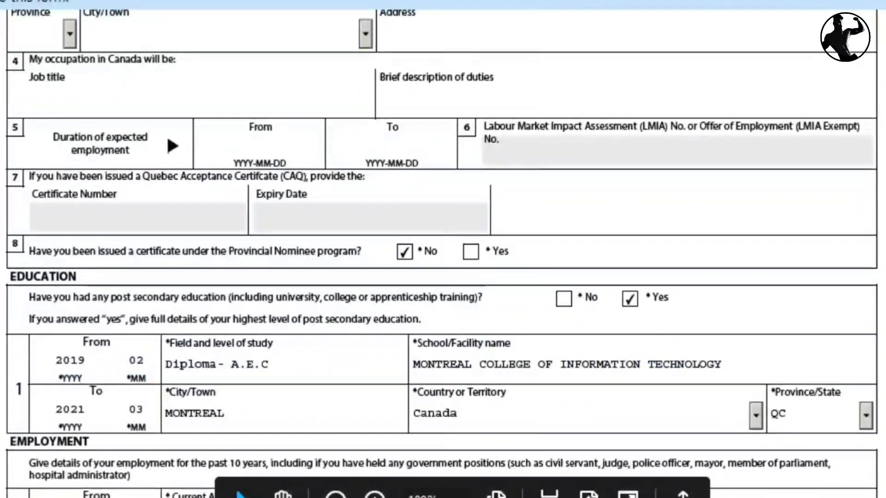
pyautogui.moveTo(55, 361); pyautogui.dragTo(86, 361)
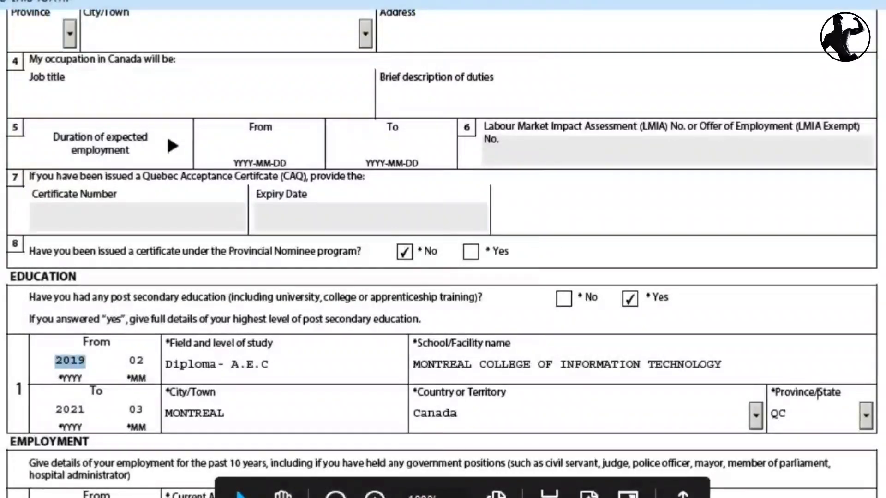
pyautogui.moveTo(86, 409); pyautogui.dragTo(63, 410)
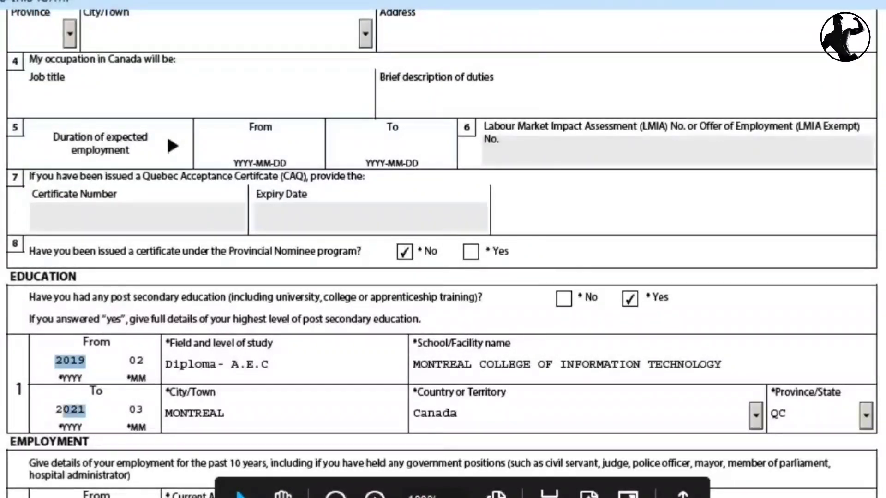
pyautogui.moveTo(165, 364); pyautogui.dragTo(268, 364)
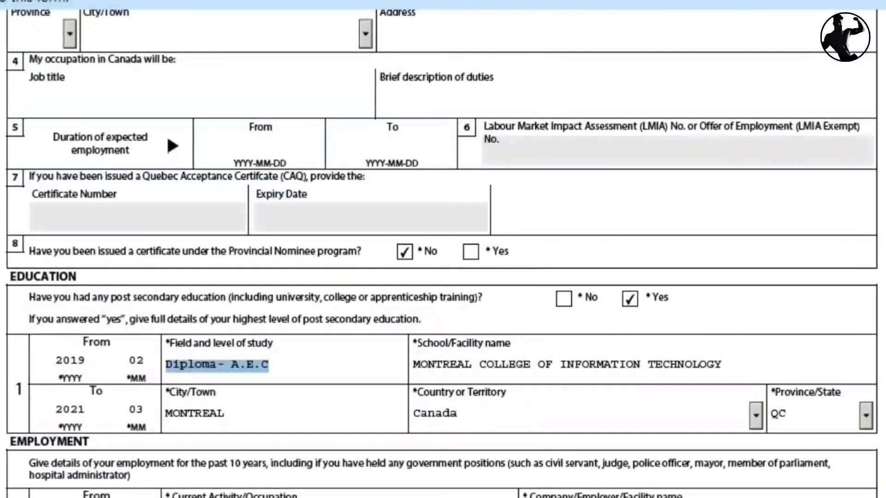
pyautogui.moveTo(419, 365); pyautogui.dragTo(612, 364)
pyautogui.moveTo(722, 364); pyautogui.dragTo(413, 365)
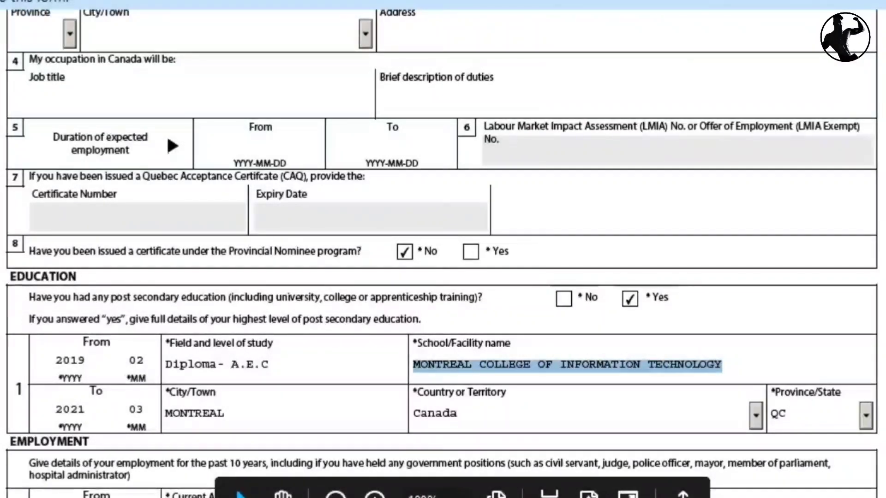
pyautogui.click(224, 414)
pyautogui.moveTo(269, 364); pyautogui.dragTo(170, 364)
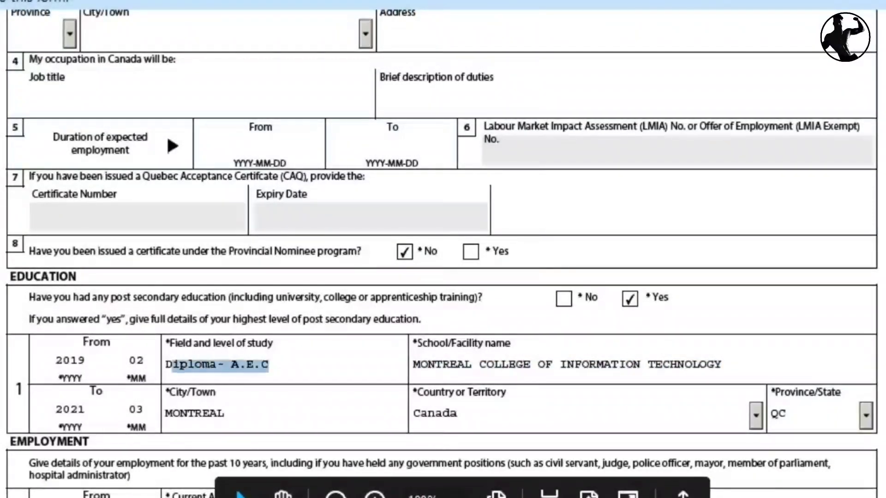
pyautogui.moveTo(225, 414); pyautogui.dragTo(165, 415)
pyautogui.click(413, 414)
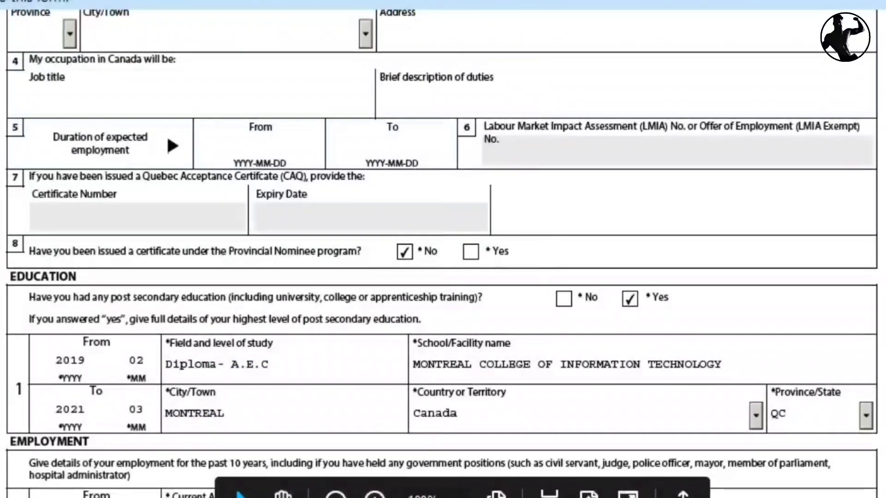
pyautogui.moveTo(235, 343); pyautogui.dragTo(404, 463)
pyautogui.moveTo(269, 364); pyautogui.dragTo(230, 364)
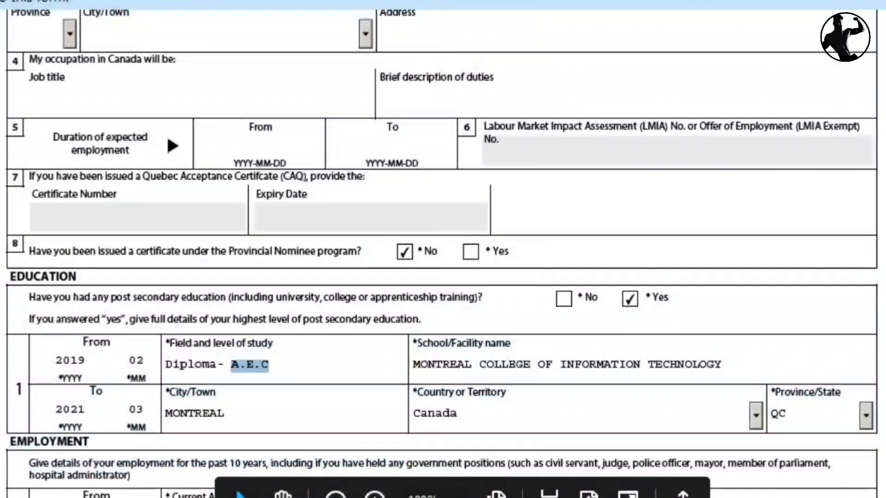
pyautogui.scroll(-2, 249, 365)
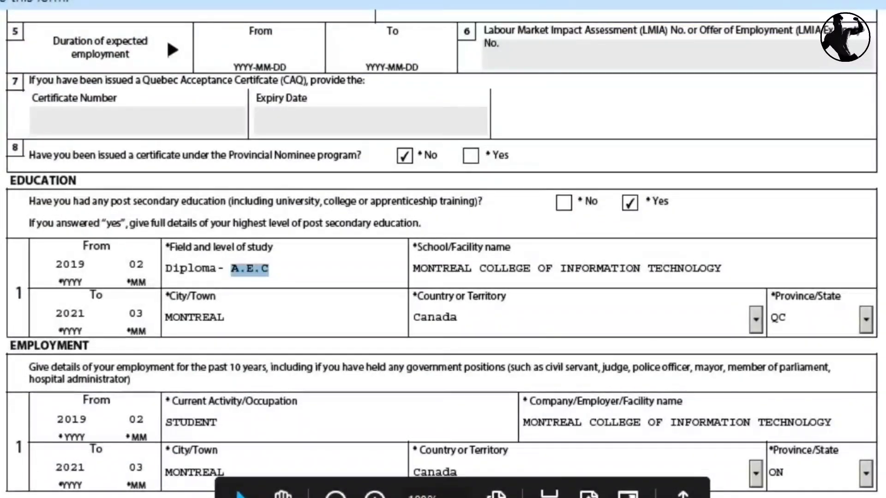
pyautogui.scroll(-2, 442, 250)
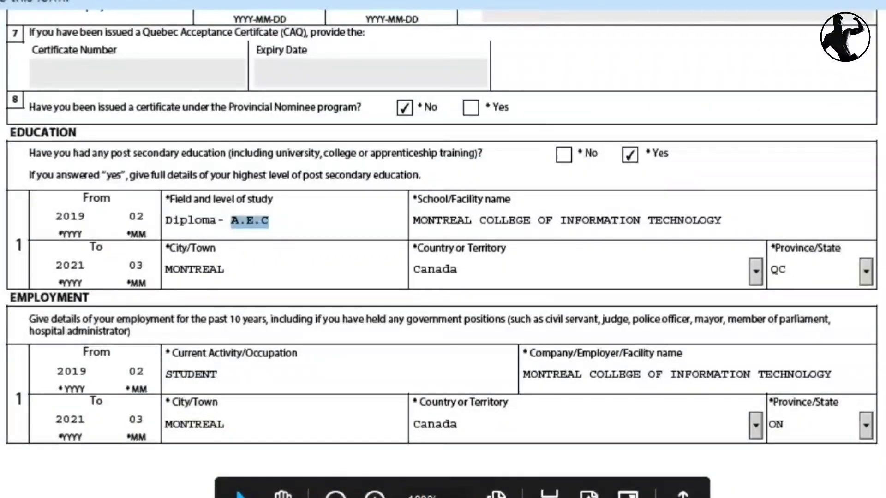
# Review the STUDENT occupation entry on page 3, then scroll down to page 4's Employment (Continued) section
pyautogui.moveTo(218, 375); pyautogui.dragTo(166, 375)
pyautogui.click(218, 374)
pyautogui.moveTo(218, 374); pyautogui.dragTo(166, 375)
pyautogui.click(217, 375)
pyautogui.moveTo(218, 375); pyautogui.dragTo(166, 375)
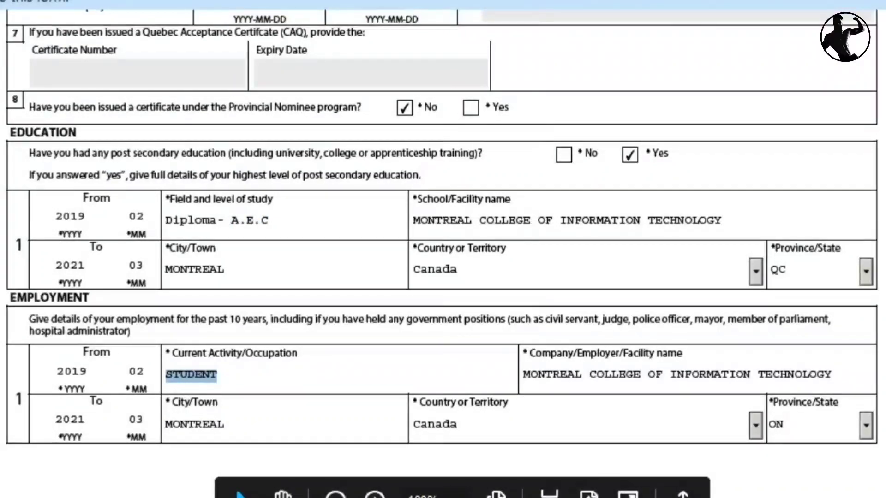
pyautogui.click(575, 376)
pyautogui.scroll(-8, 574, 376)
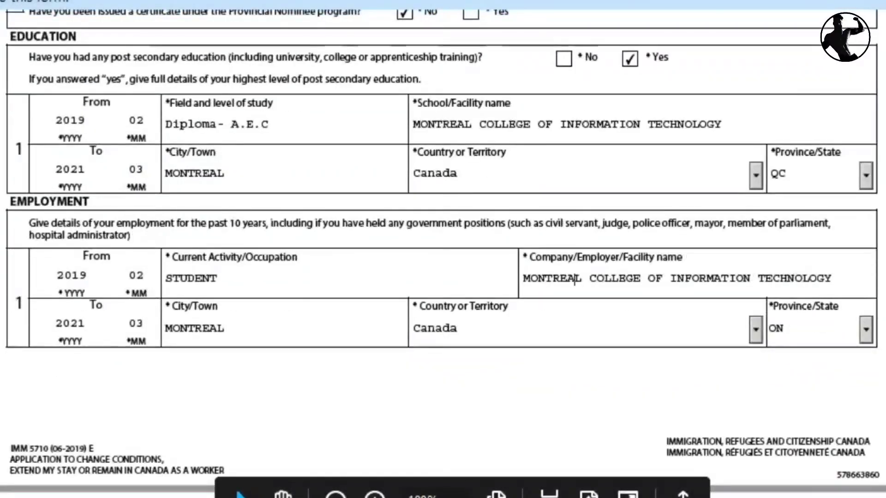
pyautogui.scroll(-1, 443, 341)
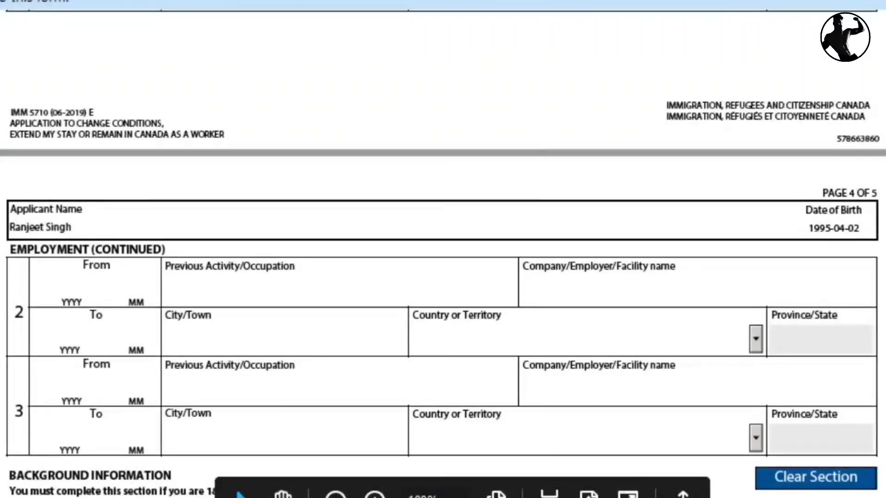
# Briefly answer Yes to Background questions 1a and 1b, then return both to No
pyautogui.scroll(-1, 443, 341)
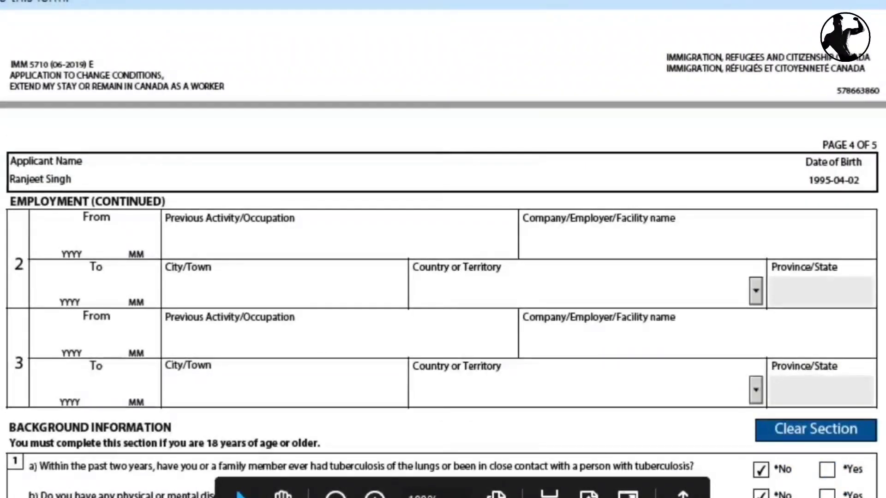
pyautogui.scroll(-4, 443, 341)
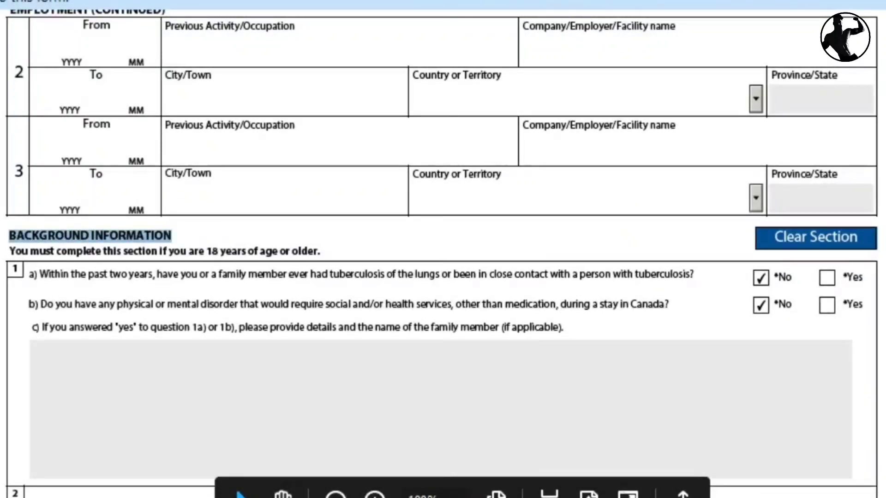
pyautogui.click(761, 305)
pyautogui.click(827, 277)
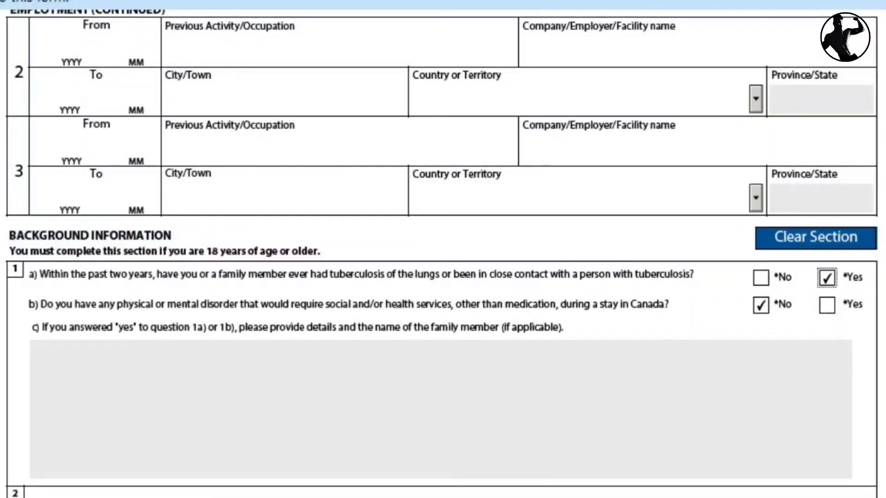
pyautogui.click(827, 305)
pyautogui.click(761, 305)
pyautogui.click(761, 278)
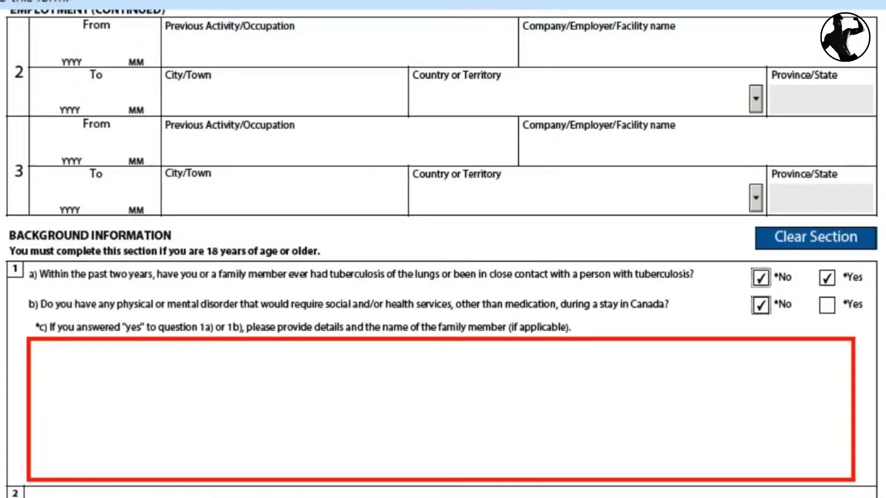
pyautogui.scroll(-3, 761, 277)
pyautogui.scroll(-1, 760, 278)
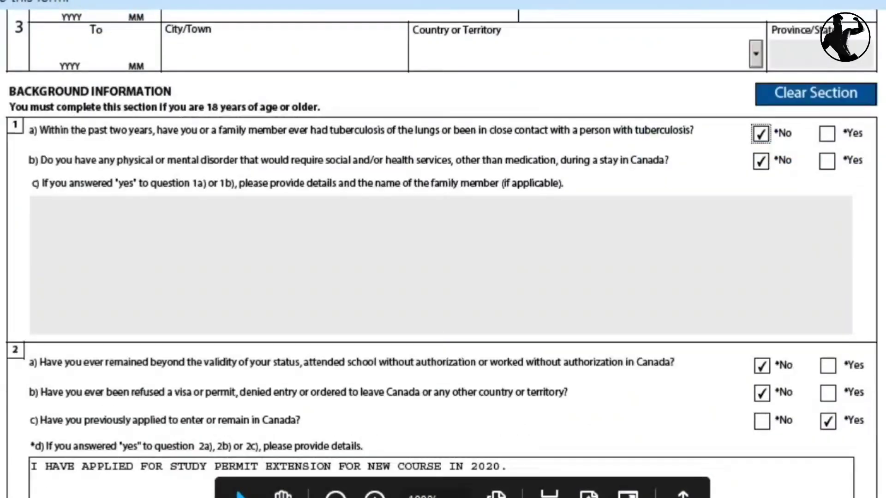
# Leave 2a and 2b at No, and set 2c to No then Yes to empty 2d
pyautogui.moveTo(304, 362); pyautogui.dragTo(675, 362)
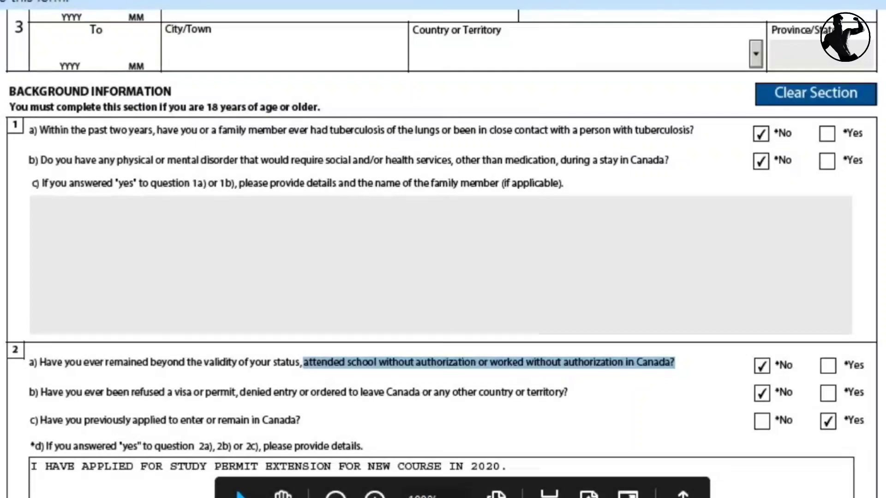
pyautogui.scroll(-1, 443, 249)
pyautogui.moveTo(130, 344); pyautogui.dragTo(537, 344)
pyautogui.click(828, 345)
pyautogui.click(761, 345)
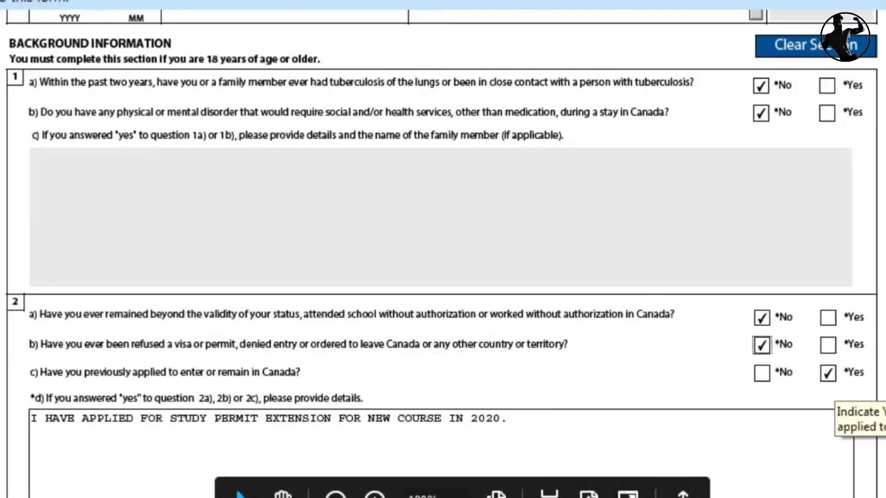
pyautogui.click(761, 373)
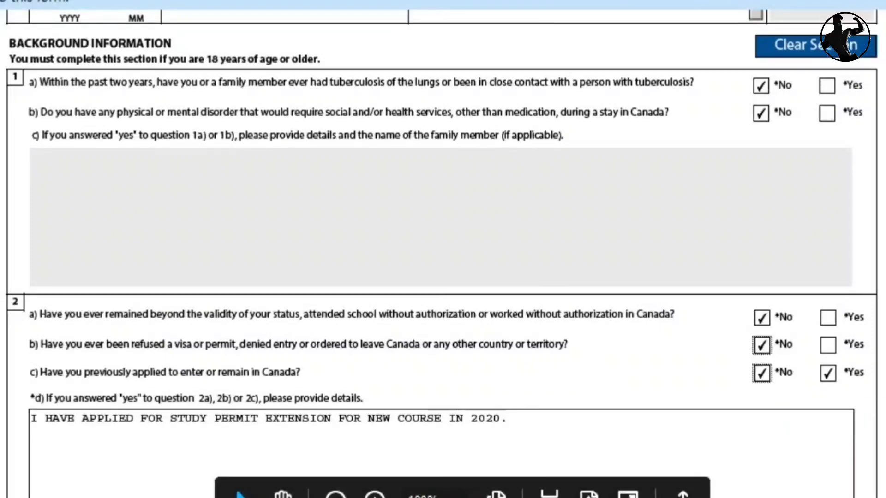
pyautogui.click(828, 373)
pyautogui.scroll(-3, 827, 372)
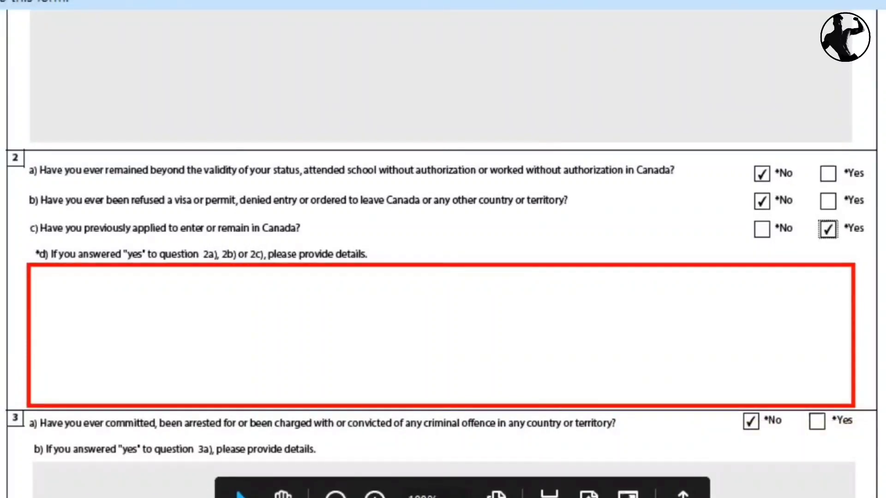
# Type a draft explanation into question 2d about having applied for a study permit
pyautogui.click(35, 281)
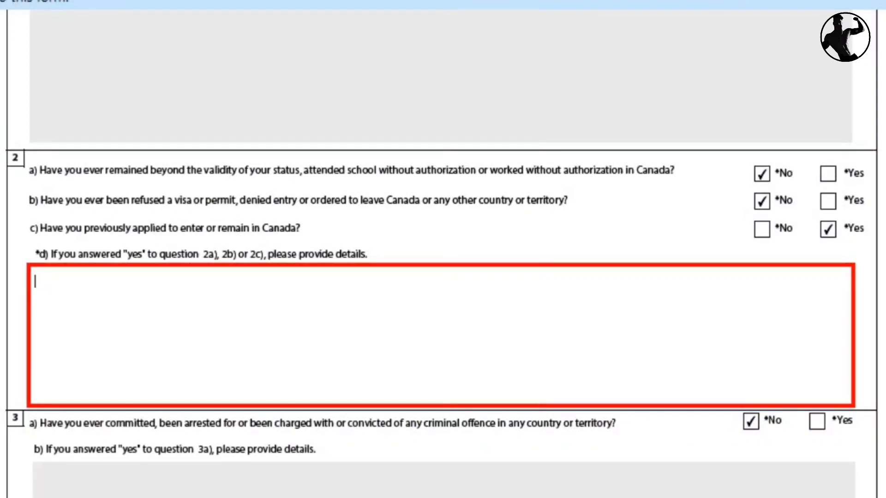
pyautogui.write('I')
pyautogui.write('f you ap')
pyautogui.write('plie')
pyautogui.write('d')
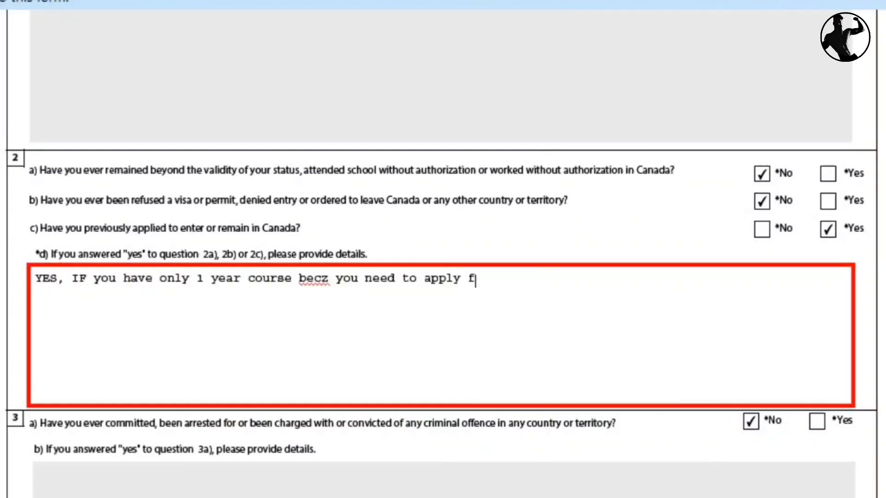
pyautogui.write('your study perm')
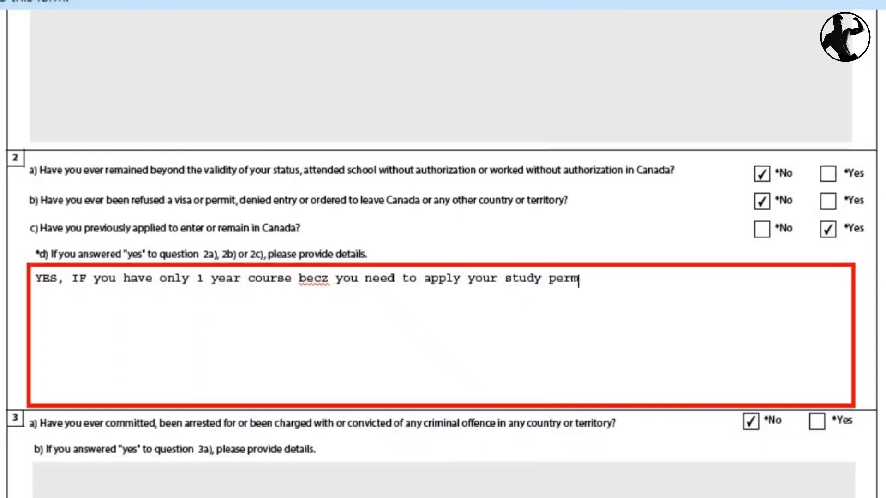
pyautogui.write('it and o')
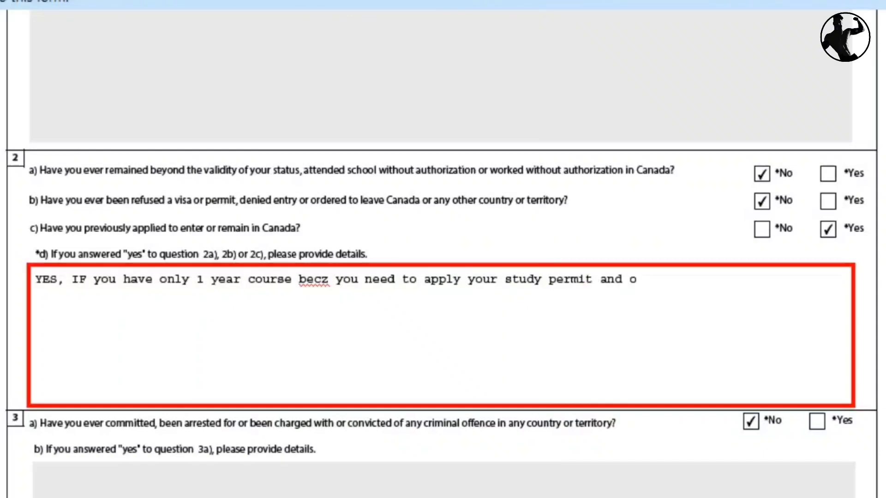
pyautogui.write('ther thin')
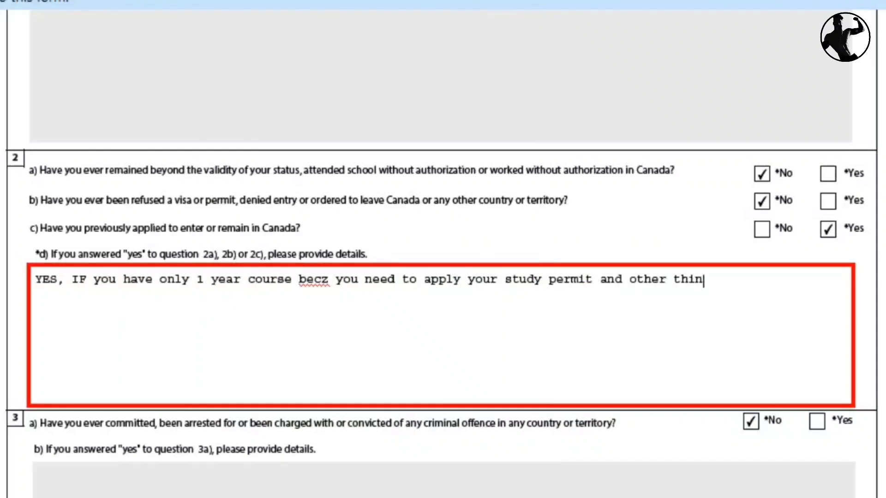
pyautogui.write('gs too so ')
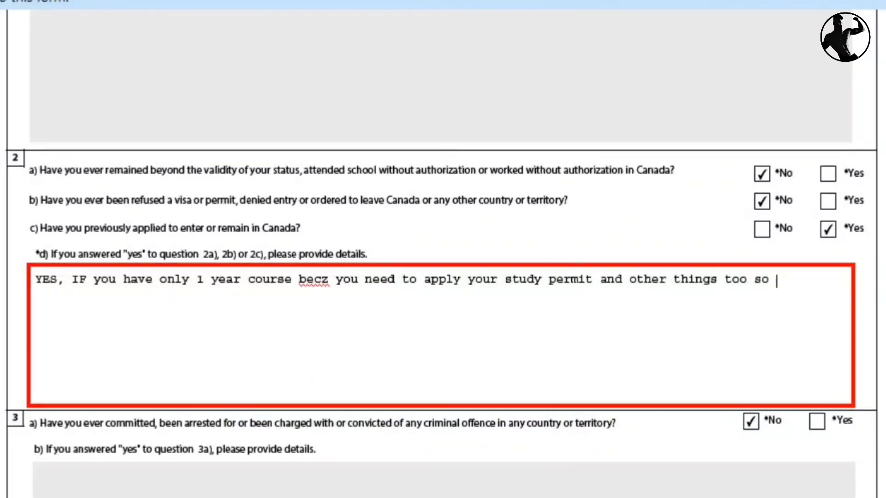
pyautogui.write('it means ')
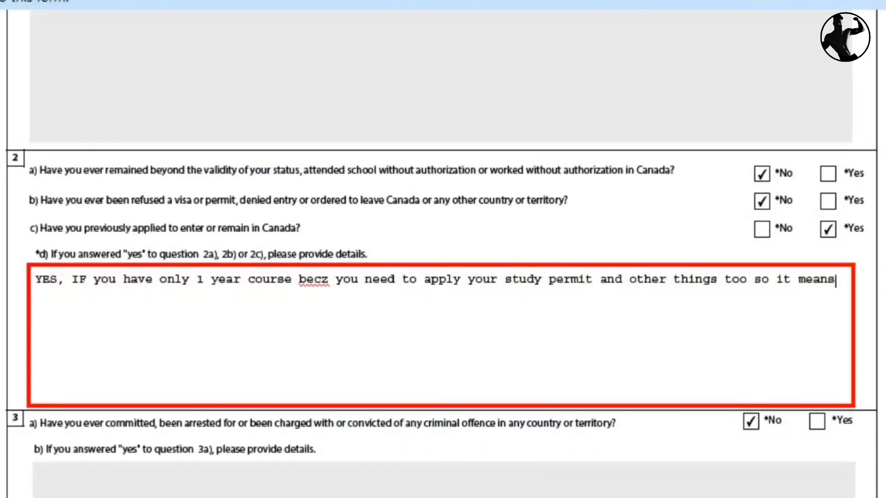
pyautogui.write('you a')
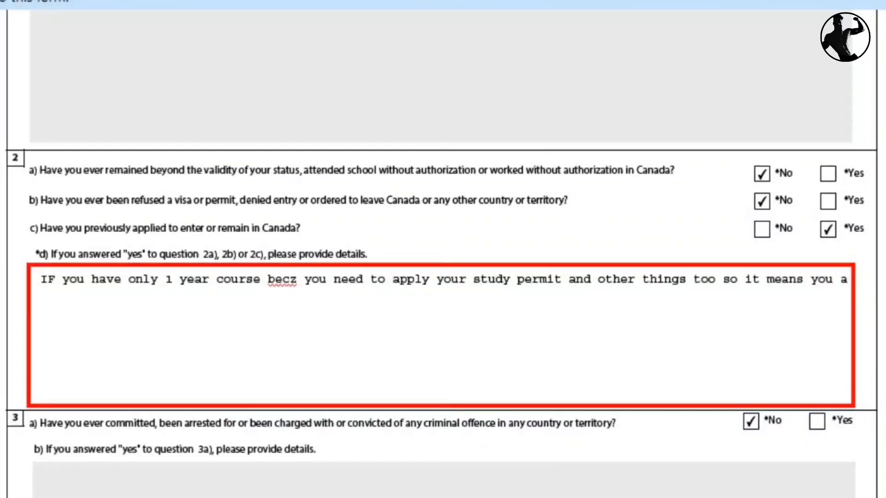
pyautogui.write('pplied for')
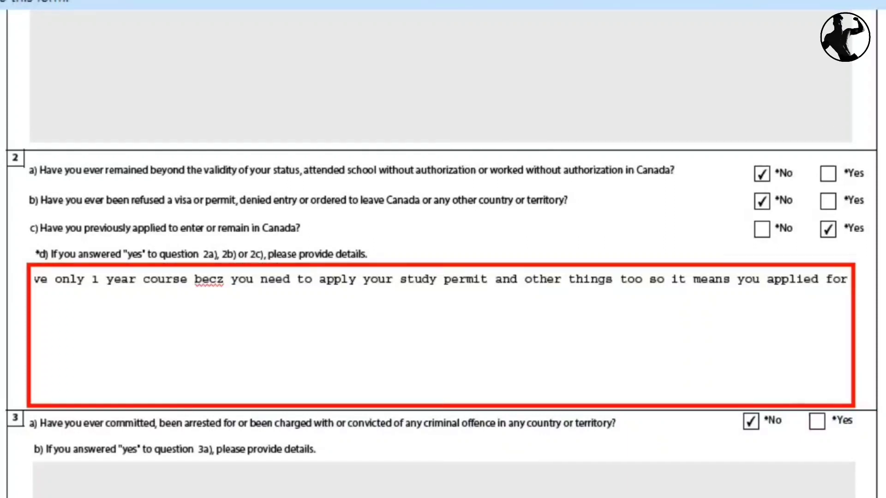
pyautogui.write(' reamin')
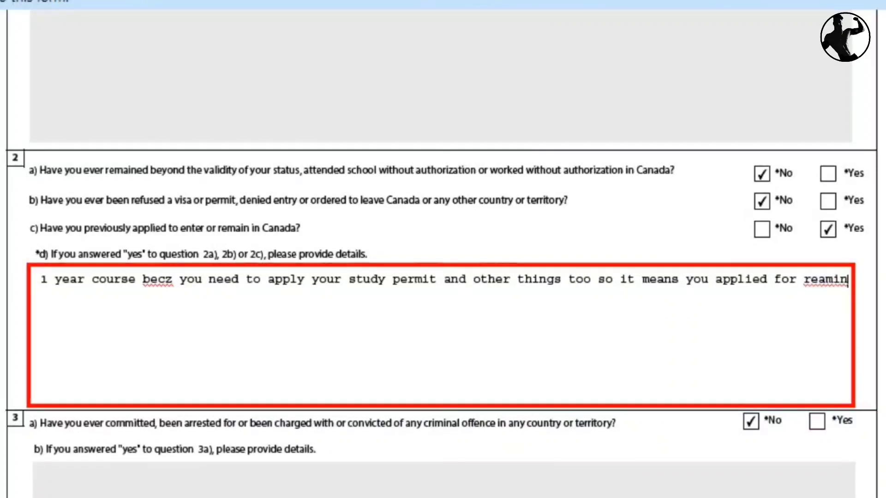
pyautogui.press('Left')
pyautogui.press('Left')
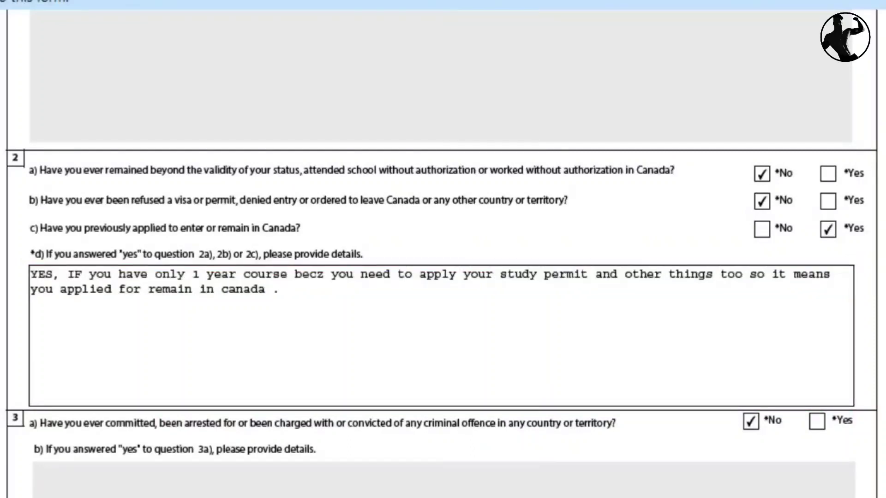
# Switch question 2c to No and back to Yes, clearing the 2d explanation
pyautogui.click(828, 229)
pyautogui.click(762, 229)
pyautogui.click(829, 229)
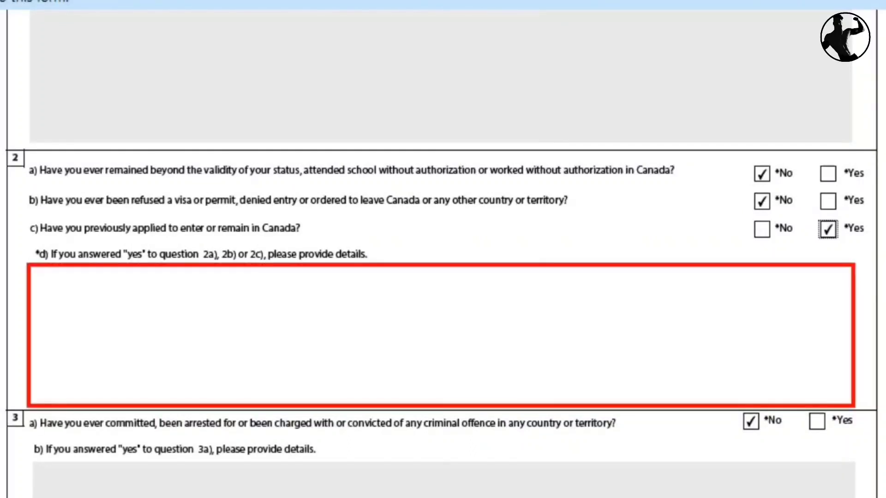
# Read criminal-offence question 3a, tick Yes, then set it back to No
pyautogui.scroll(-5, 442, 249)
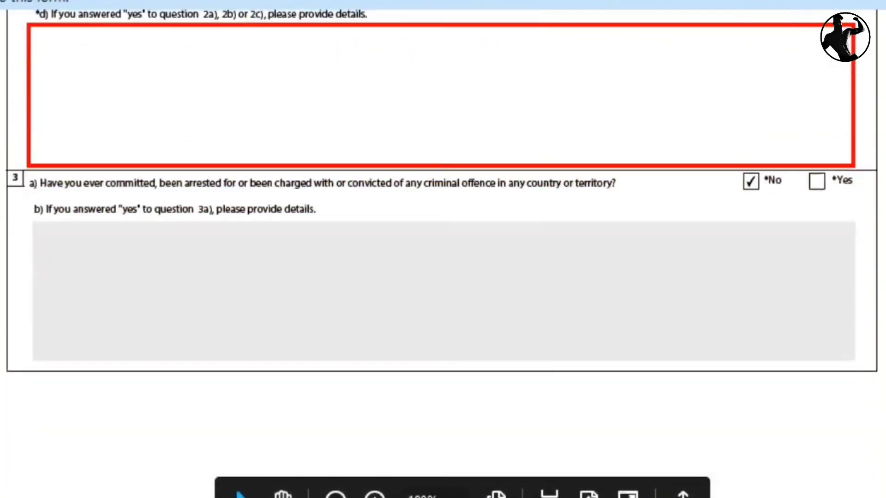
pyautogui.moveTo(40, 183); pyautogui.dragTo(782, 181)
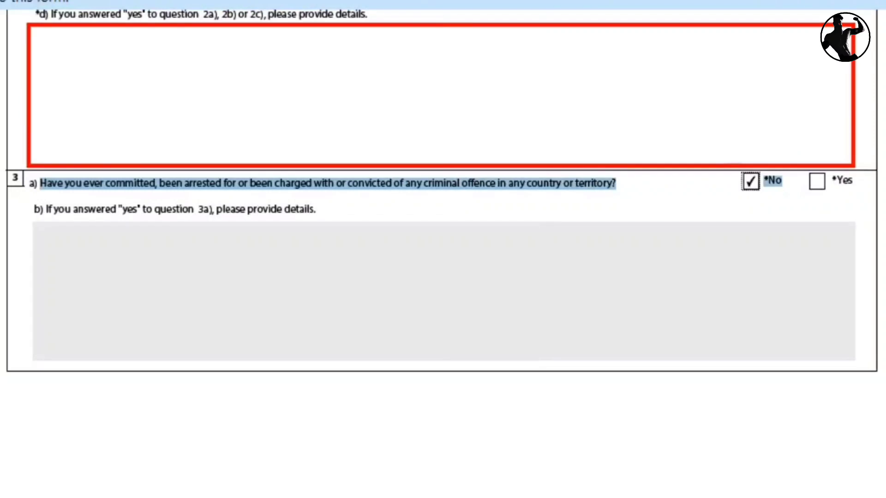
pyautogui.click(750, 182)
pyautogui.click(816, 181)
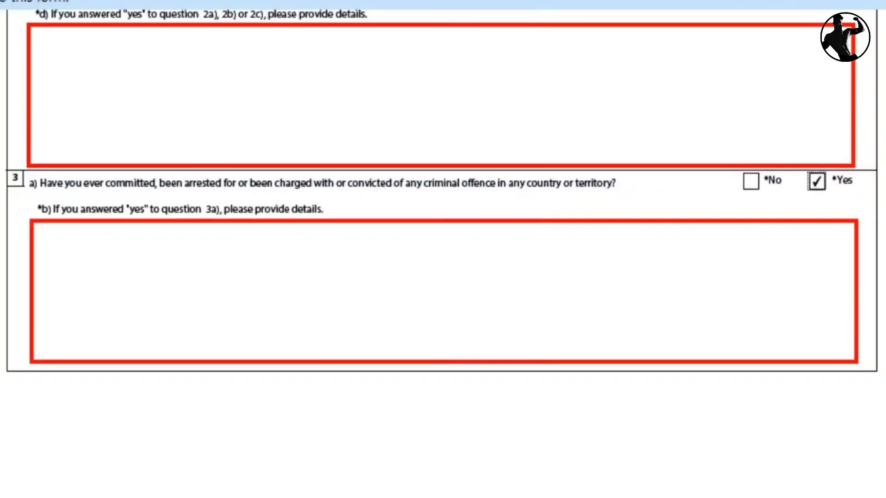
pyautogui.click(751, 181)
# Read military-service question 4a, tick Yes, then set it back to No
pyautogui.scroll(-3, 750, 181)
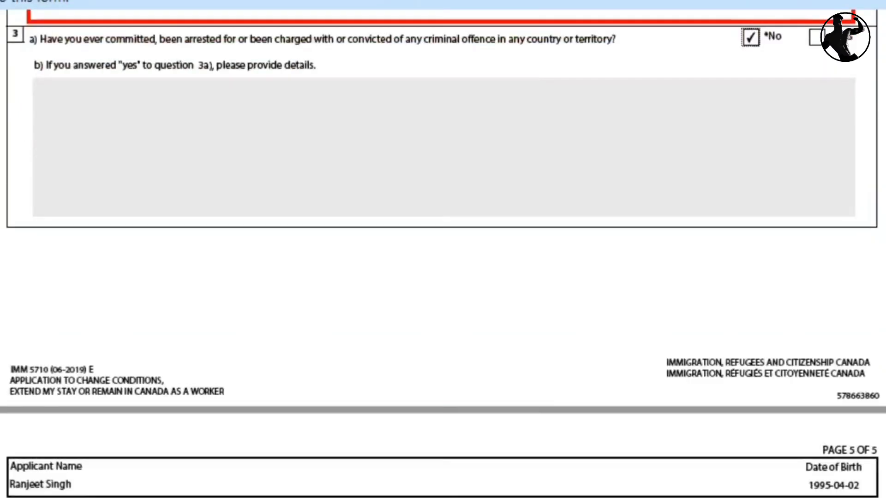
pyautogui.scroll(-2, 443, 249)
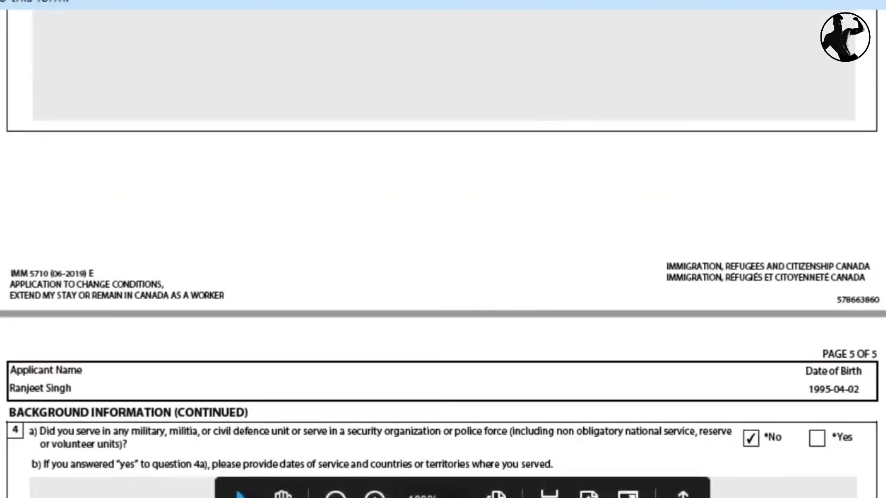
pyautogui.scroll(-1, 443, 249)
pyautogui.moveTo(131, 383); pyautogui.dragTo(555, 383)
pyautogui.click(817, 390)
pyautogui.click(750, 390)
# Read through questions 5 and 6 on page 5
pyautogui.scroll(-8, 443, 249)
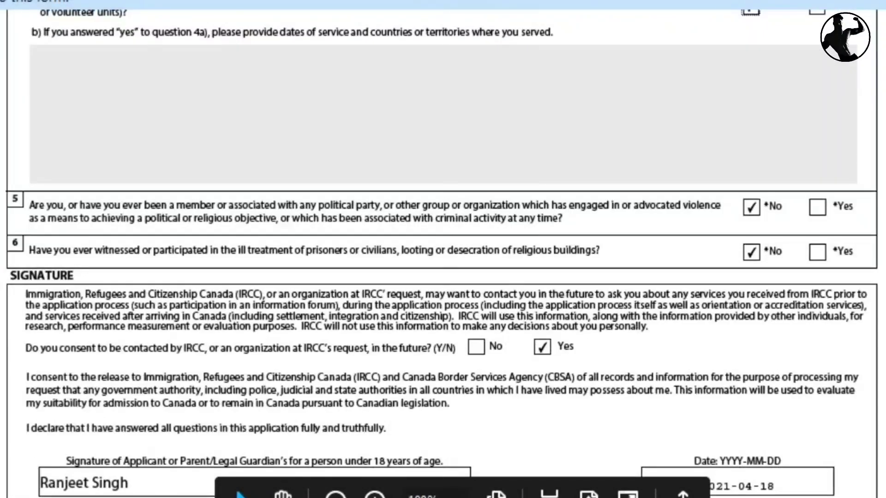
pyautogui.moveTo(29, 205); pyautogui.dragTo(721, 205)
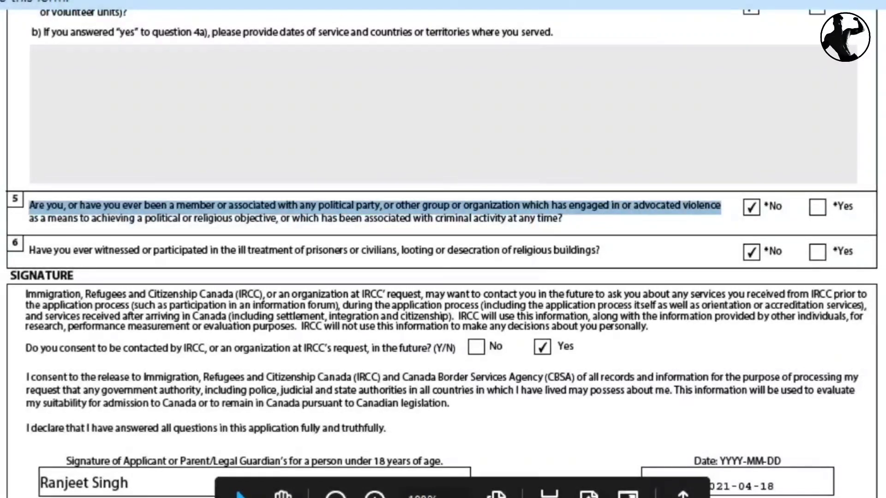
pyautogui.click(834, 208)
pyautogui.moveTo(29, 250); pyautogui.dragTo(600, 250)
# Read the consent-to-contact paragraph and keep the answer as Yes after briefly ticking No
pyautogui.scroll(-3, 443, 249)
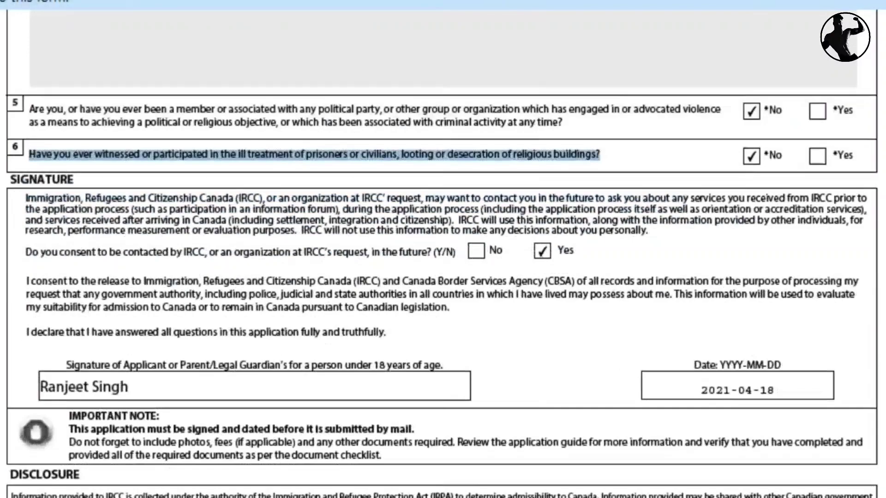
pyautogui.moveTo(26, 199); pyautogui.dragTo(429, 252)
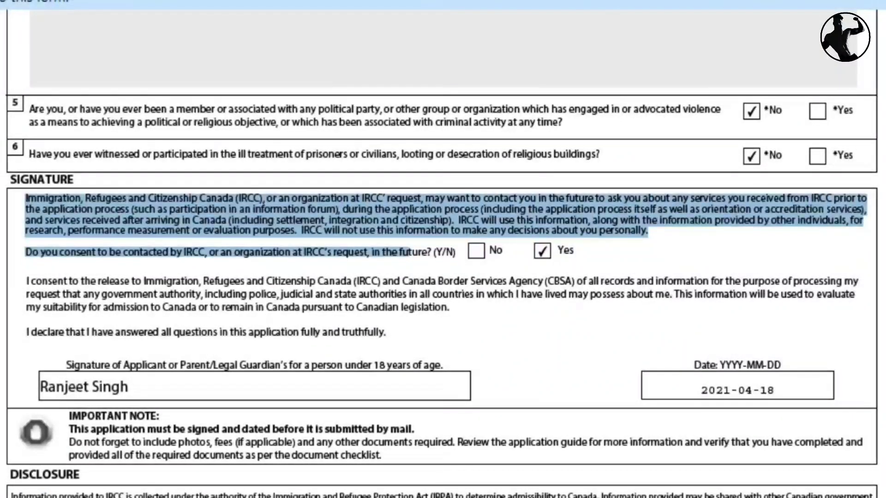
pyautogui.click(476, 250)
pyautogui.click(542, 251)
# Check the signature and the 2021-04-18 signature date, leaving the date unchanged
pyautogui.scroll(-1, 542, 251)
pyautogui.moveTo(130, 339); pyautogui.dragTo(56, 340)
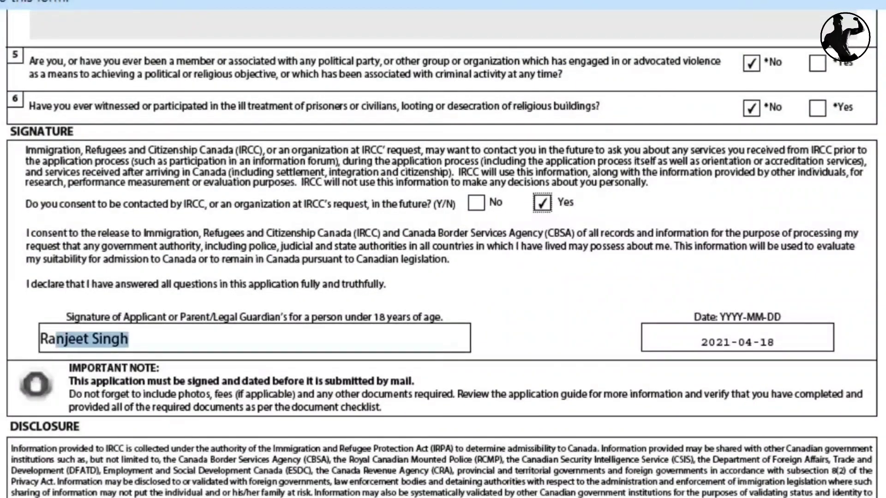
pyautogui.moveTo(776, 342); pyautogui.dragTo(700, 342)
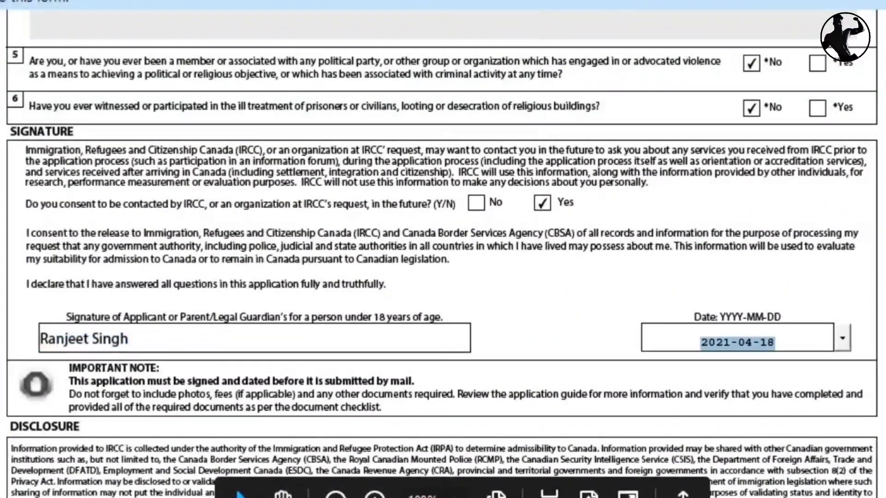
pyautogui.scroll(-1, 462, 249)
pyautogui.click(842, 296)
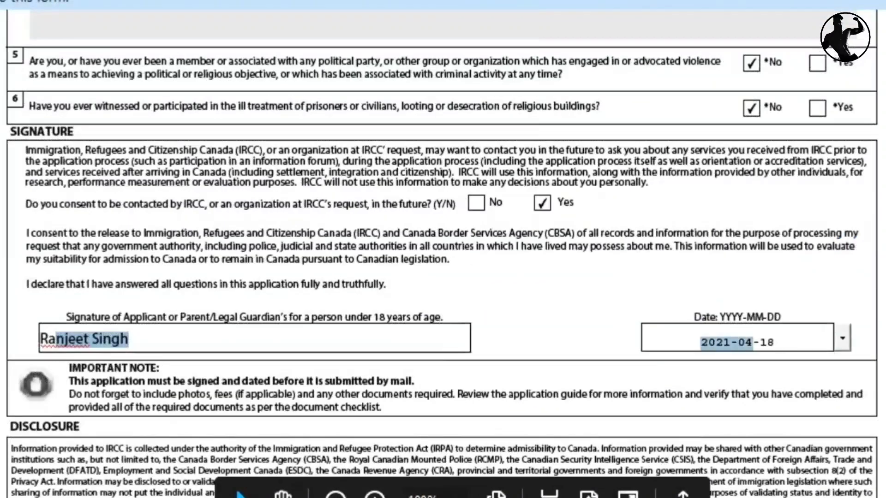
pyautogui.scroll(-2, 462, 250)
pyautogui.click(842, 241)
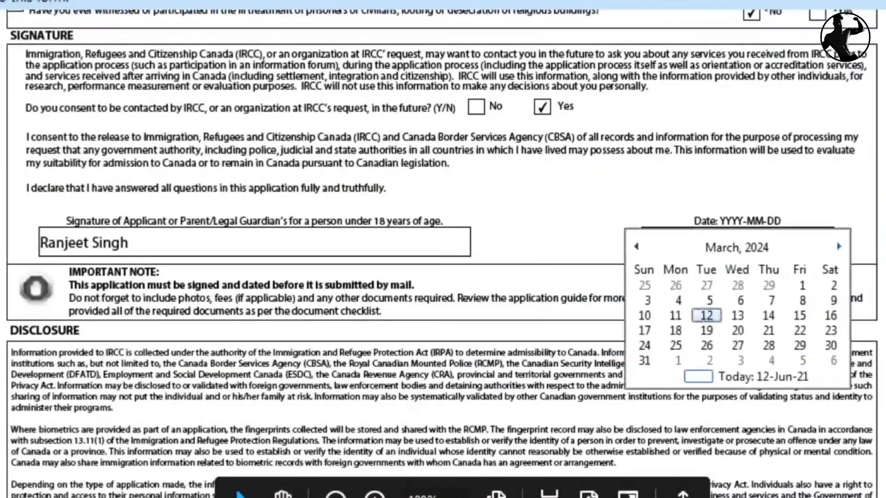
pyautogui.press('Escape')
# Review the page 6 barcode page's form title and the Completion of Studies Letter requirement
pyautogui.scroll(-3, 443, 249)
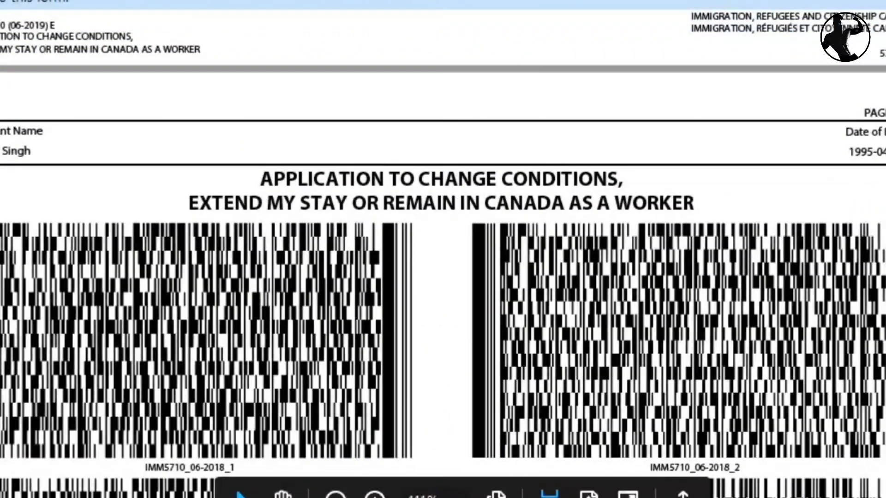
pyautogui.moveTo(260, 179); pyautogui.dragTo(694, 205)
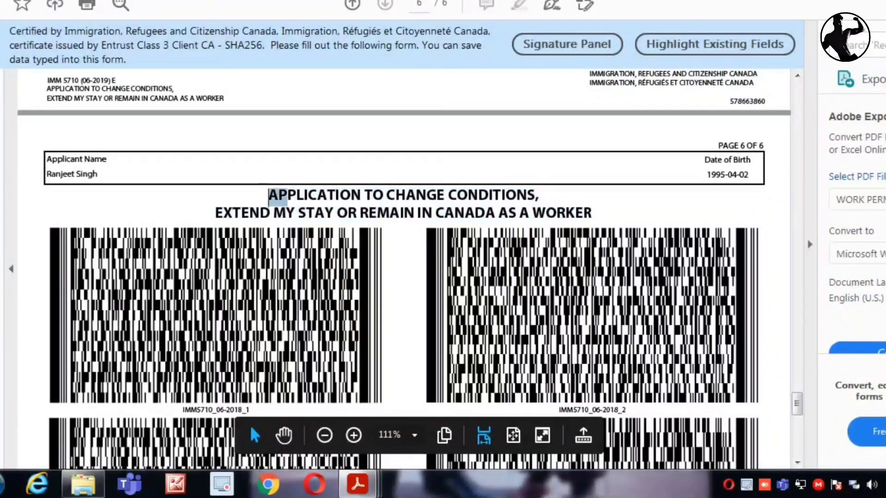
pyautogui.moveTo(317, 244); pyautogui.dragTo(405, 244)
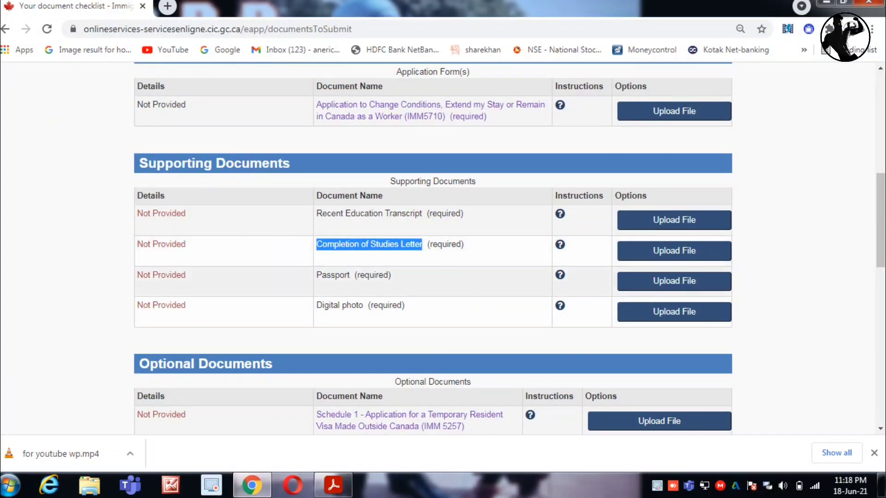
pyautogui.moveTo(317, 275); pyautogui.dragTo(339, 275)
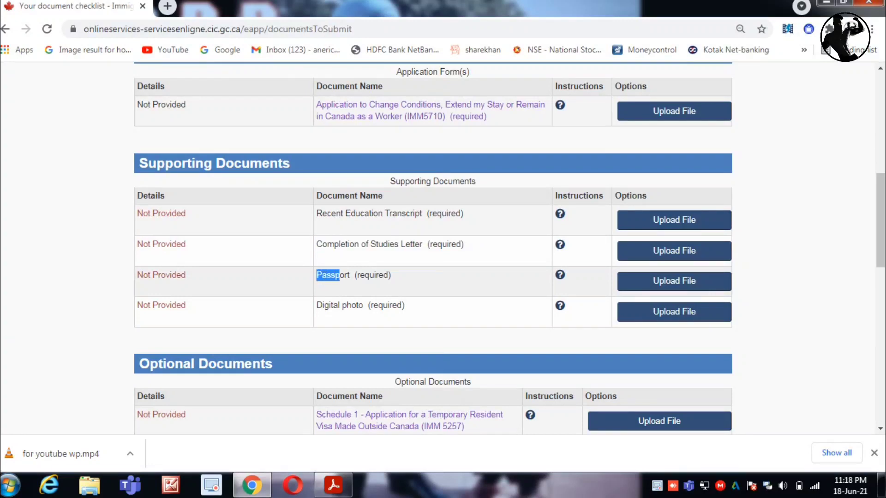
pyautogui.moveTo(316, 306); pyautogui.dragTo(365, 306)
pyautogui.scroll(-1, 433, 250)
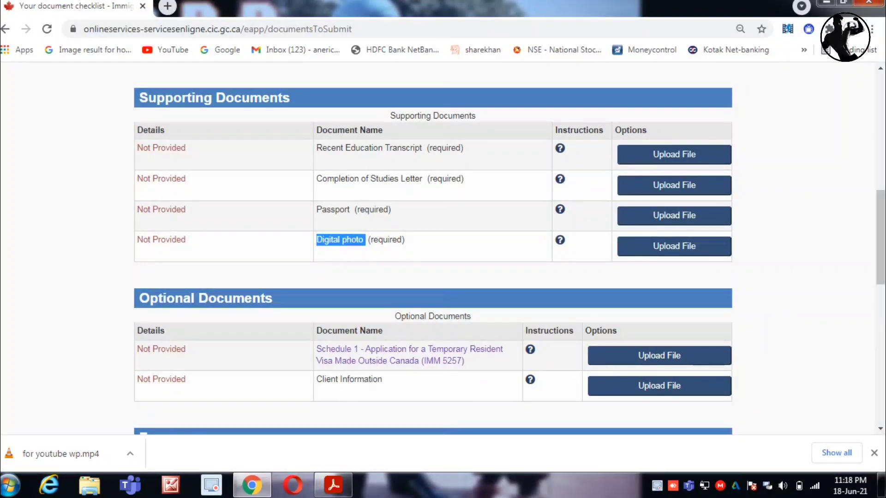
pyautogui.scroll(-3, 433, 249)
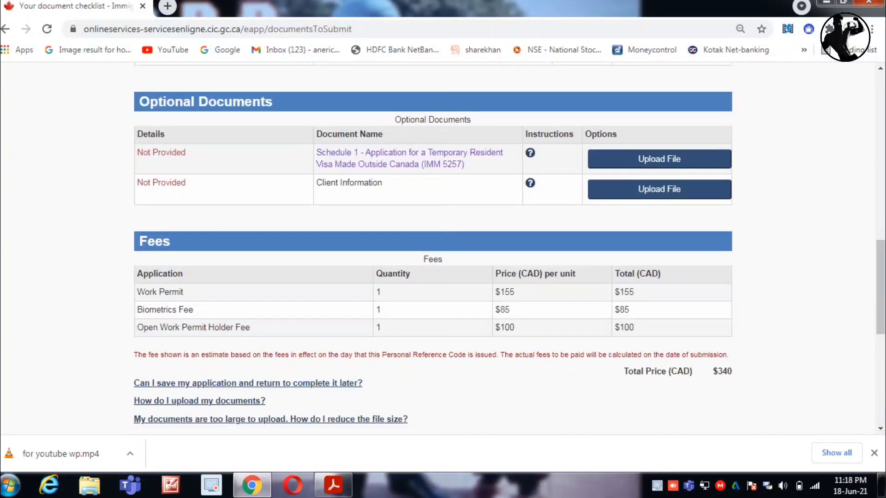
pyautogui.scroll(-1, 433, 249)
pyautogui.scroll(-2, 433, 250)
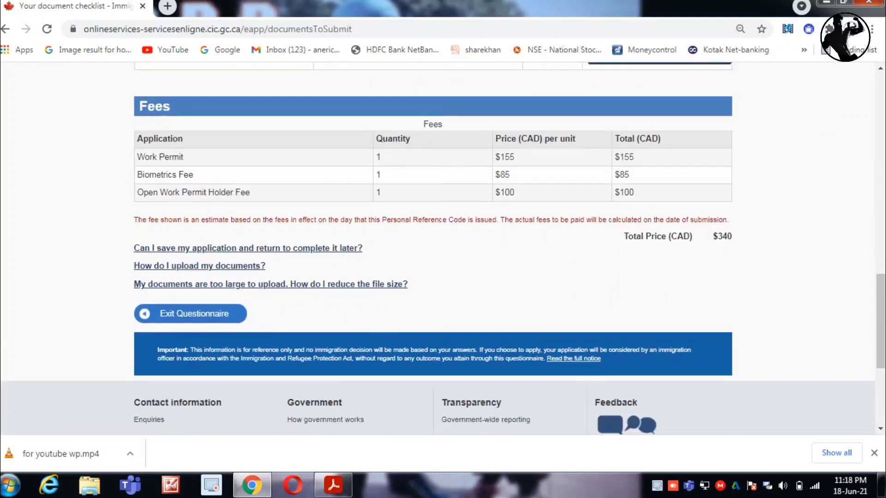
pyautogui.scroll(-2, 443, 249)
pyautogui.scroll(5, 443, 249)
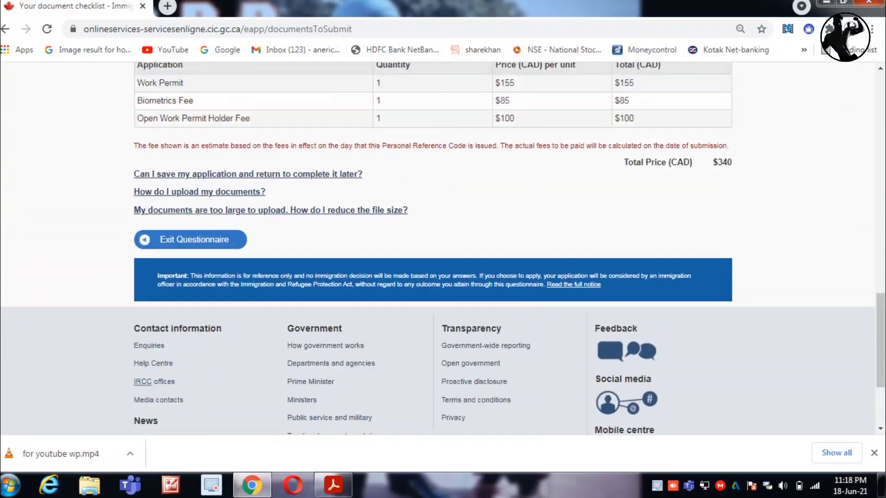
pyautogui.scroll(2, 433, 249)
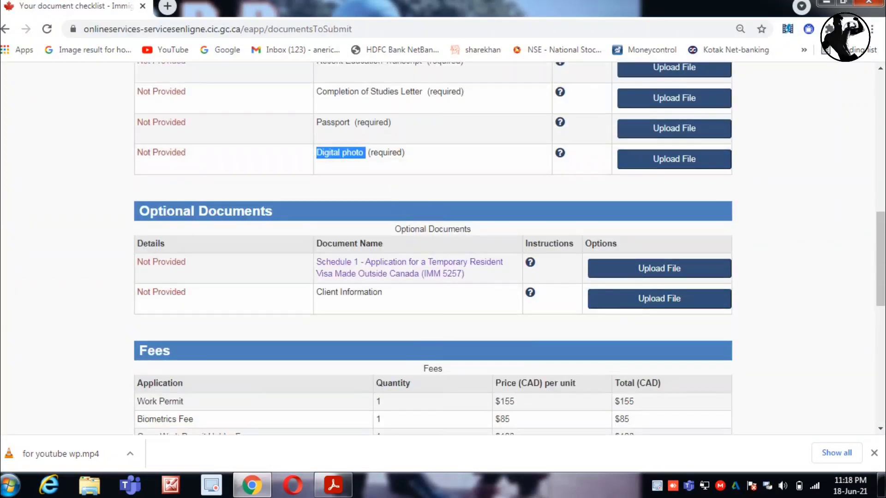
pyautogui.scroll(-2, 433, 249)
pyautogui.scroll(-3, 433, 249)
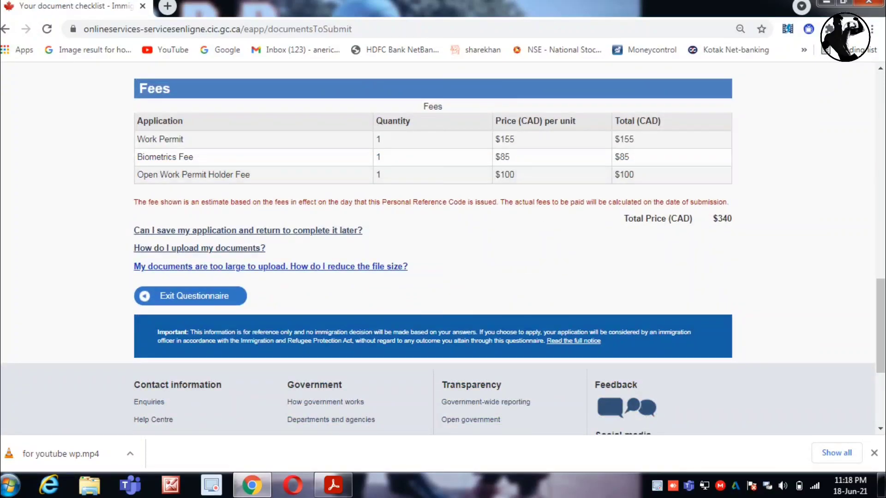